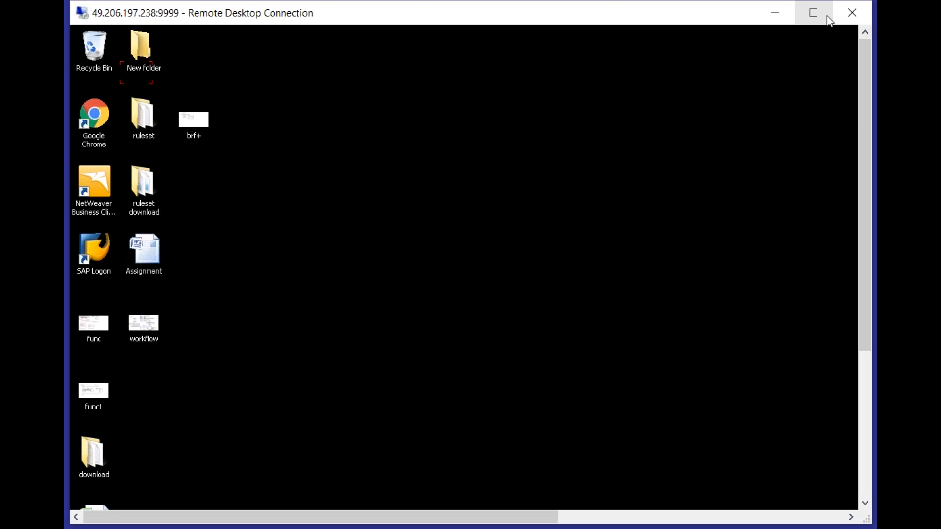
# Step: Maximize the remote desktop session and open the GRC connection from SAP Logon
pyautogui.click(814, 12)
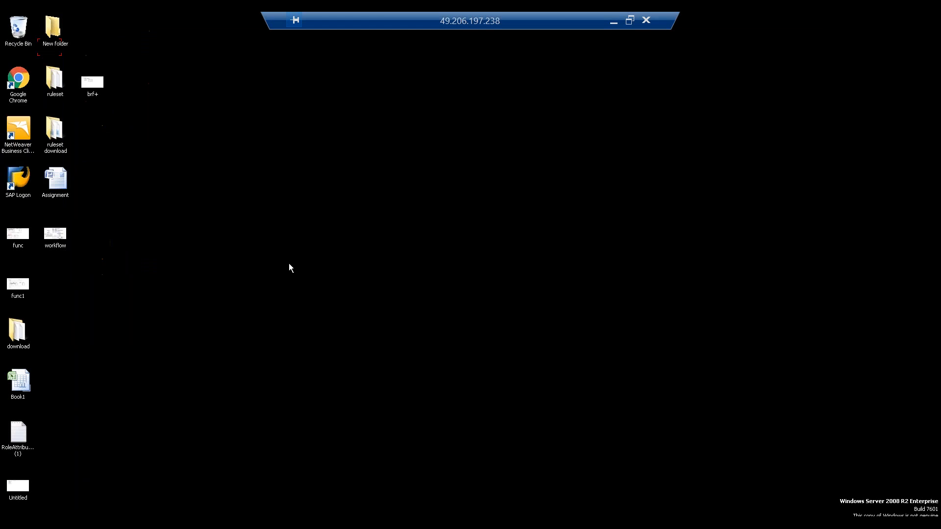
pyautogui.doubleClick(16, 180)
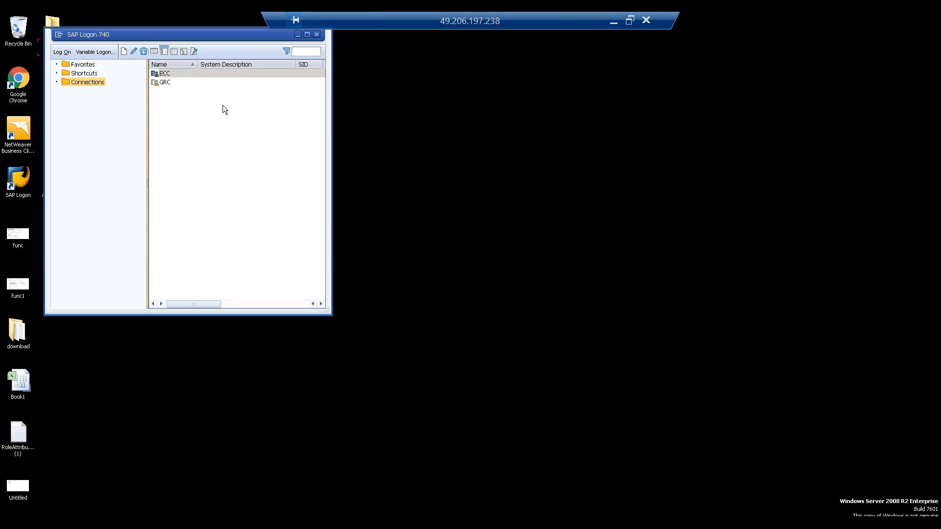
pyautogui.click(205, 83)
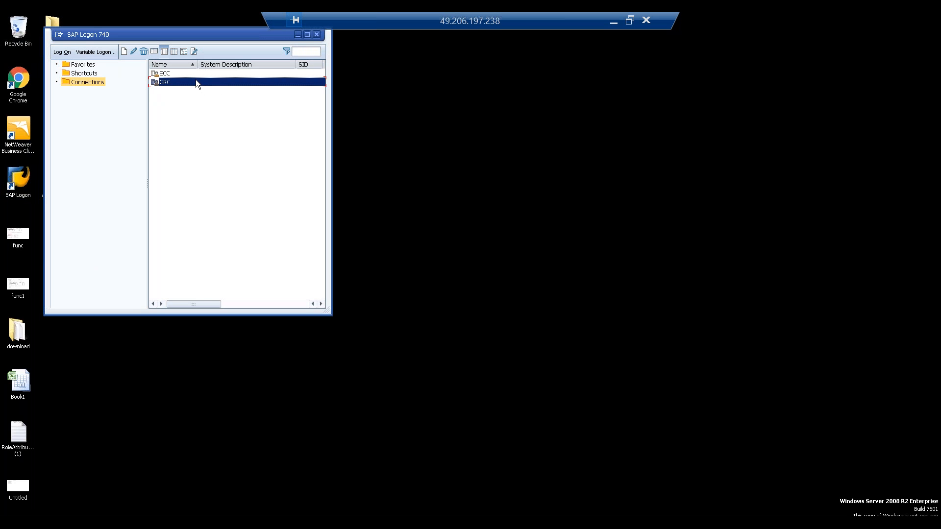
pyautogui.doubleClick(197, 82)
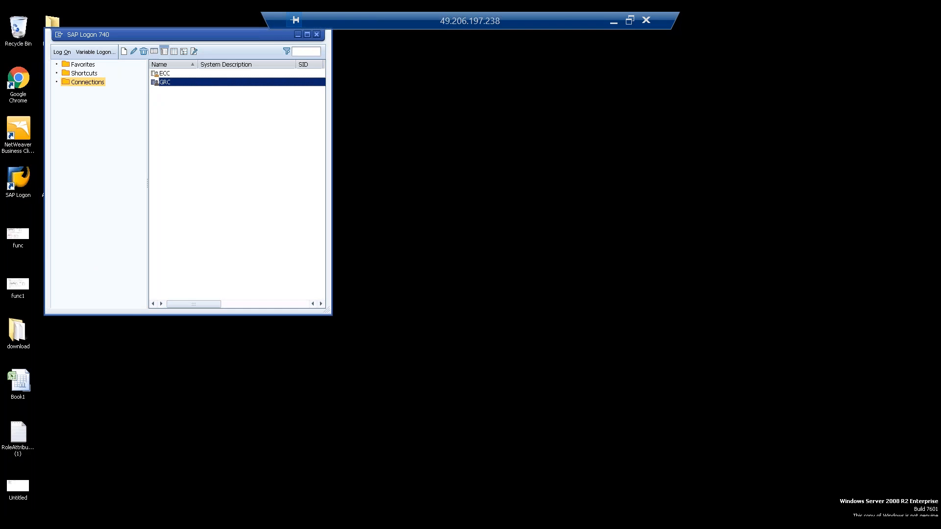
# Step: Log on to the GRC system with the saved instructor user ID and the account password
pyautogui.click(117, 115)
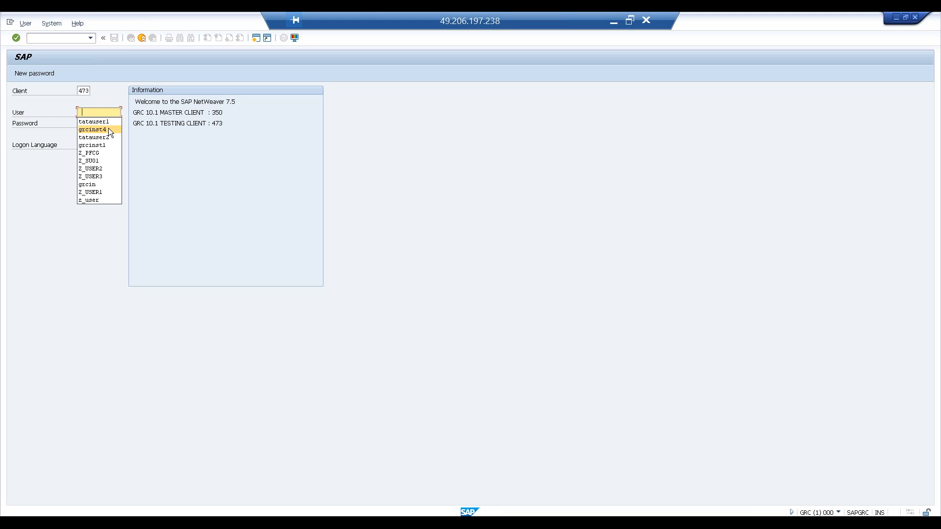
pyautogui.click(108, 131)
pyautogui.click(100, 122)
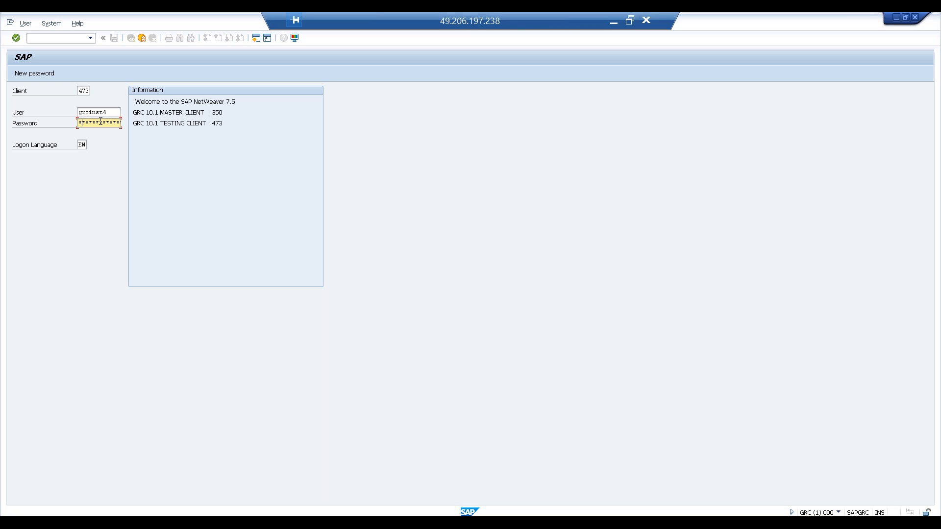
pyautogui.press('Return')
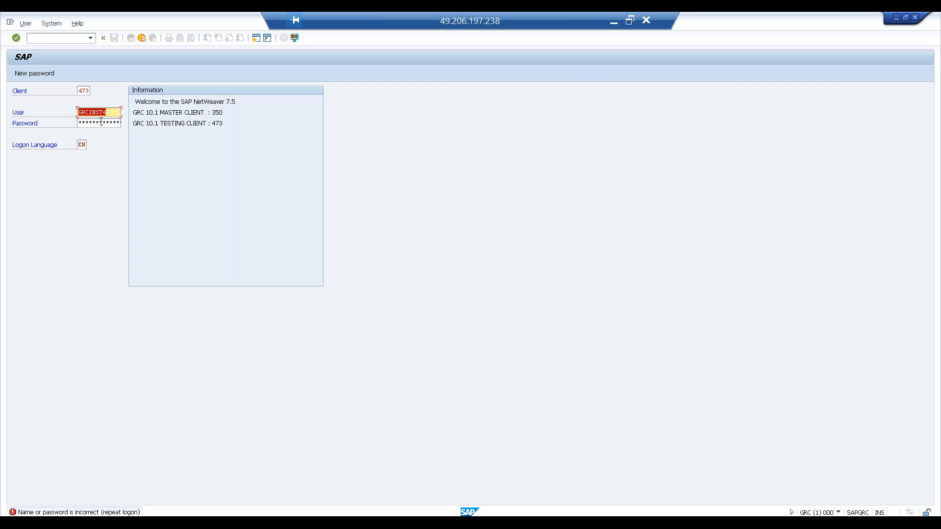
pyautogui.click(103, 122)
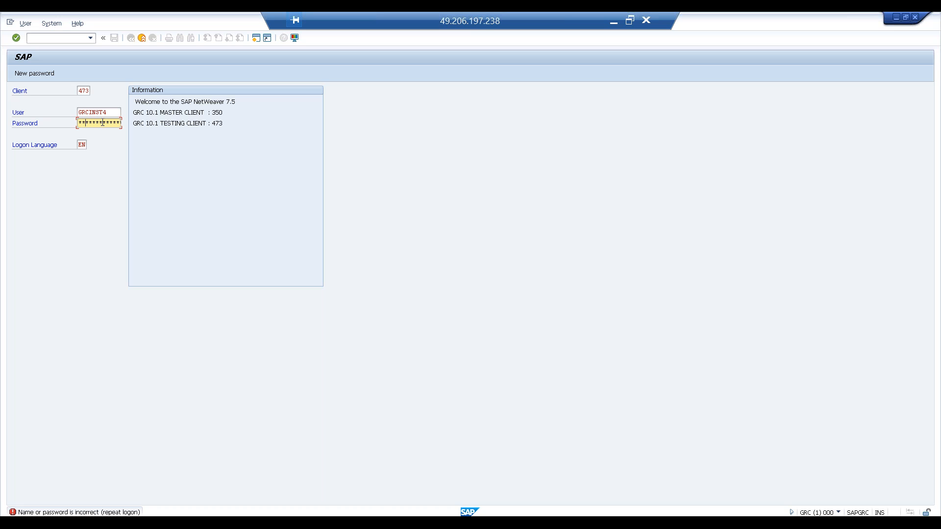
pyautogui.press('Return')
pyautogui.click(235, 296)
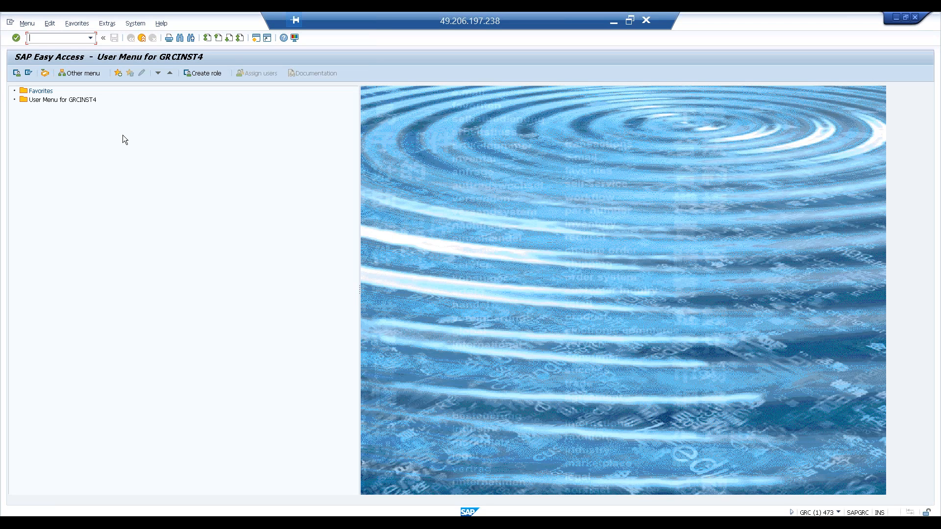
# Step: Start transaction SPRO and display the SAP Reference IMG
pyautogui.write('spro')
pyautogui.press('Return')
pyautogui.click(58, 73)
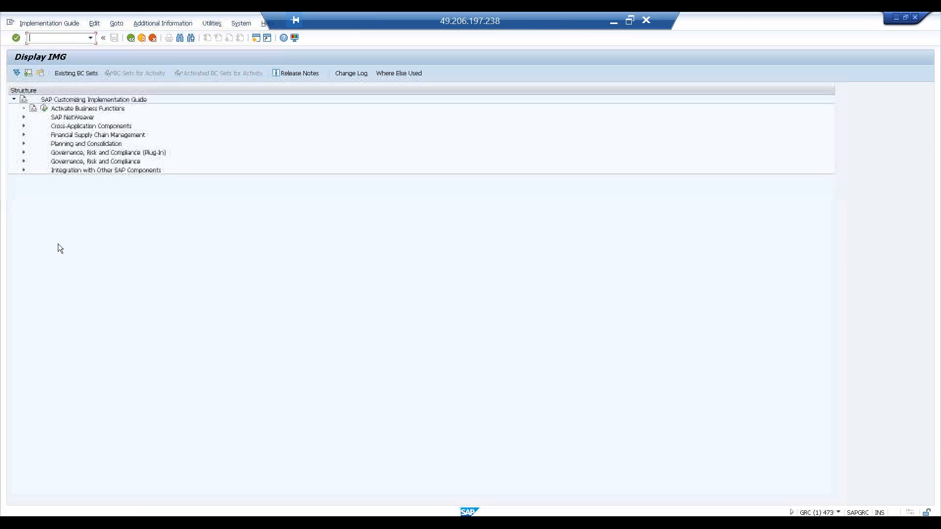
# Step: Launch Maintain MSMP Workflows under Governance, Risk and Compliance, Access Control, Workflow for Access Control
pyautogui.click(24, 162)
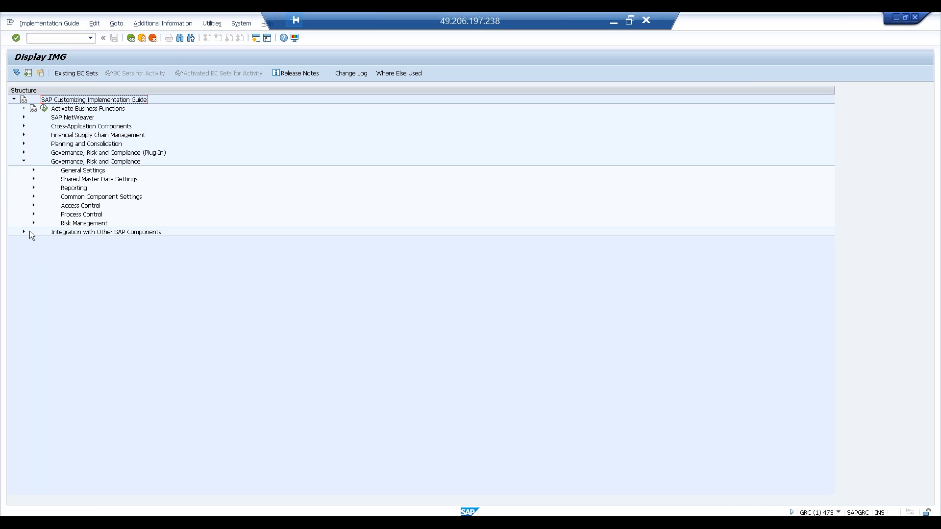
pyautogui.click(33, 205)
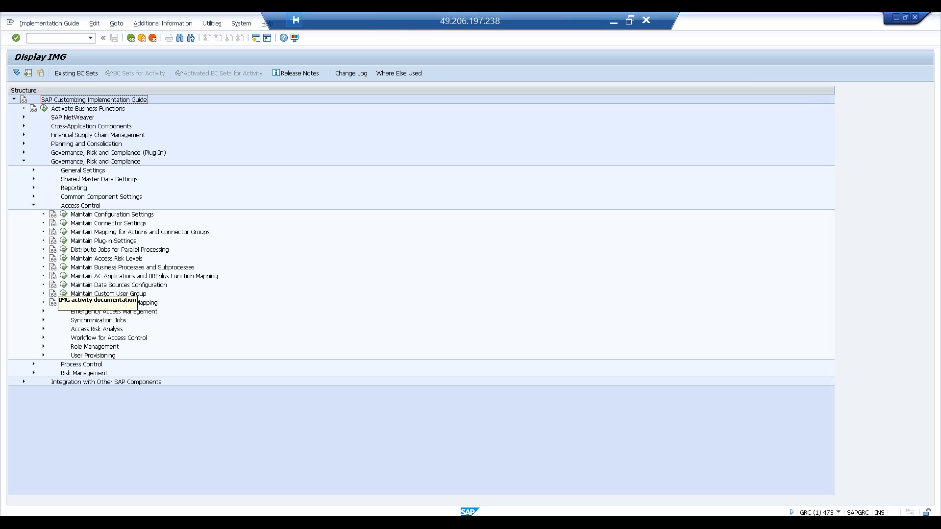
pyautogui.click(43, 338)
pyautogui.click(74, 364)
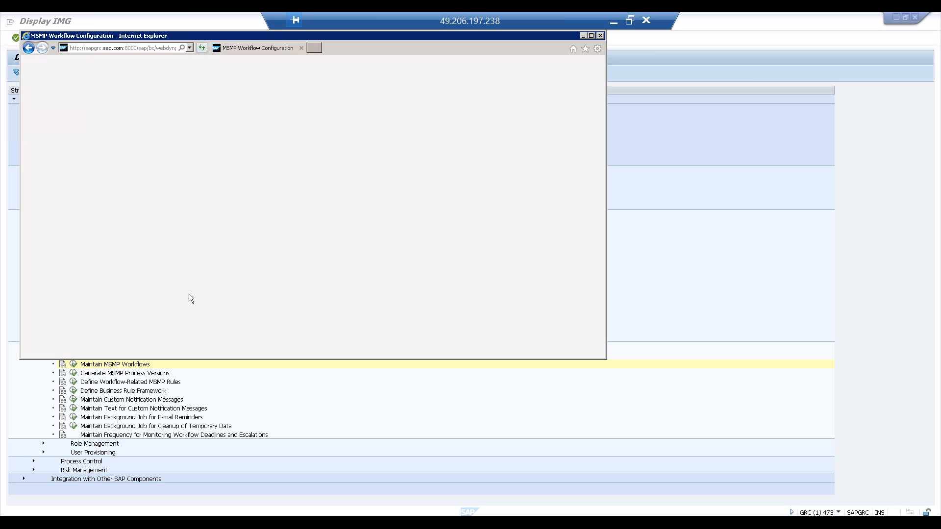
# Step: Maximize the MSMP Workflow Configuration window and go to step 4, Variables & Templates, for the Access Request Approval Workflow
pyautogui.moveTo(229, 33); pyautogui.dragTo(325, 92)
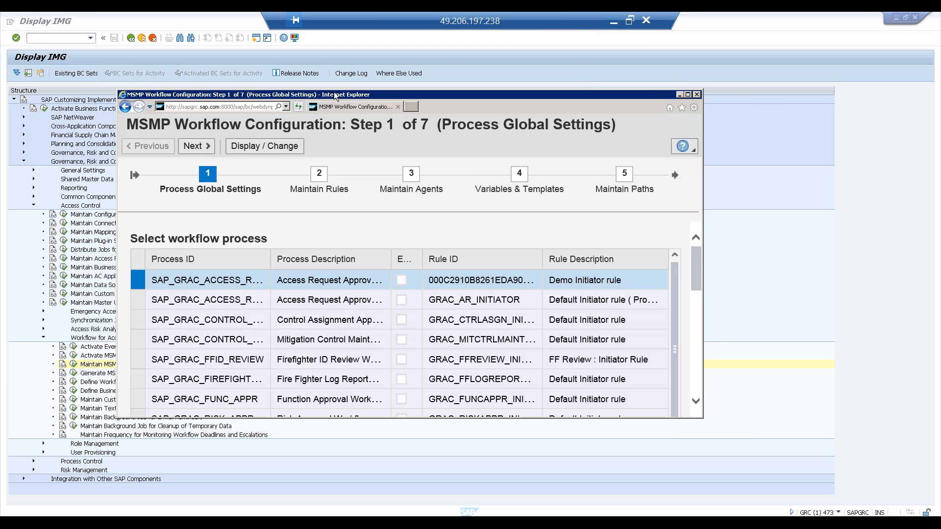
pyautogui.doubleClick(335, 96)
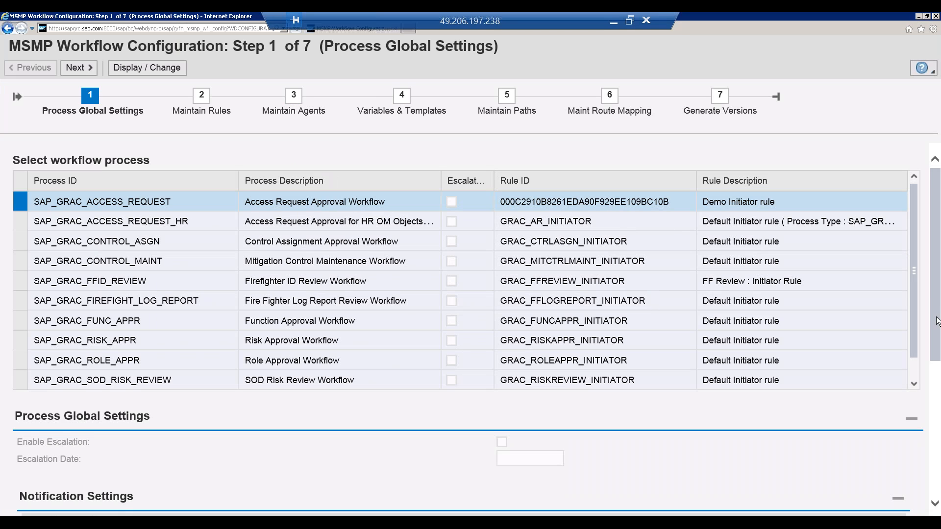
pyautogui.moveTo(937, 322)
pyautogui.mouseDown()
pyautogui.moveTo(937, 341)
pyautogui.moveTo(937, 320)
pyautogui.mouseUp()
pyautogui.click(402, 106)
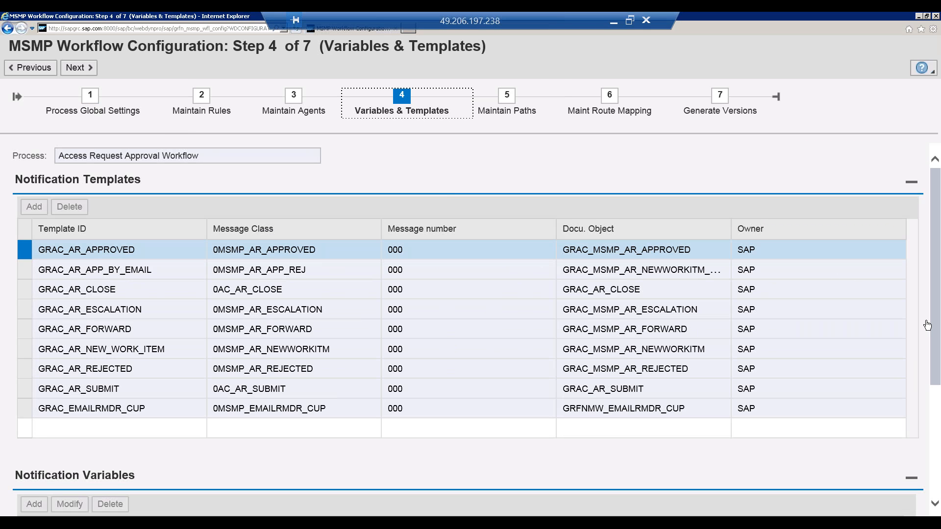
# Step: Examine the notification templates and notification variables of the Access Request Approval Workflow
pyautogui.moveTo(938, 328)
pyautogui.mouseDown()
pyautogui.moveTo(935, 453)
pyautogui.moveTo(932, 324)
pyautogui.mouseUp()
pyautogui.click(937, 410)
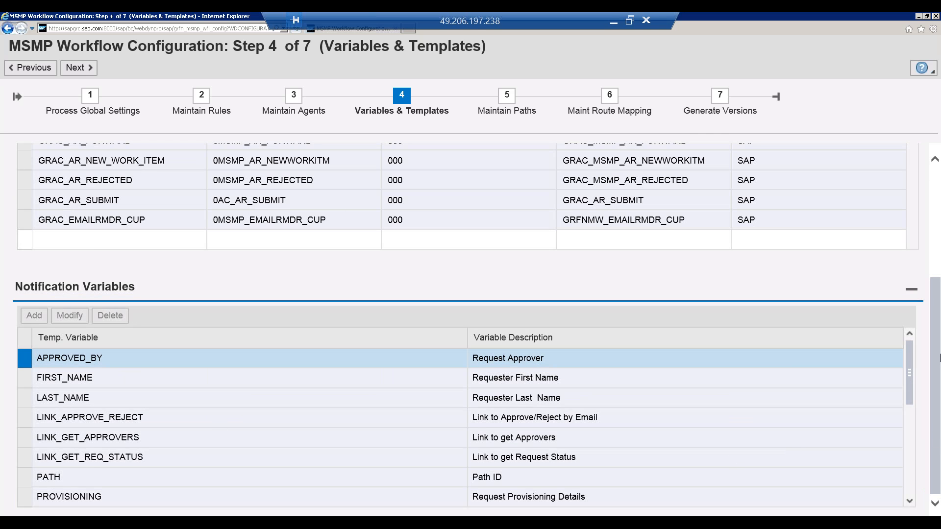
pyautogui.scroll(5, 939, 358)
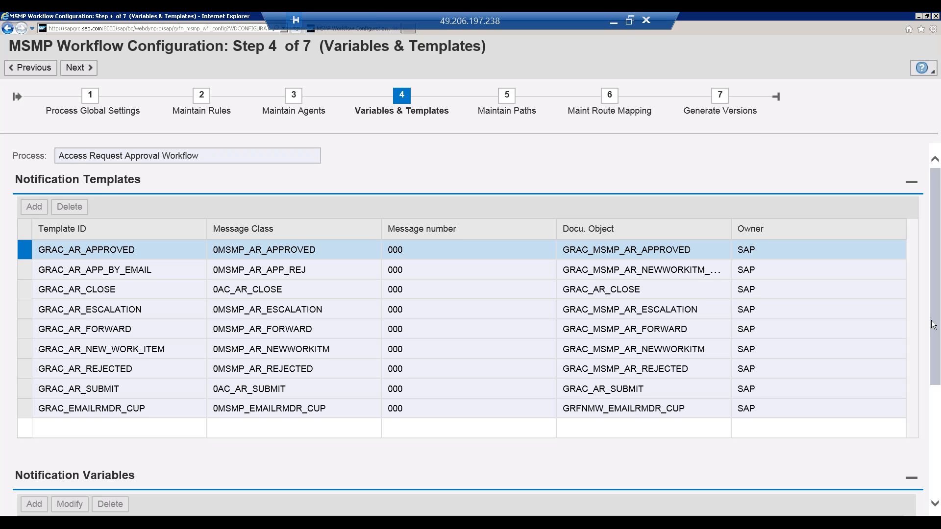
pyautogui.scroll(-3, 934, 325)
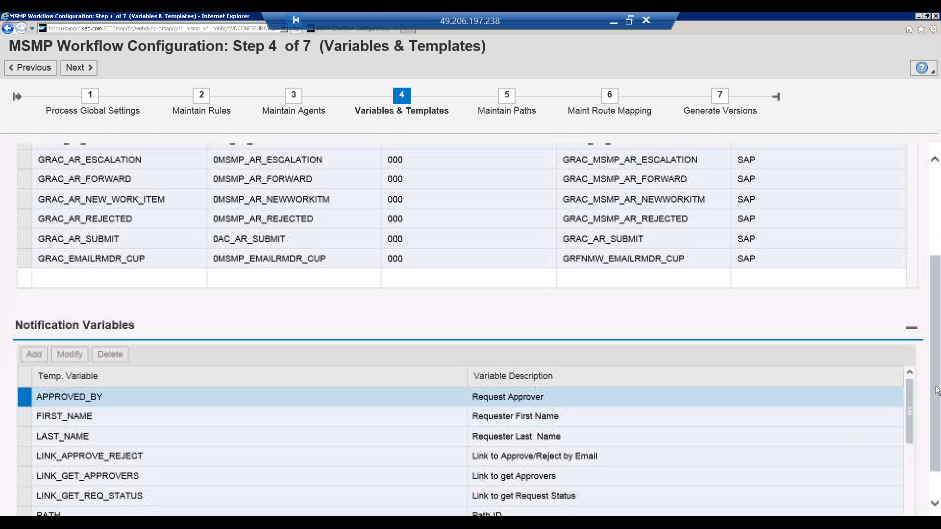
pyautogui.scroll(-1, 936, 382)
pyautogui.scroll(-1, 937, 353)
pyautogui.moveTo(938, 342); pyautogui.dragTo(931, 238)
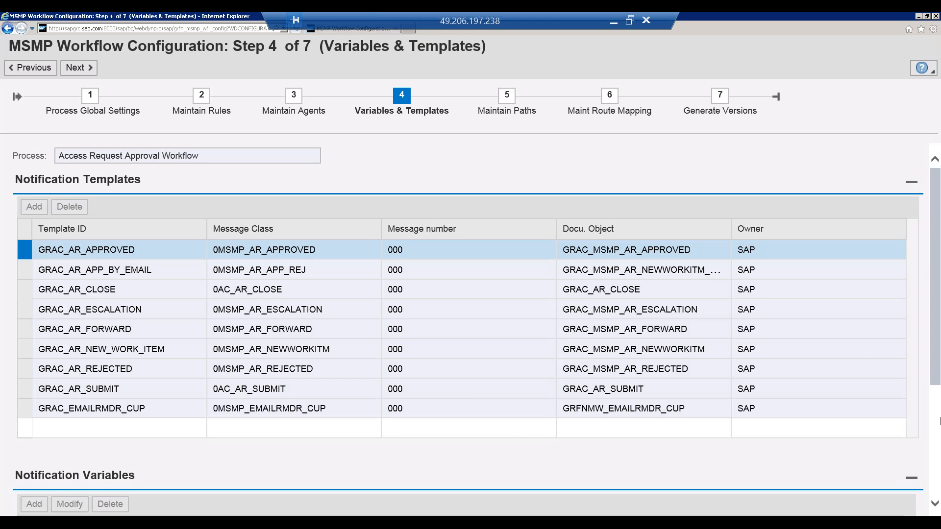
pyautogui.click(938, 413)
pyautogui.moveTo(937, 412); pyautogui.dragTo(934, 309)
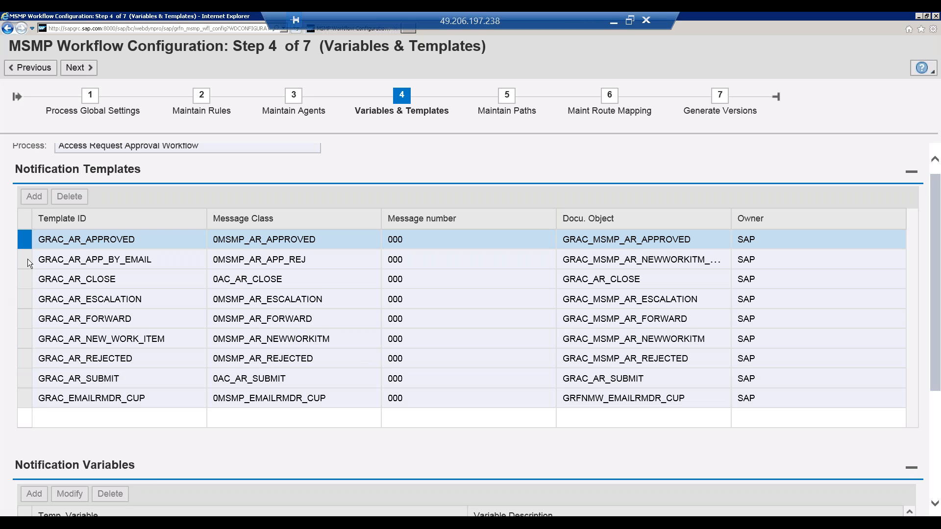
# Step: Select the GRAC_AR_CLOSE notification template and look through the list of notification variables
pyautogui.click(30, 280)
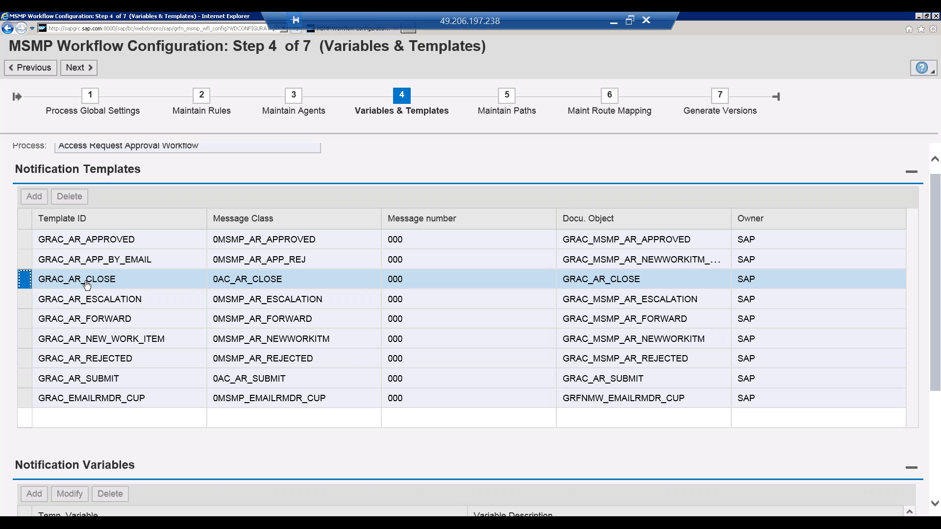
pyautogui.click(936, 419)
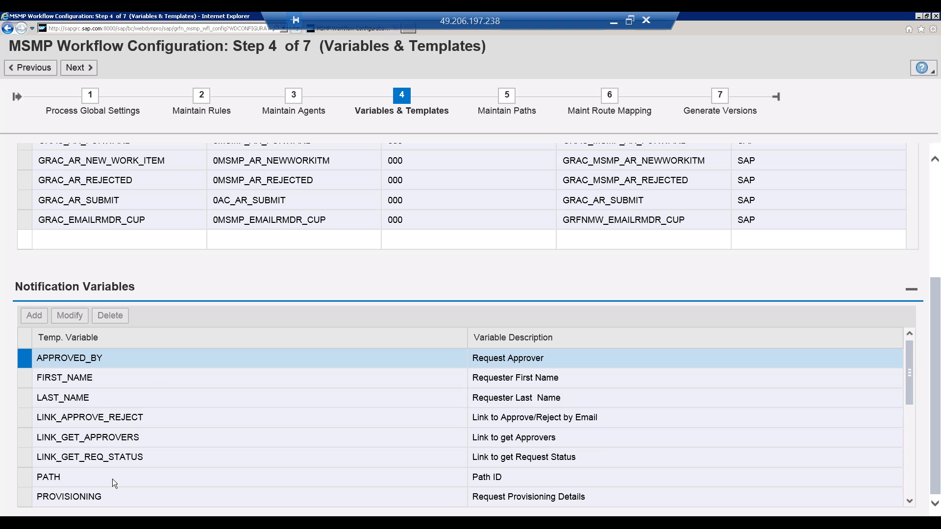
pyautogui.click(912, 436)
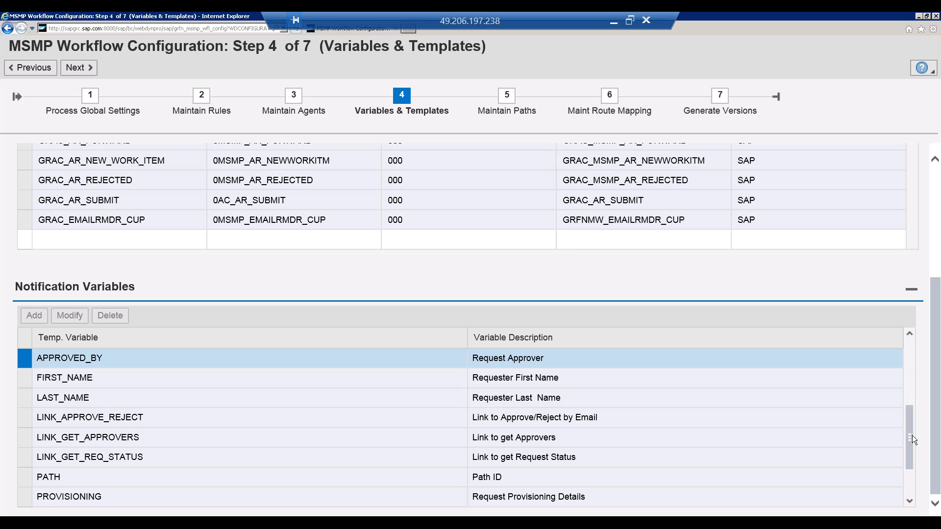
pyautogui.click(907, 476)
pyautogui.moveTo(910, 460); pyautogui.dragTo(910, 358)
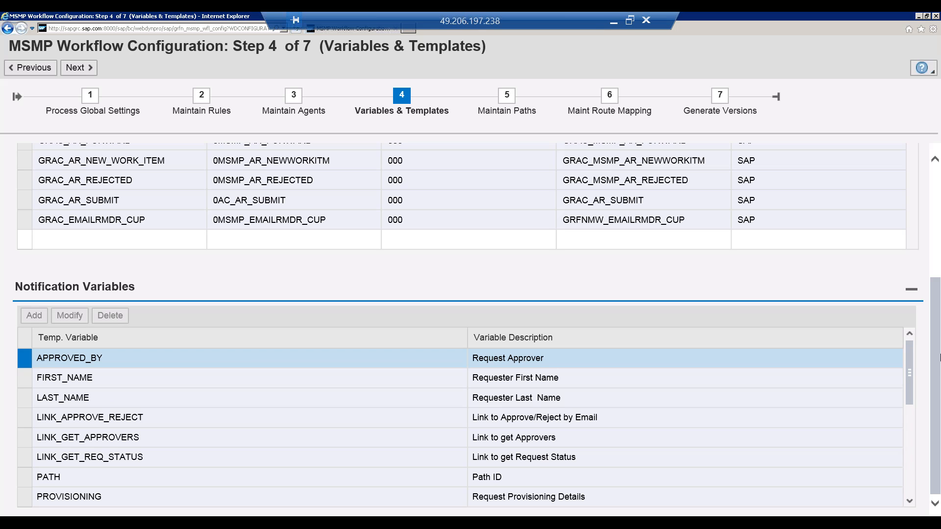
pyautogui.scroll(4, 925, 282)
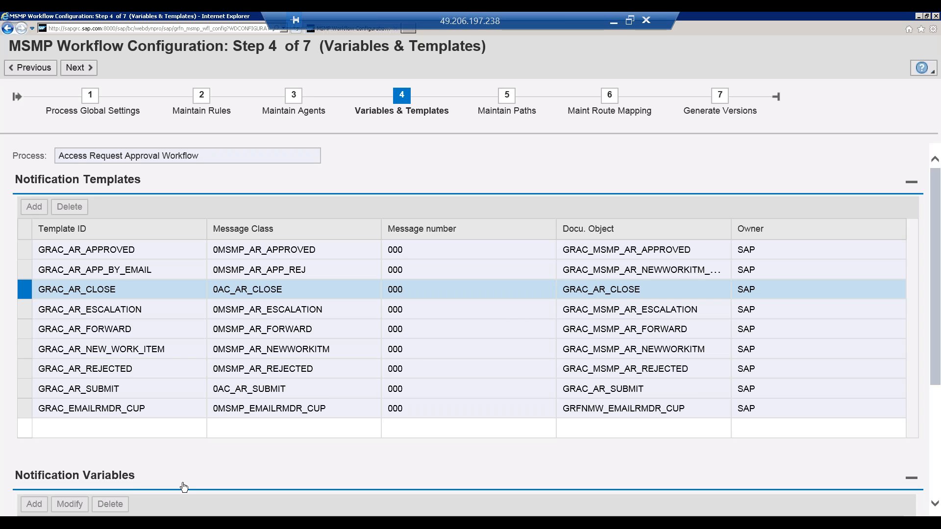
# Step: Switch to the Display IMG window and open transaction SE61 in a new session
pyautogui.click(143, 522)
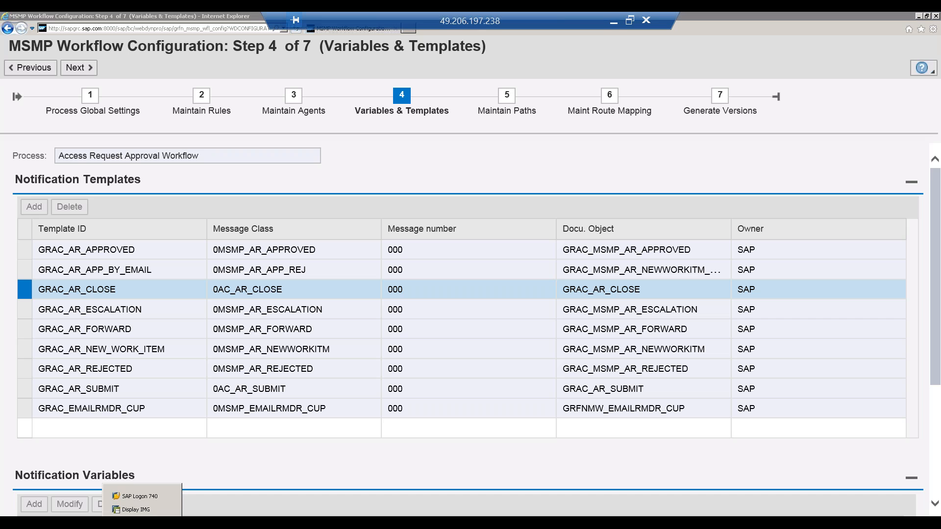
pyautogui.click(144, 510)
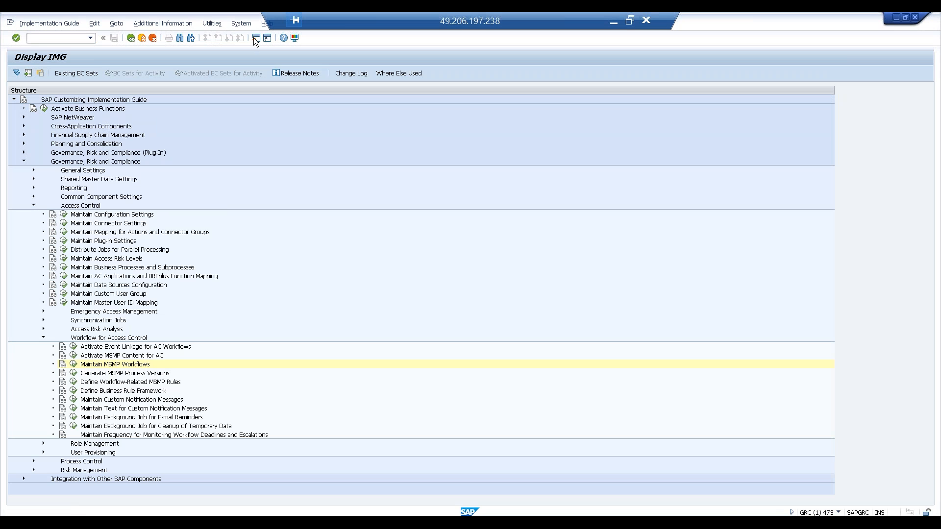
pyautogui.click(142, 37)
pyautogui.write('se61')
pyautogui.press('Return')
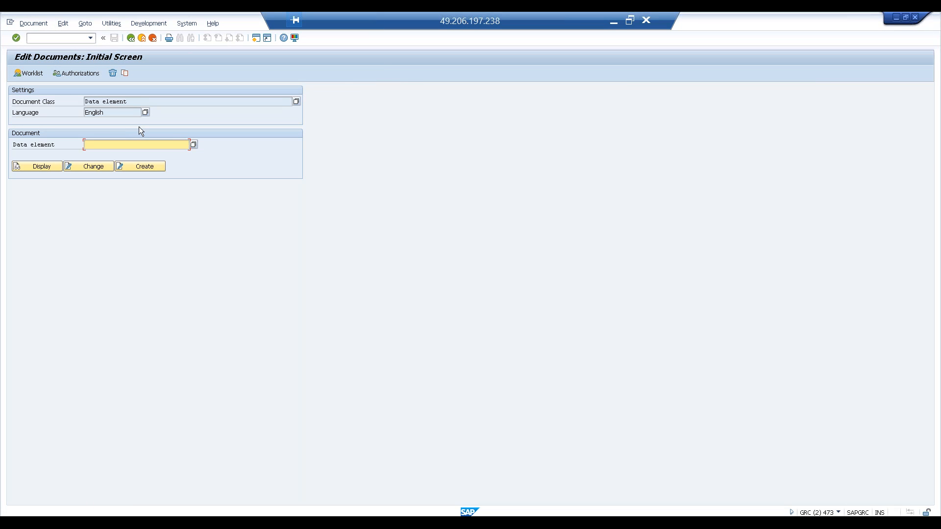
# Step: Set the document class to General text on the Edit Documents initial screen
pyautogui.click(194, 144)
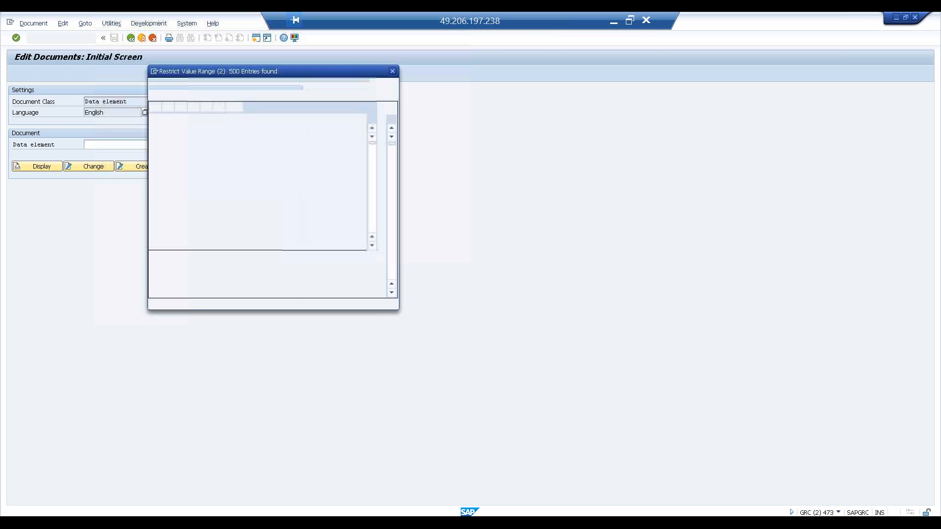
pyautogui.click(392, 71)
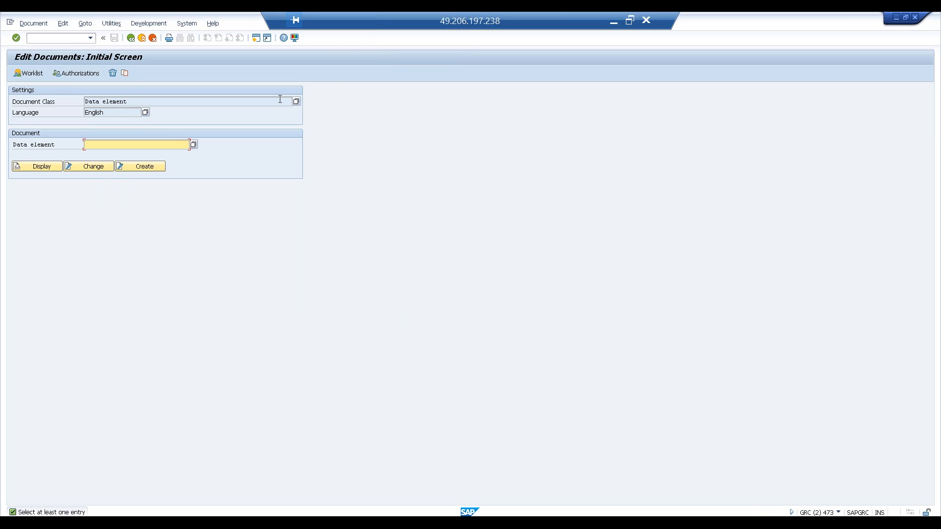
pyautogui.click(297, 102)
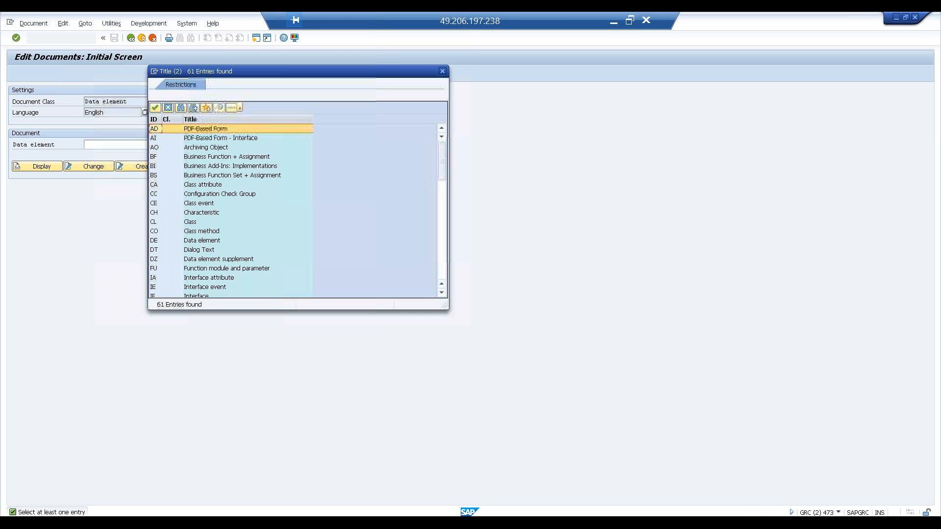
pyautogui.click(443, 223)
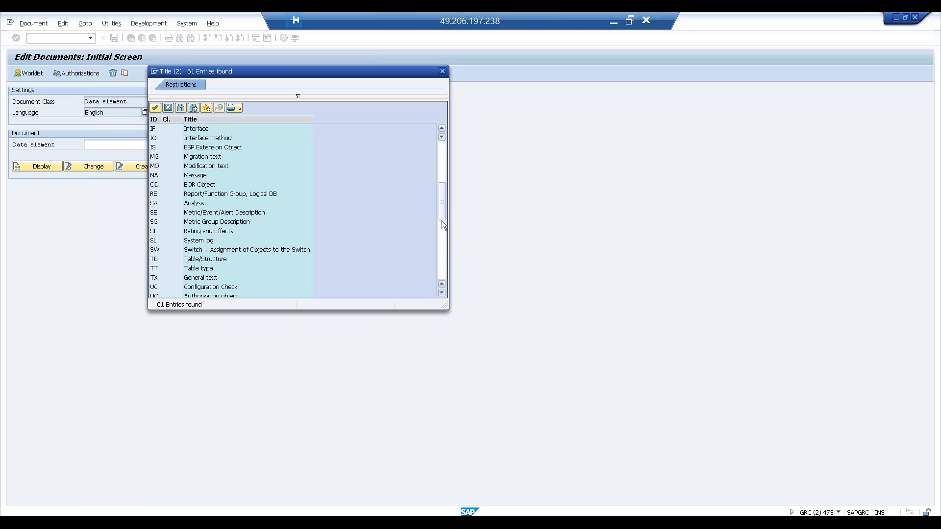
pyautogui.click(442, 225)
pyautogui.click(443, 204)
pyautogui.doubleClick(211, 281)
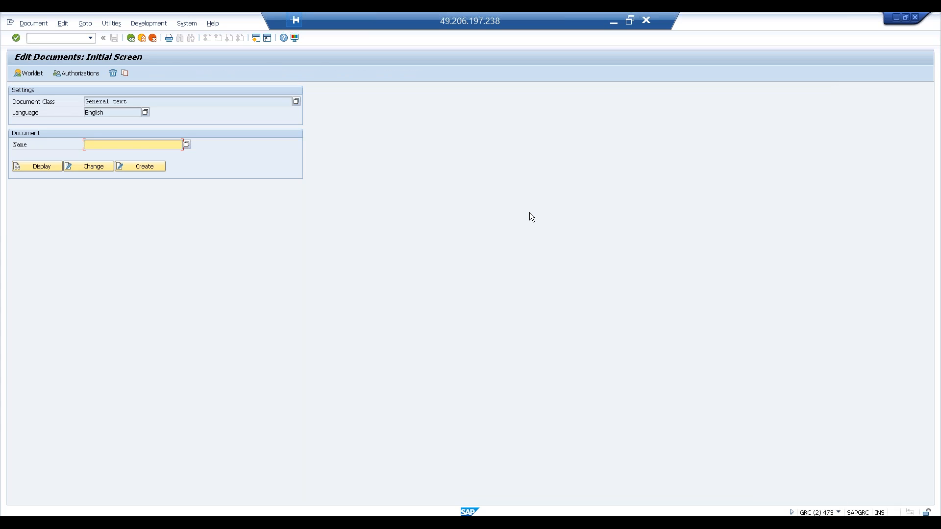
# Step: Switch to the MSMP Workflow Configuration window and check the documentation object of the GRAC_AR_CLOSE notification template
pyautogui.hotkey('alt', 'Tab')
pyautogui.hotkey('alt', 'Tab')
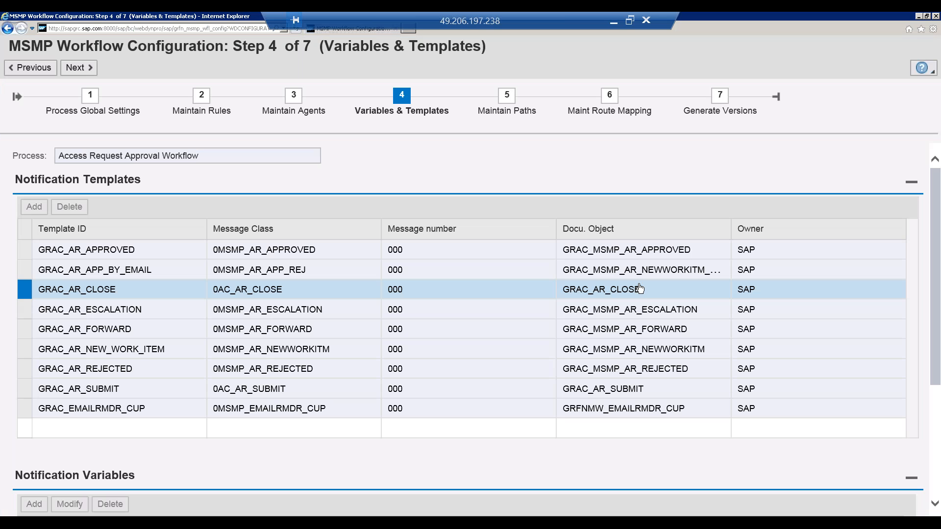
pyautogui.moveTo(642, 293); pyautogui.dragTo(565, 293)
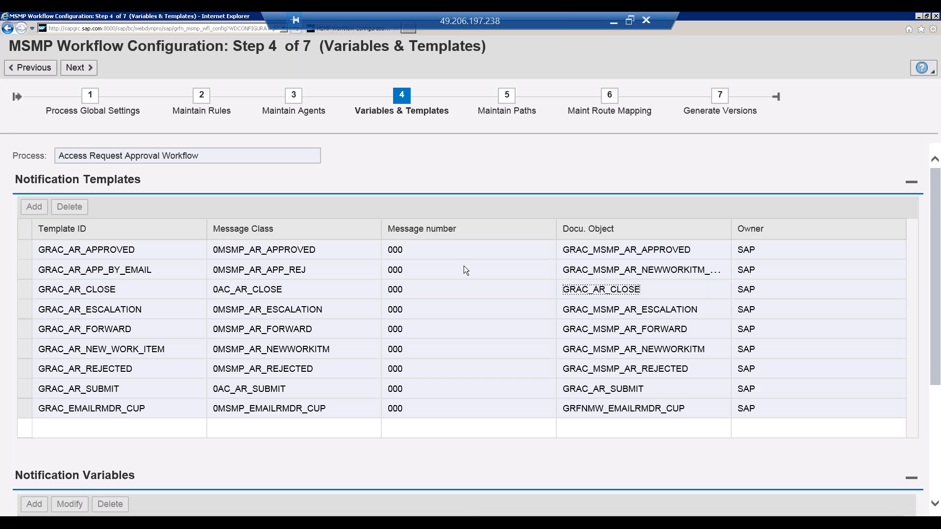
# Step: Return to the Edit Documents window, display the general text GRAC_AR_CLOSE and grant the file-creation permission, remembering the decision
pyautogui.hotkey('alt', 'Tab')
pyautogui.press('BackSpace')
pyautogui.press('BackSpace')
pyautogui.press('BackSpace')
pyautogui.press('BackSpace')
pyautogui.press('BackSpace')
pyautogui.press('BackSpace')
pyautogui.press('BackSpace')
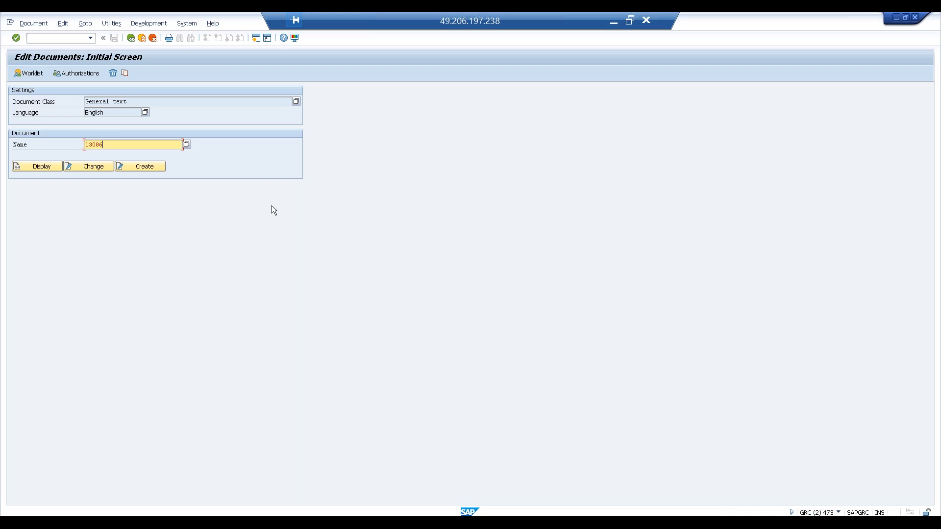
pyautogui.write('GRAA')
pyautogui.press('BackSpace')
pyautogui.write('C_AR_CLOSE')
pyautogui.click(46, 161)
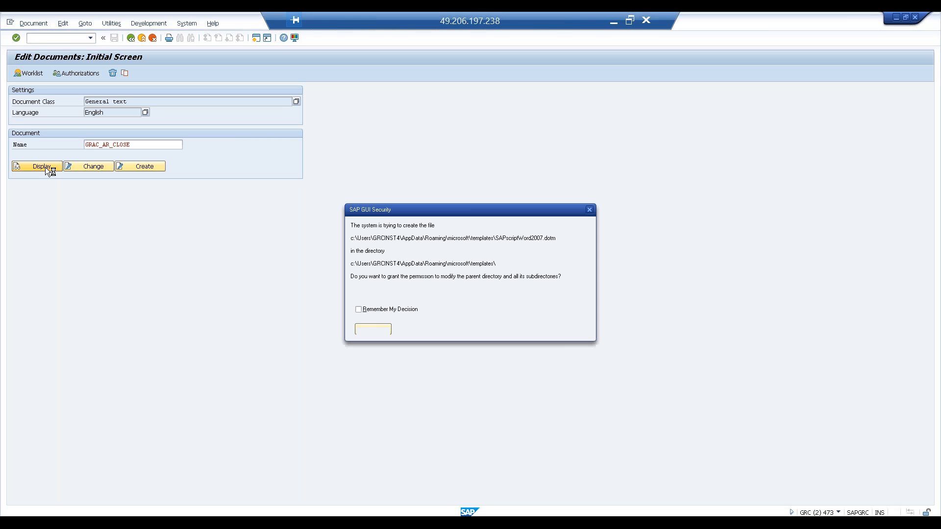
pyautogui.click(358, 309)
pyautogui.click(370, 330)
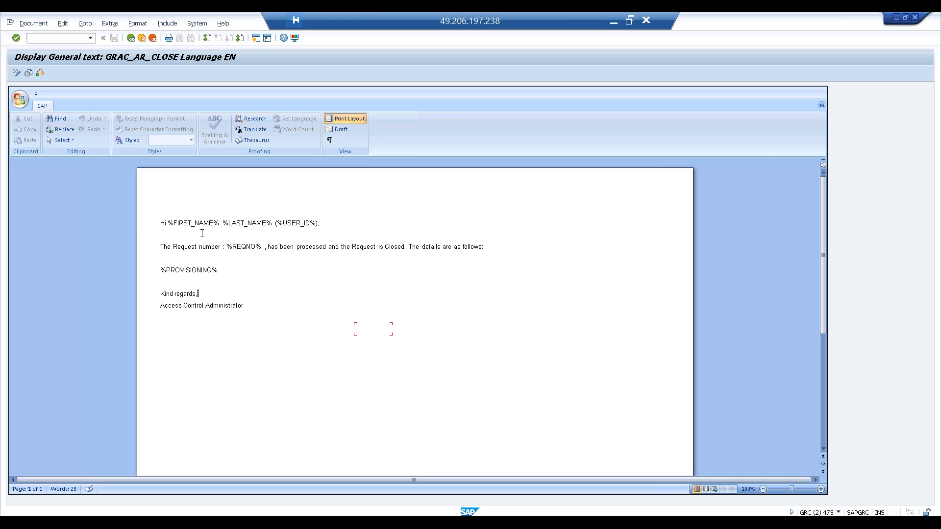
# Step: Compare the placeholders in the GRAC_AR_CLOSE text with the MSMP notification variables, selecting the REQNO variable
pyautogui.hotkey('alt', 'Tab')
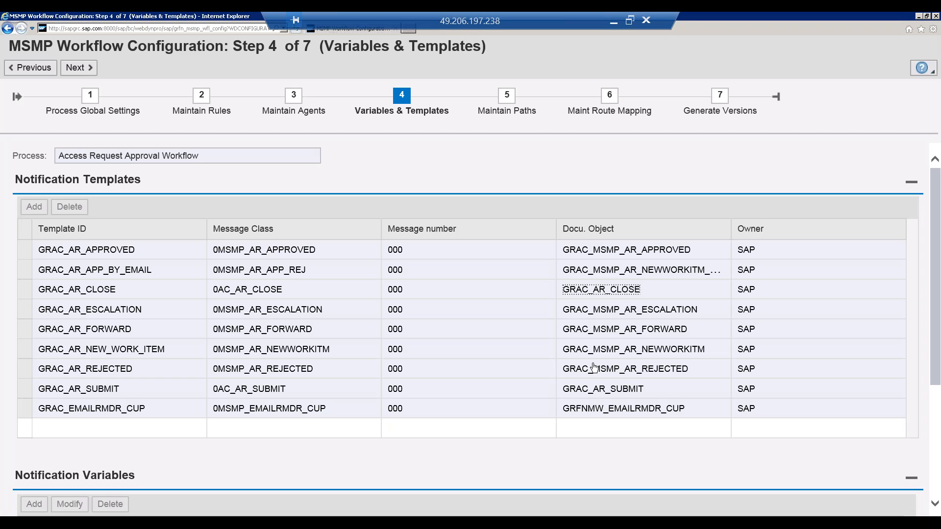
pyautogui.click(937, 438)
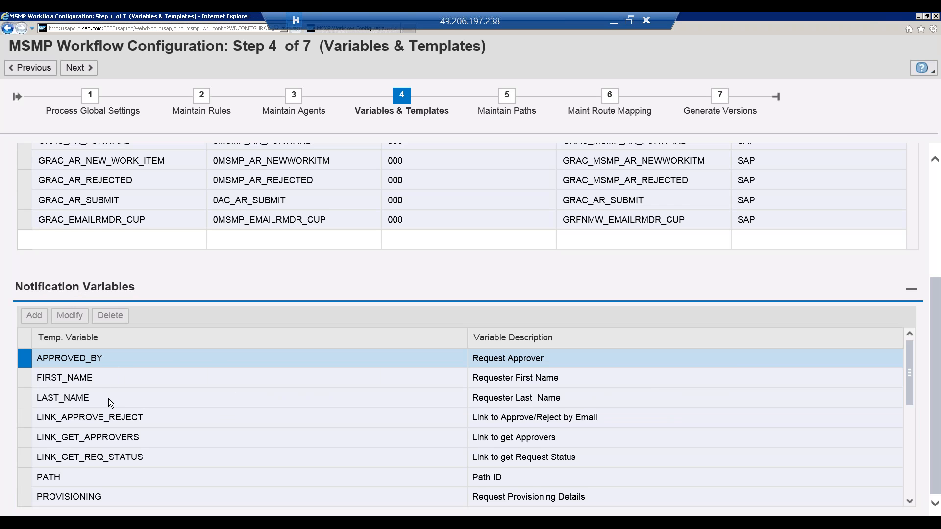
pyautogui.hotkey('alt', 'Tab')
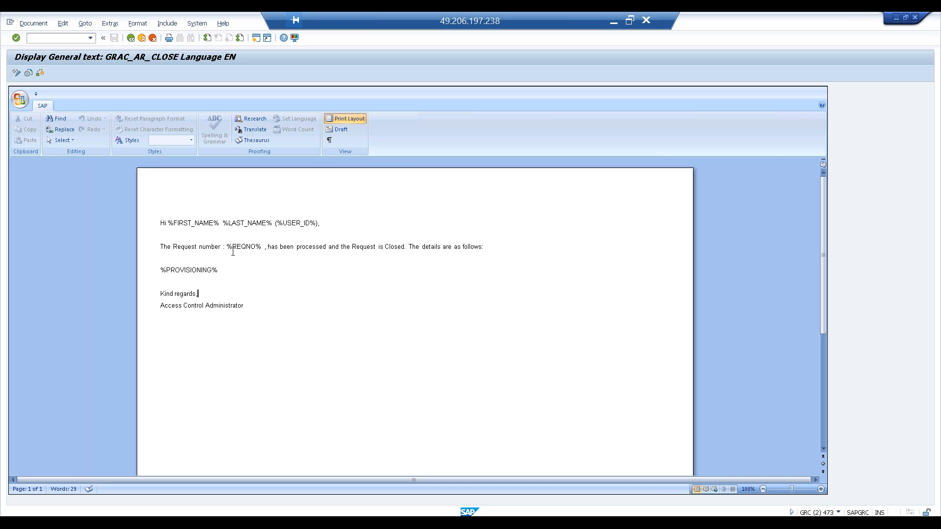
pyautogui.hotkey('alt', 'Tab')
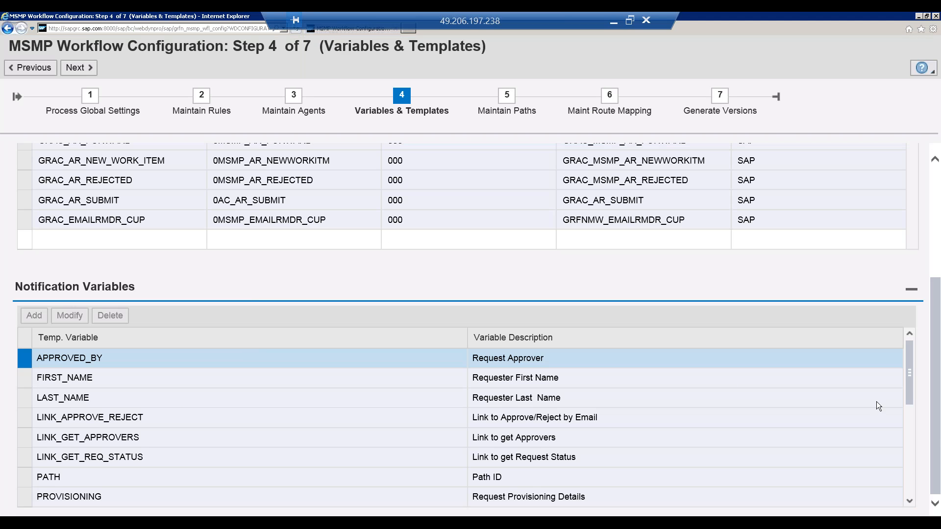
pyautogui.click(909, 434)
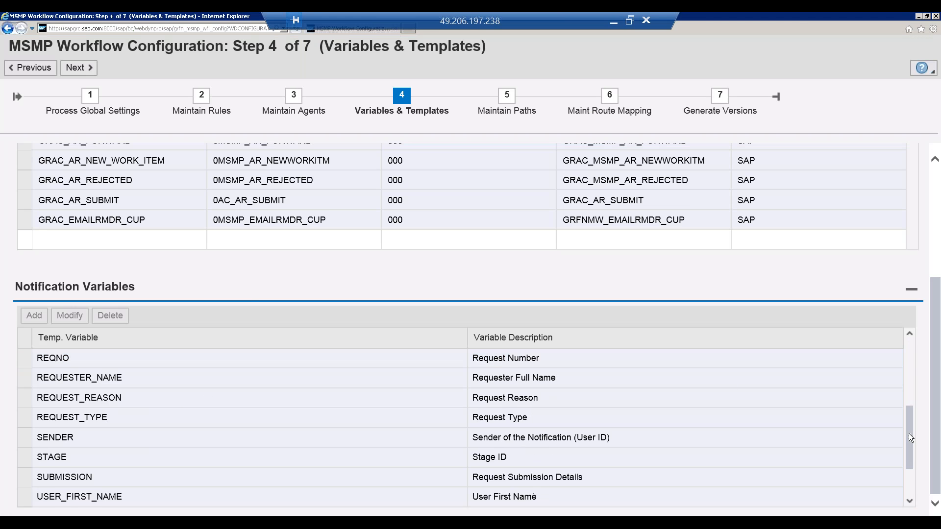
pyautogui.click(27, 358)
pyautogui.hotkey('alt', 'Tab')
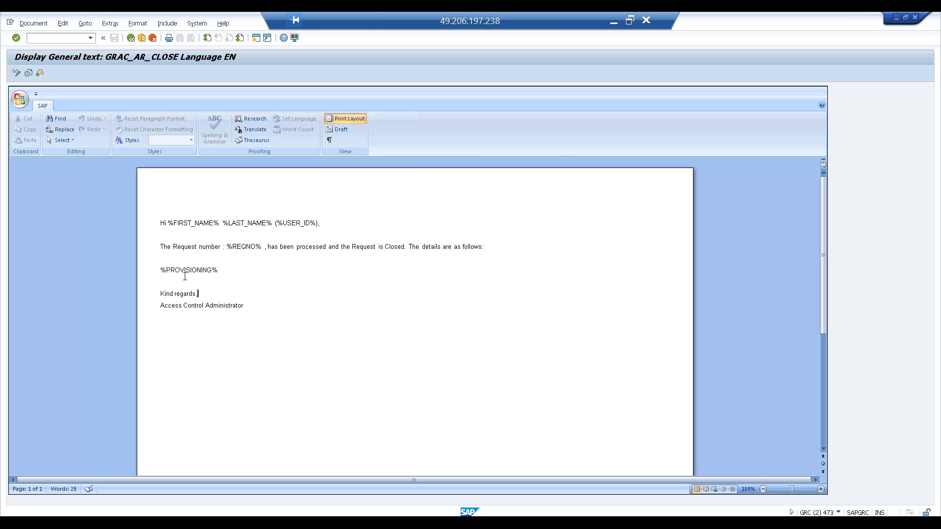
pyautogui.click(225, 269)
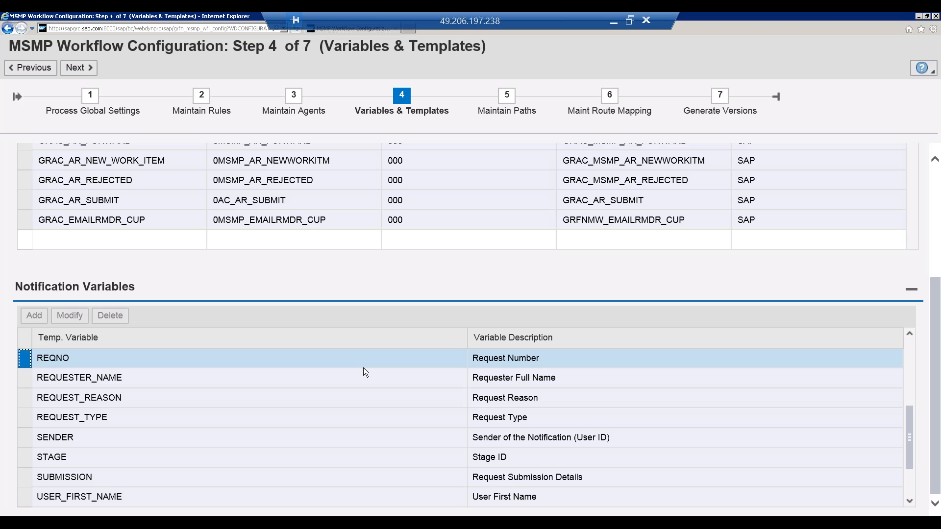
pyautogui.hotkey('alt', 'Tab')
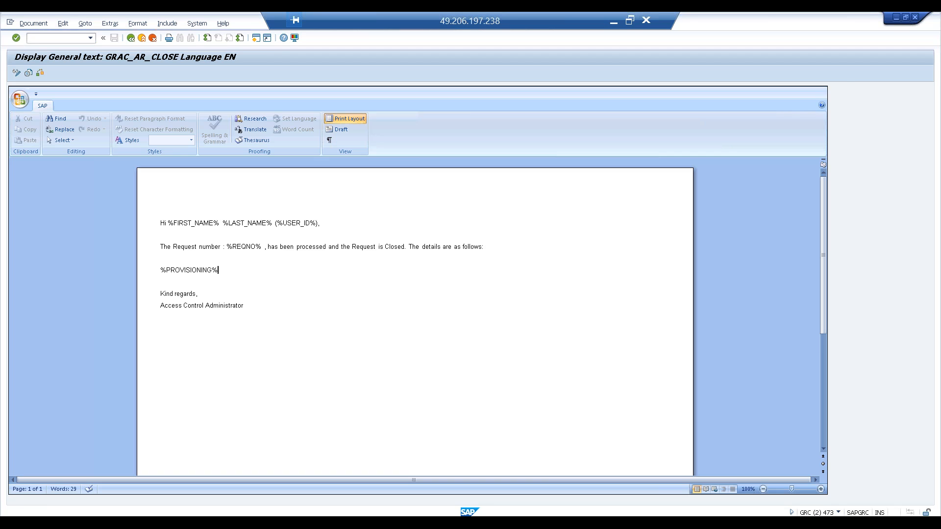
# Step: Leave the GRAC_AR_CLOSE text display, switch to the Display IMG window and open Maintain Custom Notification Messages
pyautogui.press('F3')
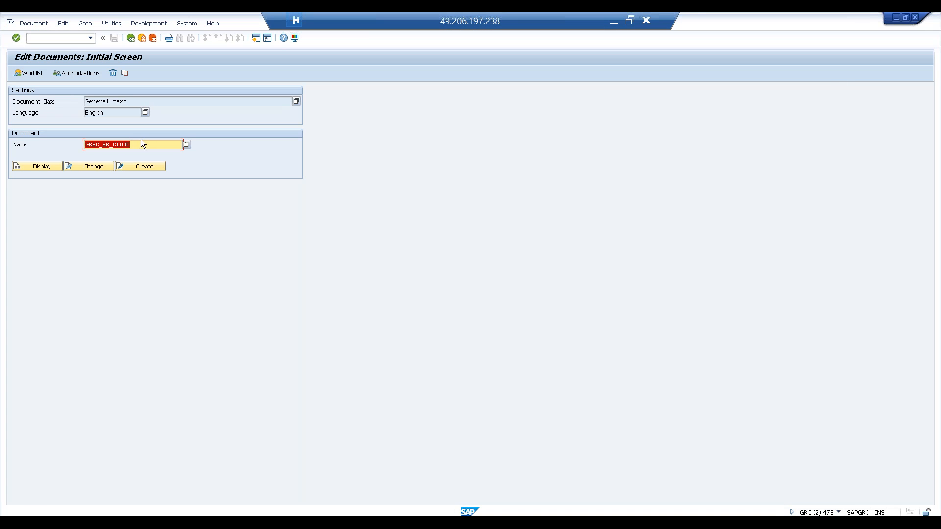
pyautogui.click(142, 144)
pyautogui.hotkey('alt', 'Tab')
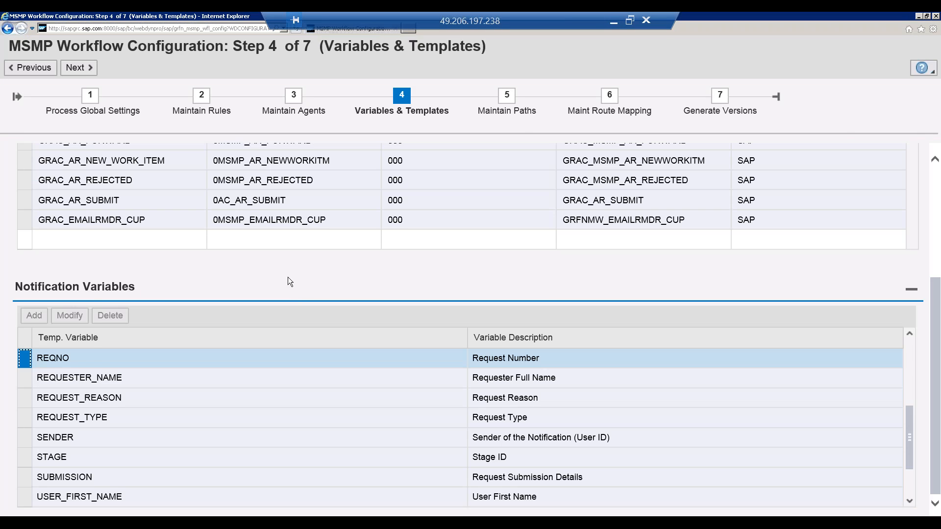
pyautogui.hotkey('alt', 'Tab')
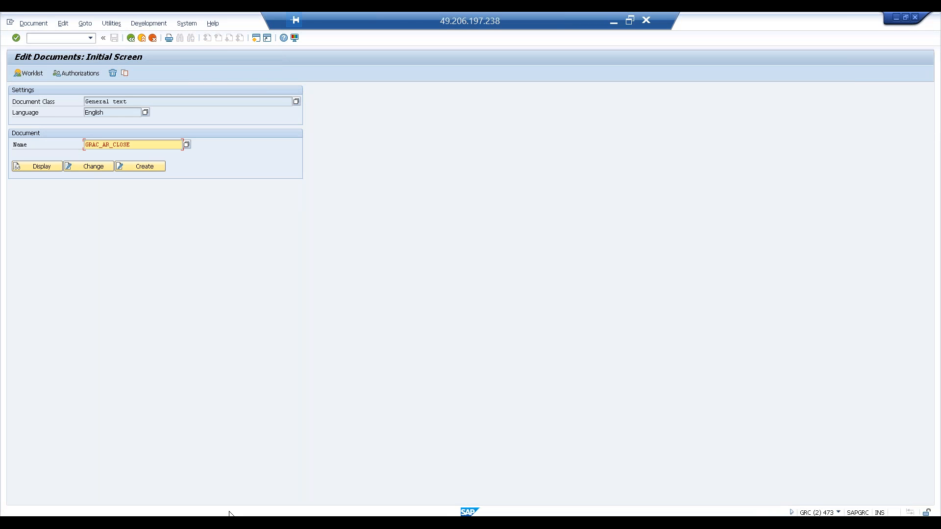
pyautogui.moveTo(142, 513)
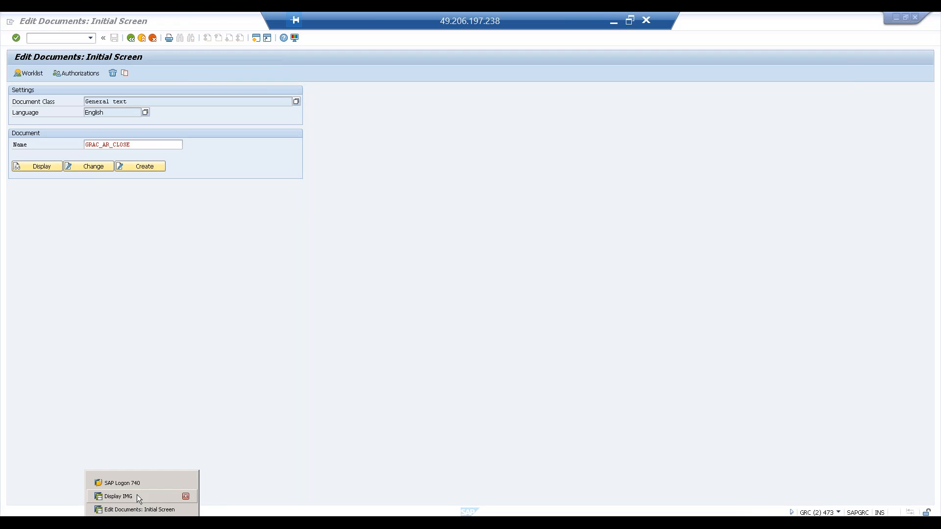
pyautogui.click(137, 495)
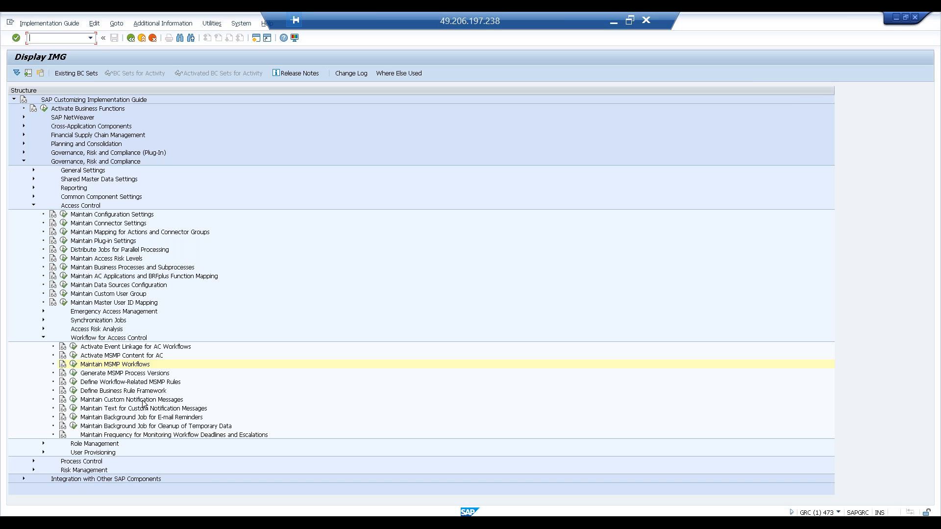
pyautogui.click(73, 400)
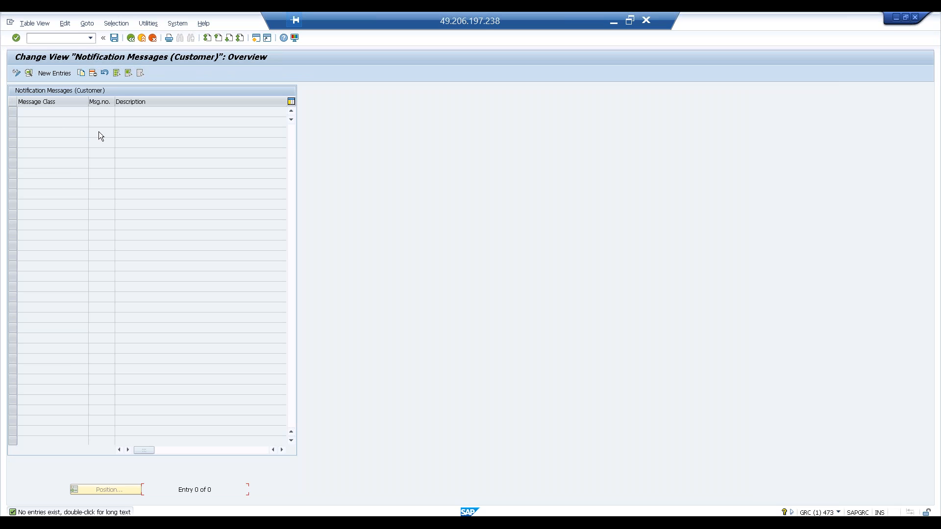
# Step: Look through the customer notification message columns up to Documentation Object and check the document name in the Edit Documents window
pyautogui.click(170, 449)
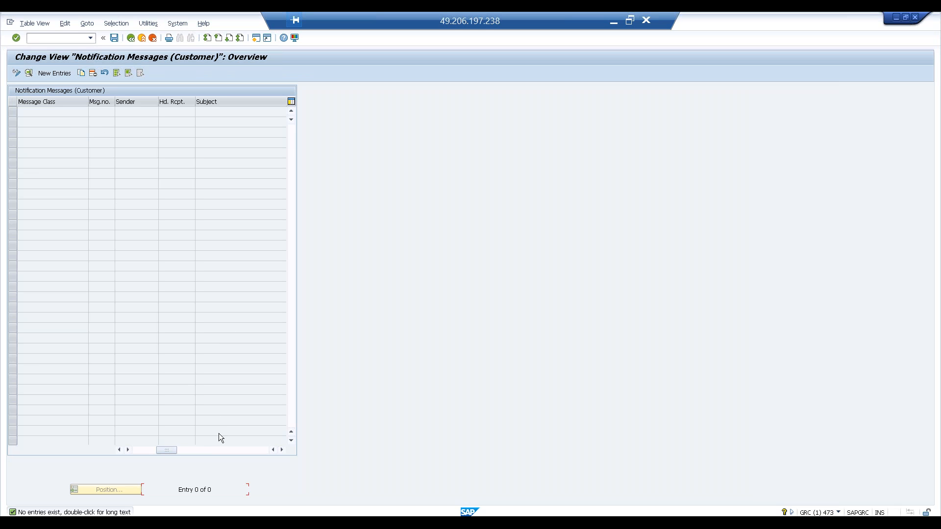
pyautogui.click(205, 449)
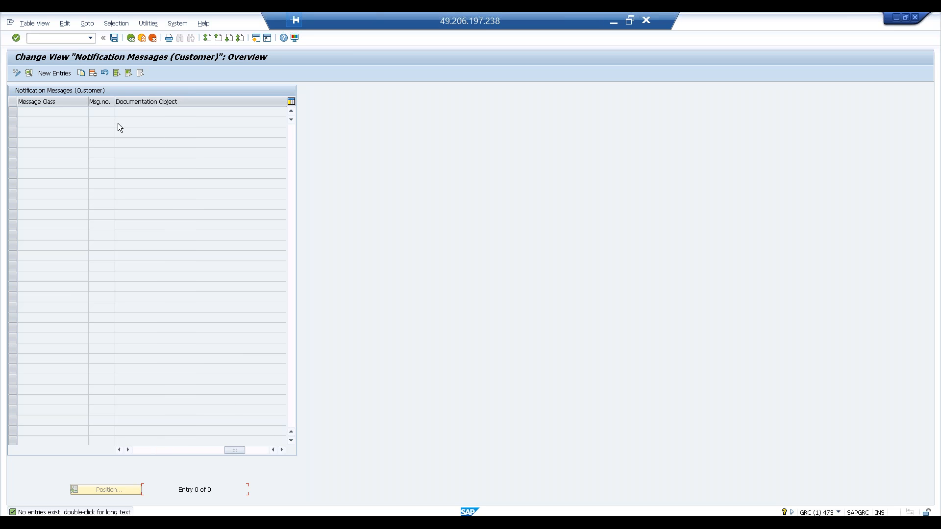
pyautogui.hotkey('alt', 'Tab')
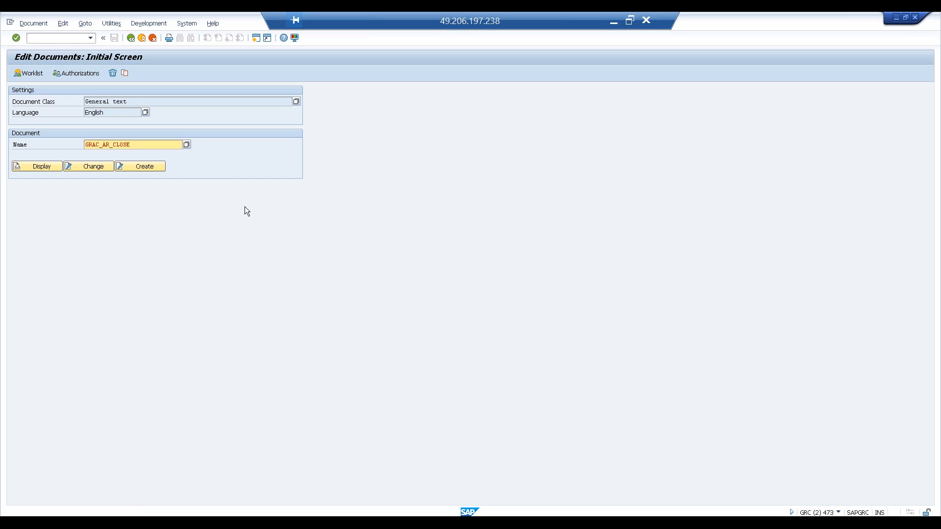
pyautogui.hotkey('alt', 'Tab')
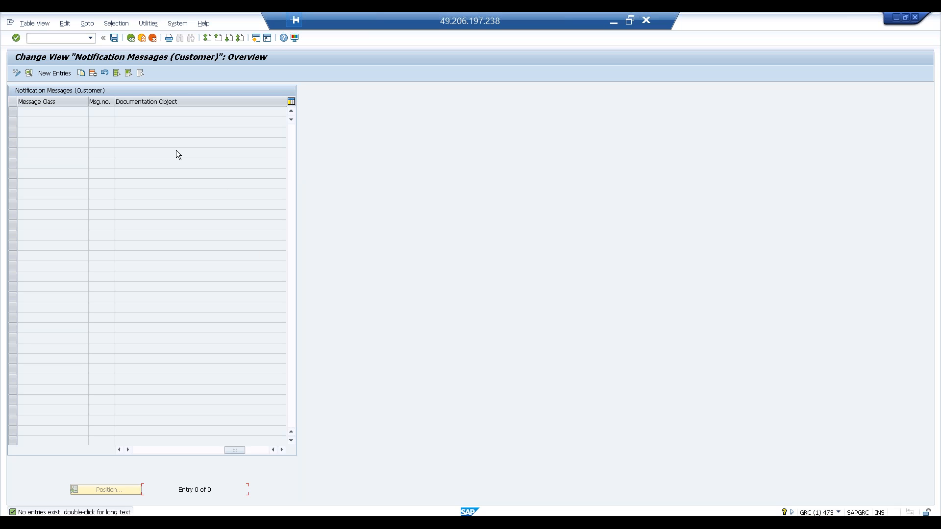
# Step: Switch to the MSMP Workflow Configuration window and select the documentation object of the GRAC_AR_CLOSE notification template
pyautogui.hotkey('alt', 'Tab')
pyautogui.hotkey('alt', 'Tab')
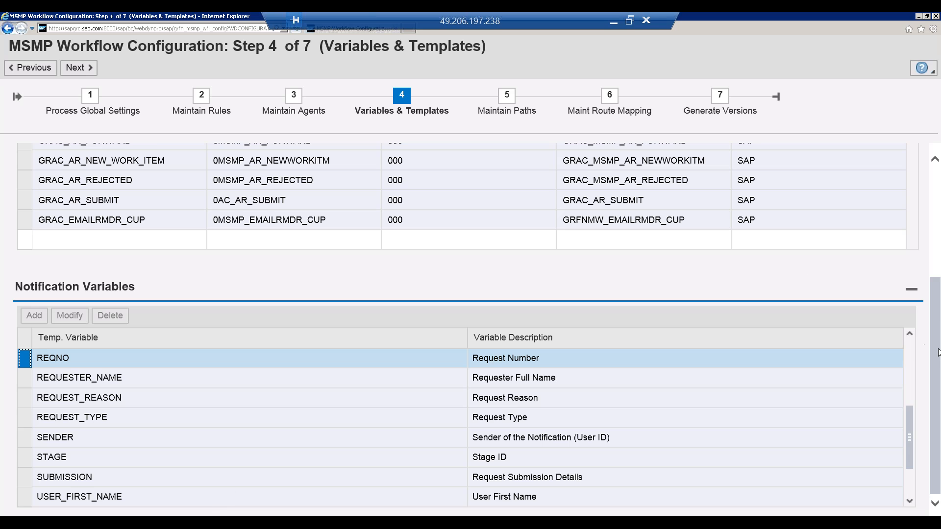
pyautogui.scroll(5, 932, 293)
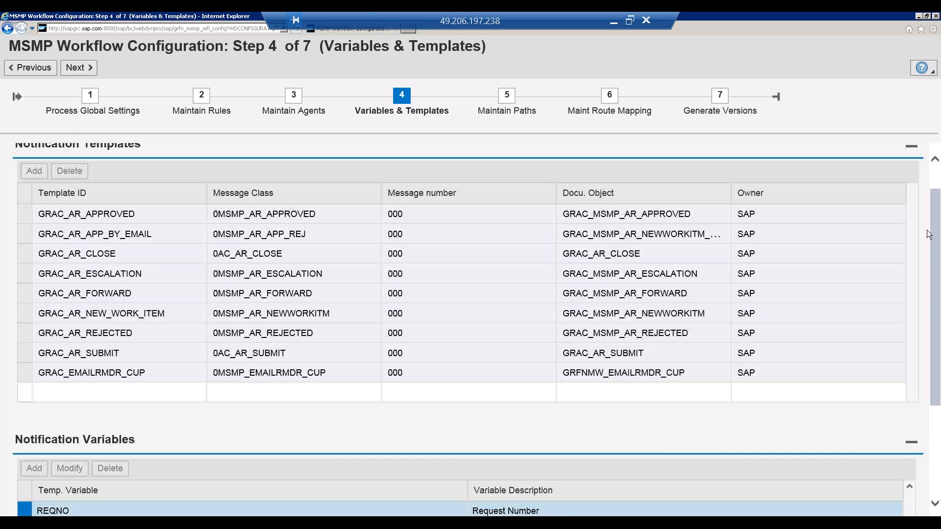
pyautogui.moveTo(655, 293); pyautogui.dragTo(564, 289)
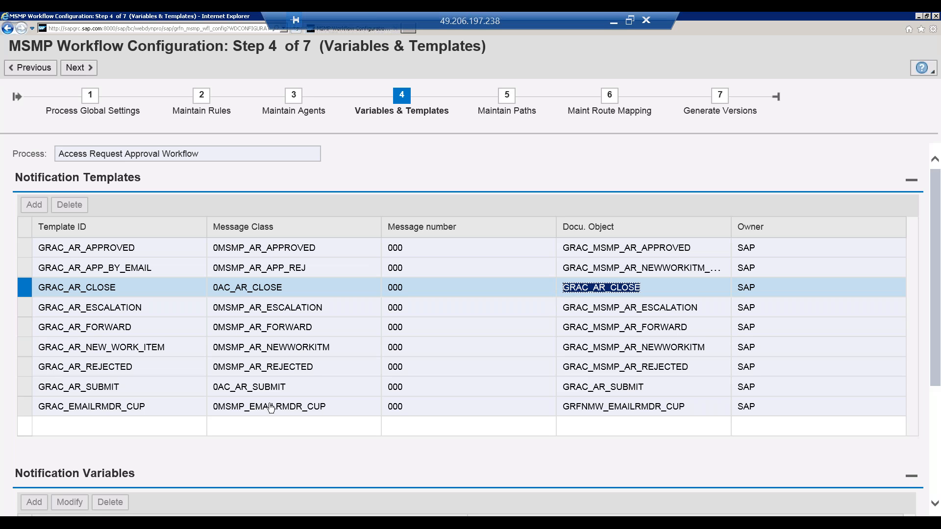
# Step: Compare the Notification Messages (Customer) view, the Edit Documents screen and the MSMP notification templates for the GRAC_AR_CLOSE documentation object
pyautogui.click(142, 522)
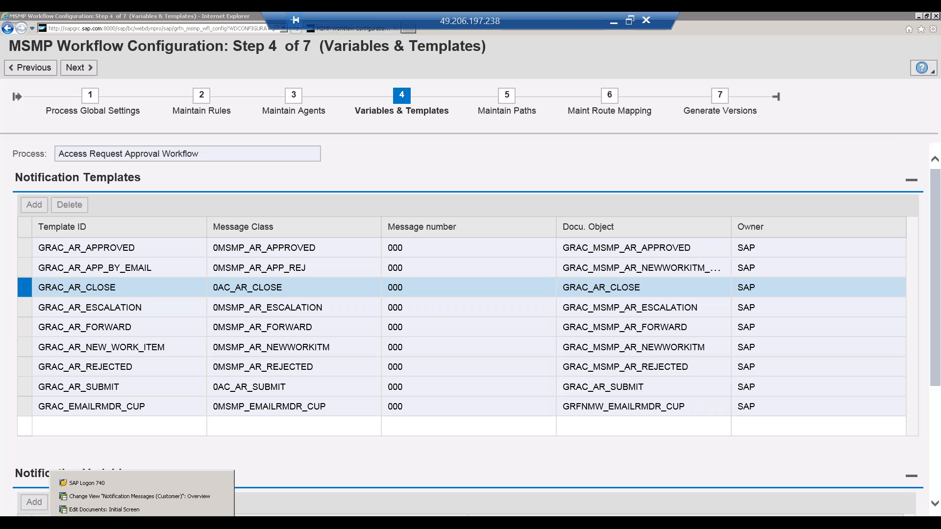
pyautogui.click(129, 496)
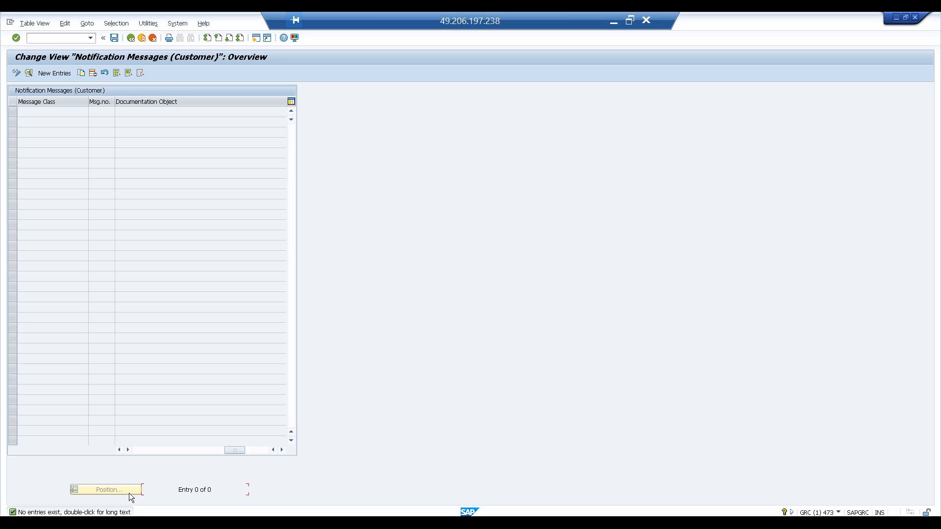
pyautogui.click(142, 523)
pyautogui.click(132, 510)
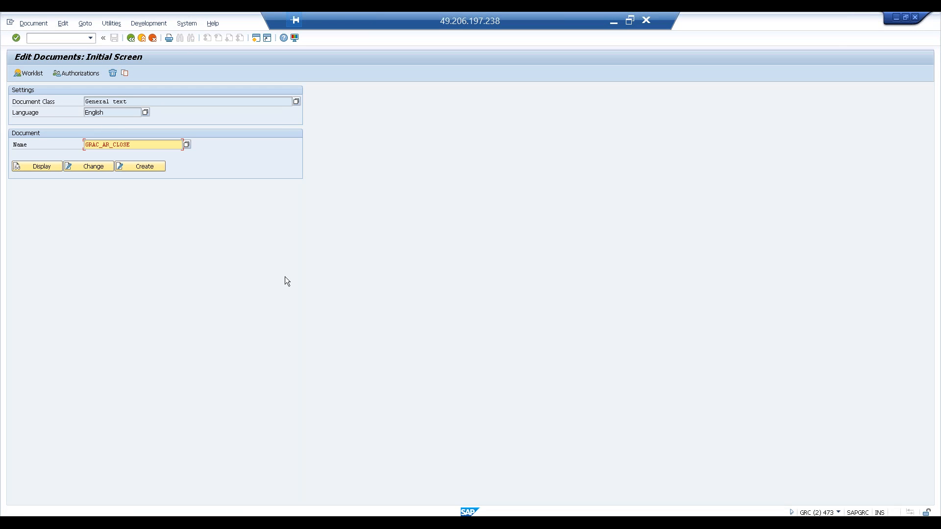
pyautogui.hotkey('alt', 'Tab')
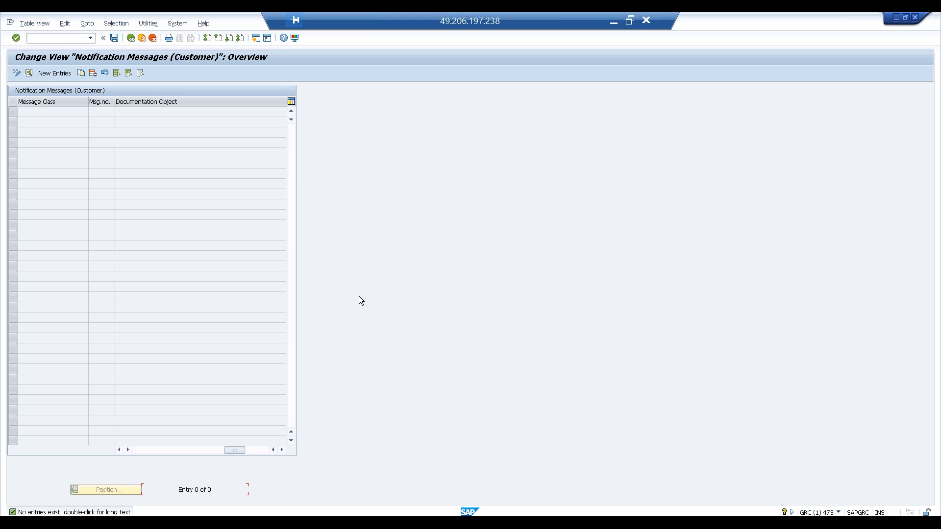
pyautogui.hotkey('alt', 'Tab')
pyautogui.hotkey('alt', 'Tab')
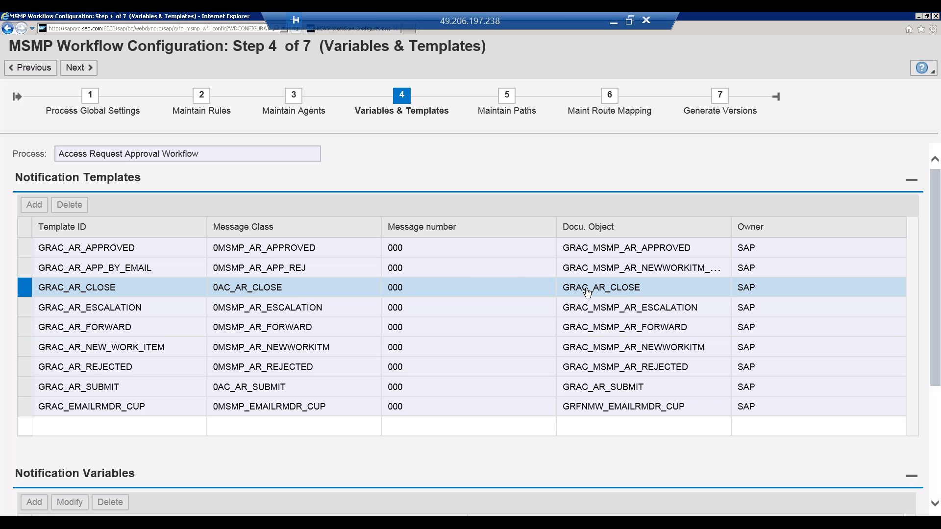
pyautogui.hotkey('alt', 'Tab')
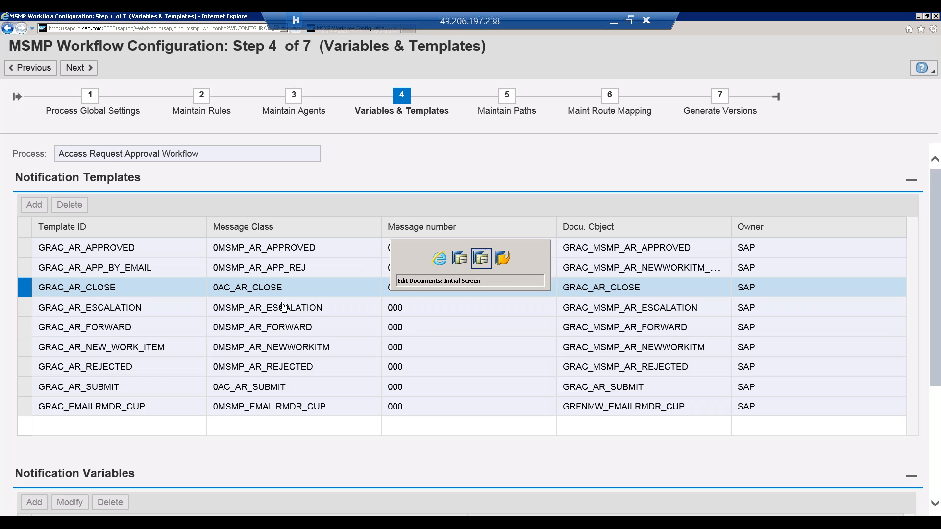
pyautogui.hotkey('alt', 'Tab')
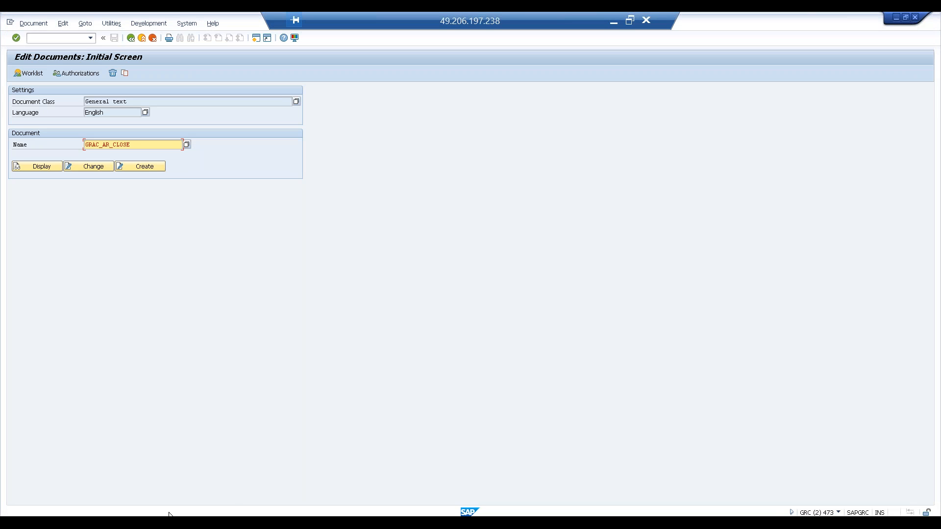
pyautogui.click(135, 495)
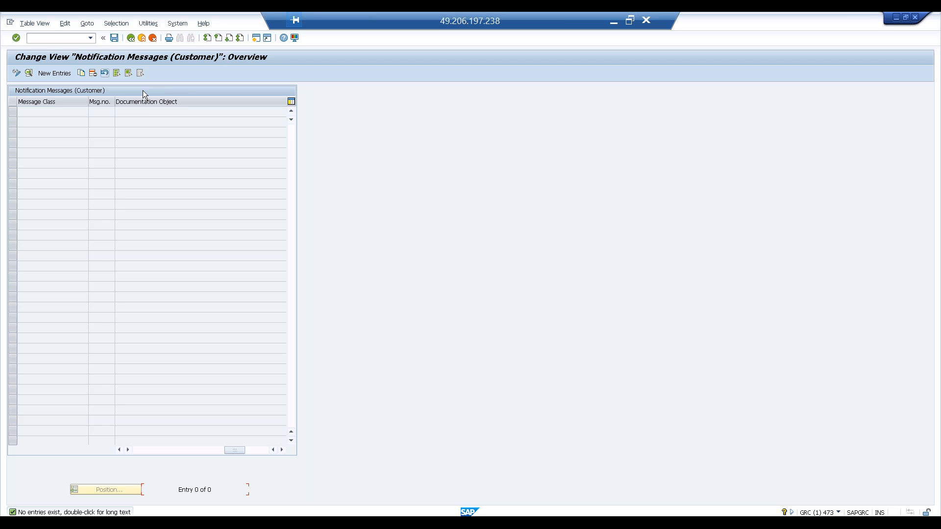
pyautogui.hotkey('alt', 'Tab')
pyautogui.hotkey('alt', 'Tab')
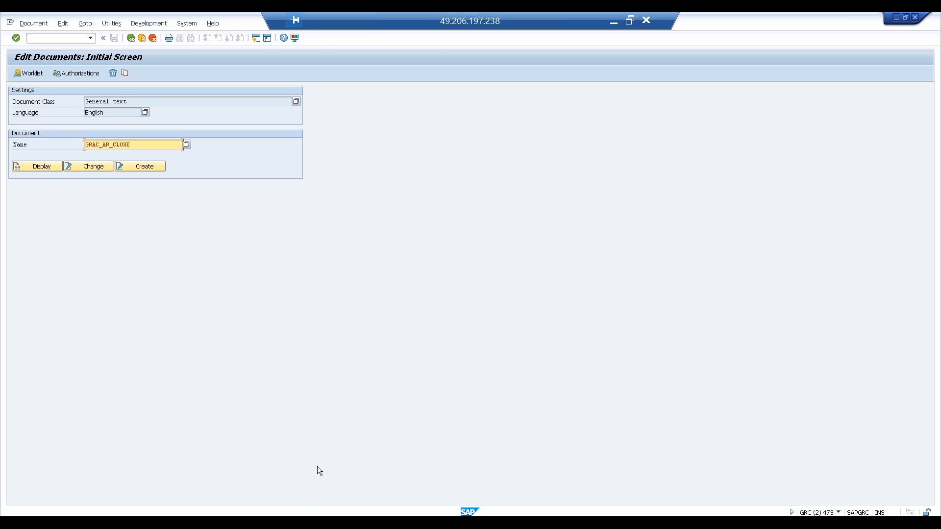
pyautogui.hotkey('alt', 'Tab')
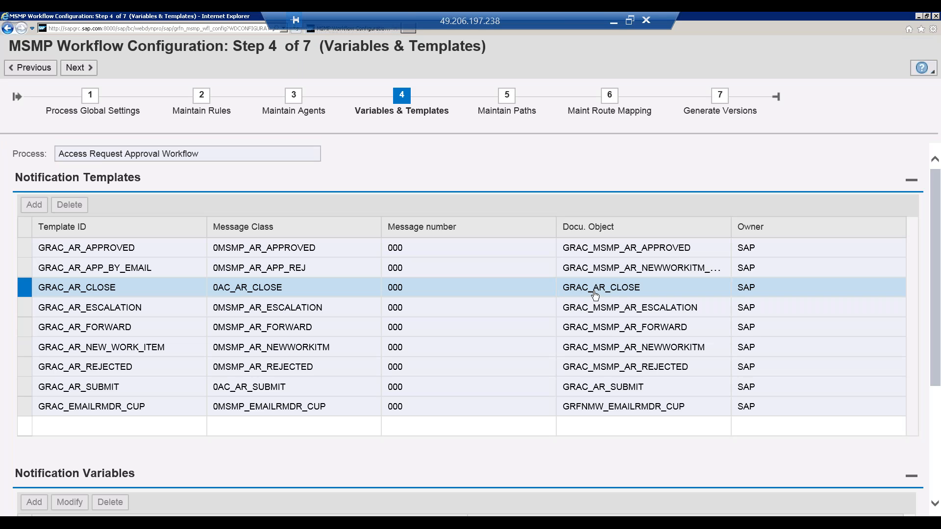
# Step: Compare the document name in the Edit Documents window with the documentation object of the GRAC_AR_CLOSE notification template in MSMP Workflow Configuration
pyautogui.click(611, 294)
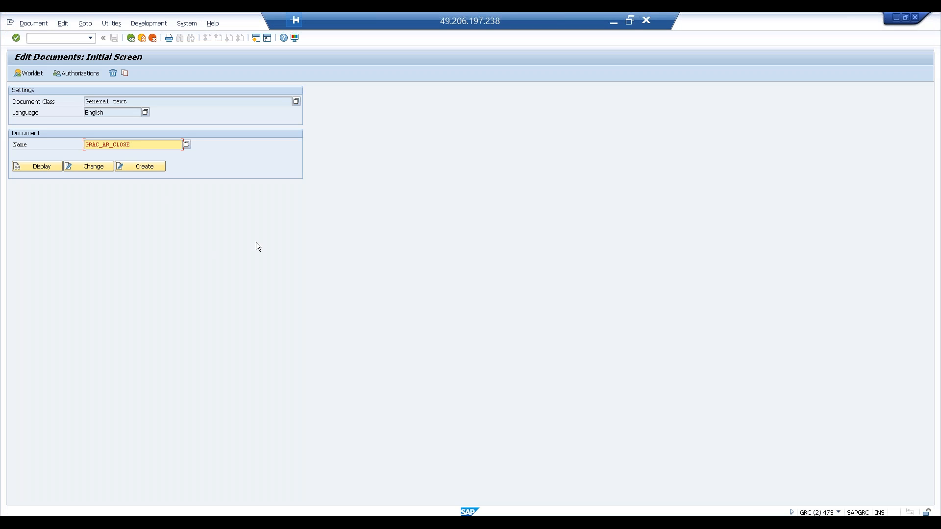
pyautogui.hotkey('alt', 'Tab')
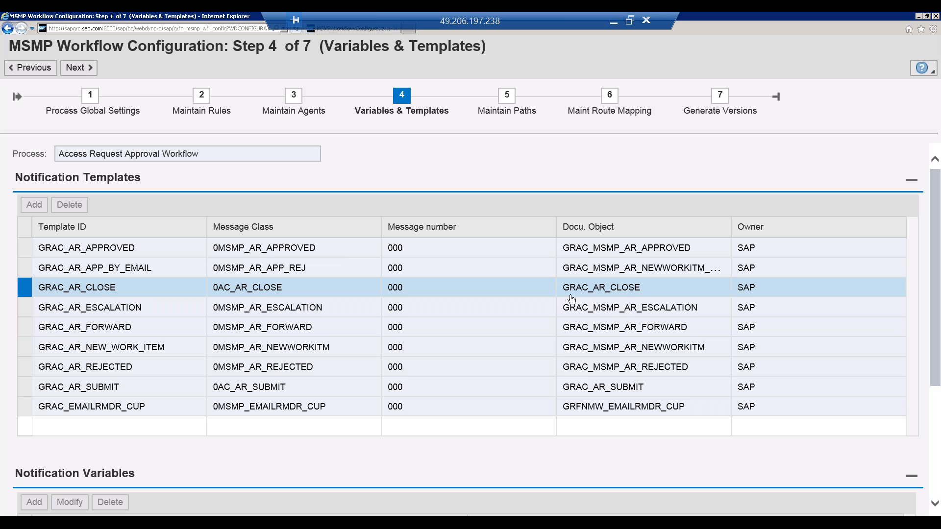
pyautogui.click(629, 292)
pyautogui.moveTo(642, 290); pyautogui.dragTo(582, 292)
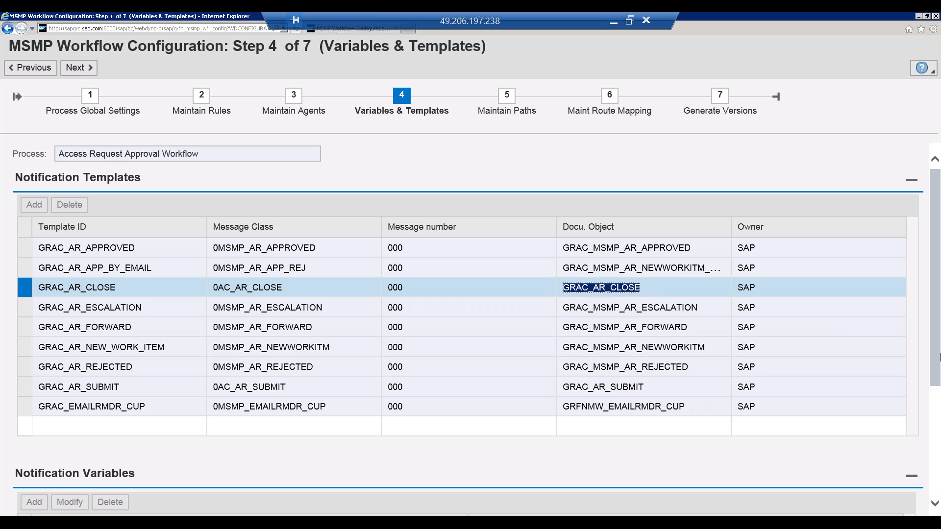
pyautogui.click(936, 389)
pyautogui.scroll(3, 936, 322)
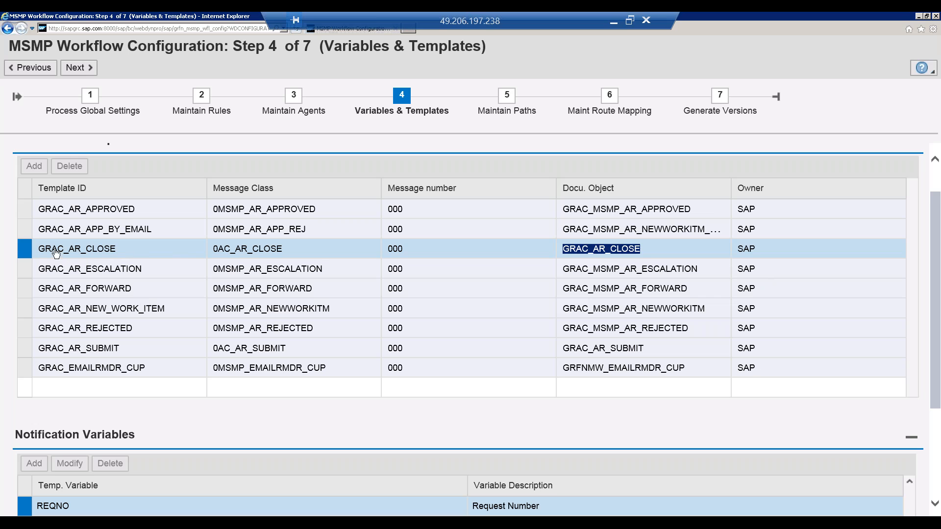
pyautogui.click(28, 251)
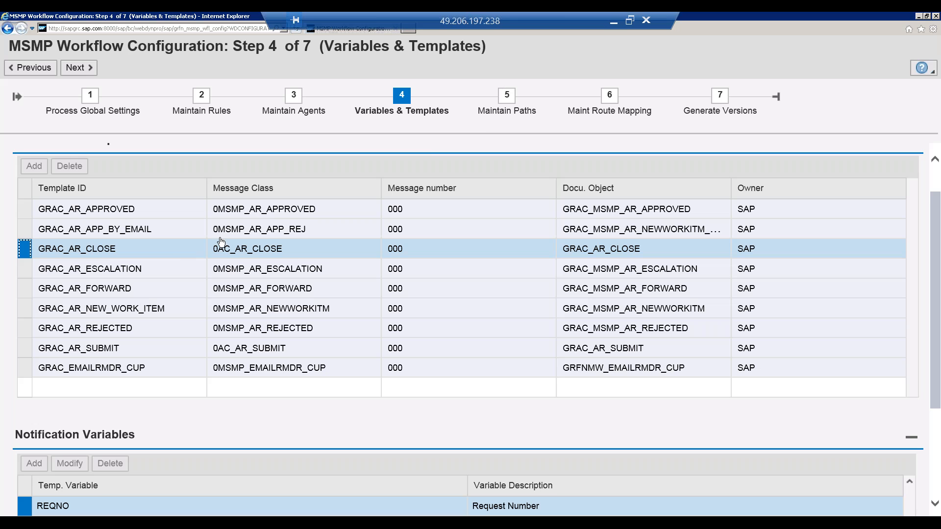
# Step: Go to the Maintain Paths step of the workflow configuration and select path ZDEMOT_PATH1
pyautogui.click(512, 99)
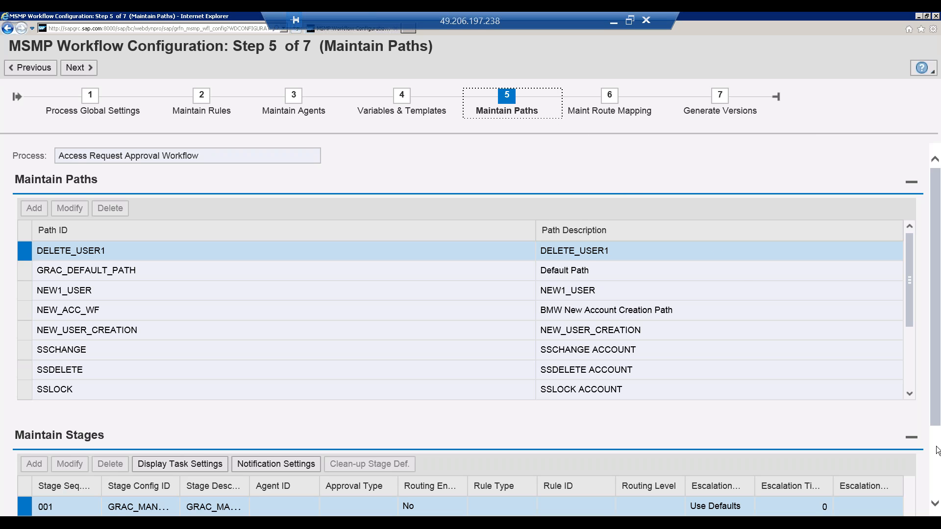
pyautogui.scroll(-2, 937, 450)
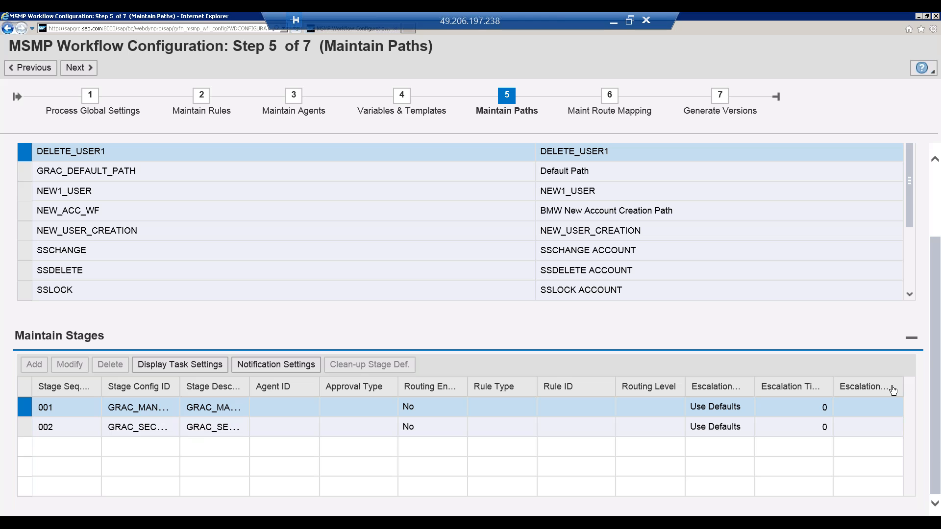
pyautogui.click(910, 272)
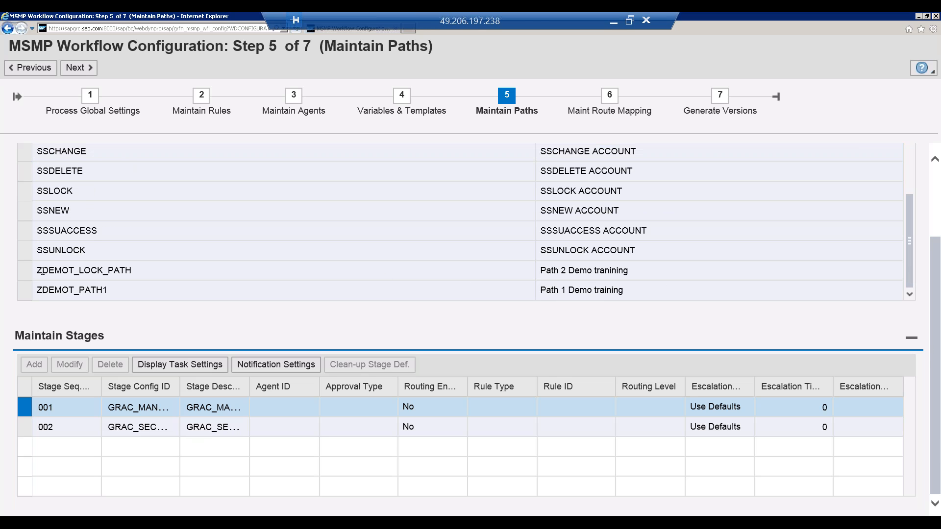
pyautogui.click(25, 290)
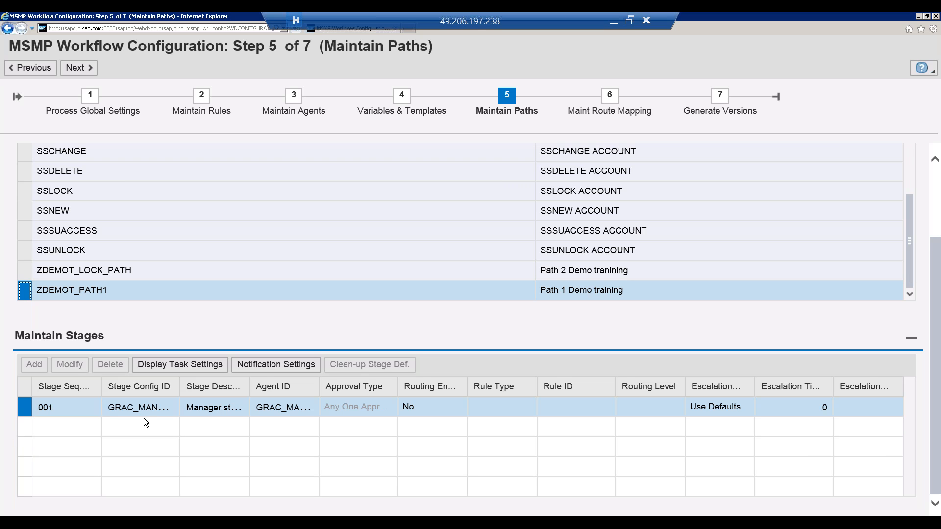
# Step: Look at the notification settings of stage 001 in ZDEMOT_PATH1 and close them
pyautogui.click(264, 368)
pyautogui.click(278, 369)
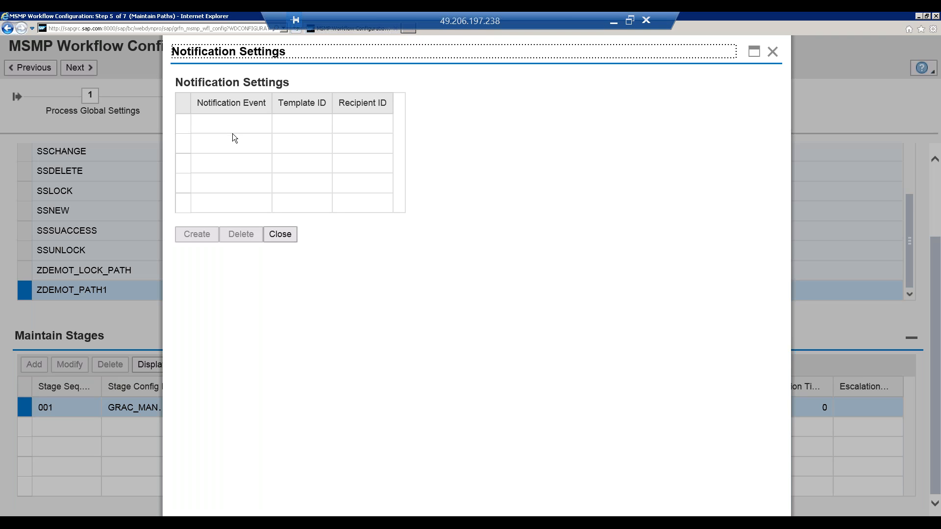
pyautogui.click(485, 79)
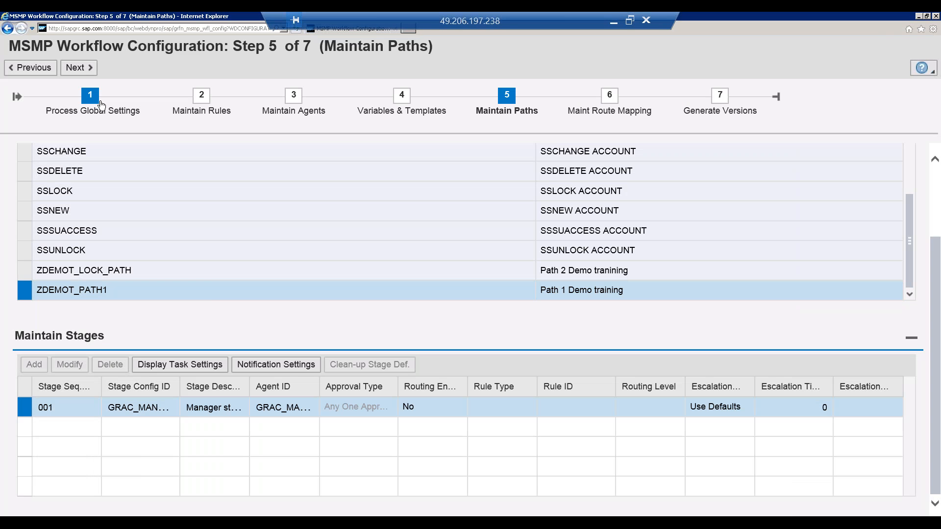
# Step: Switch the Access Request Approval Workflow configuration to change mode and start a new notification setting for stage 001 of ZDEMOT_PATH1
pyautogui.click(101, 104)
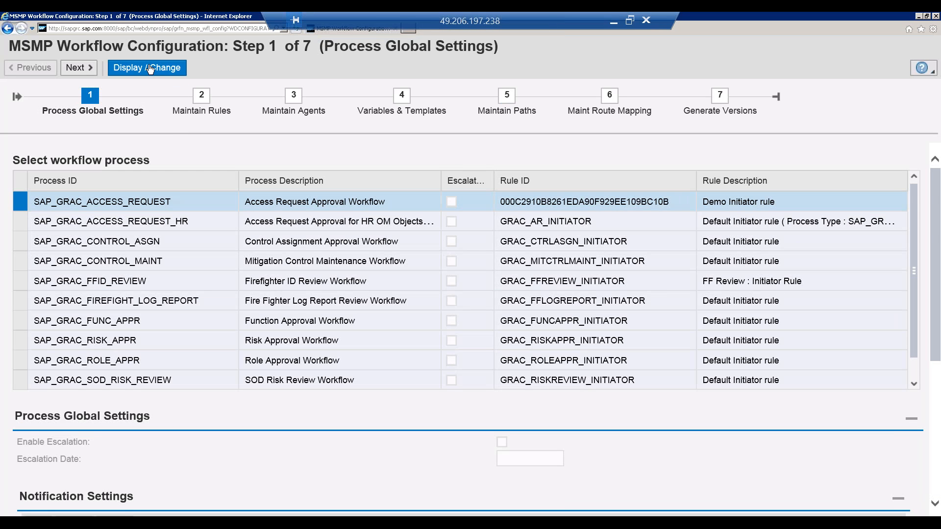
pyautogui.click(507, 104)
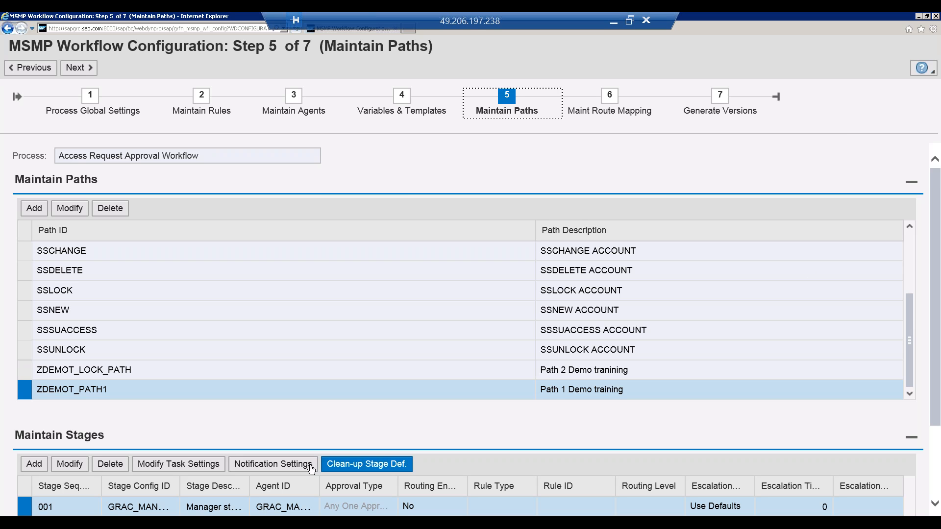
pyautogui.click(288, 464)
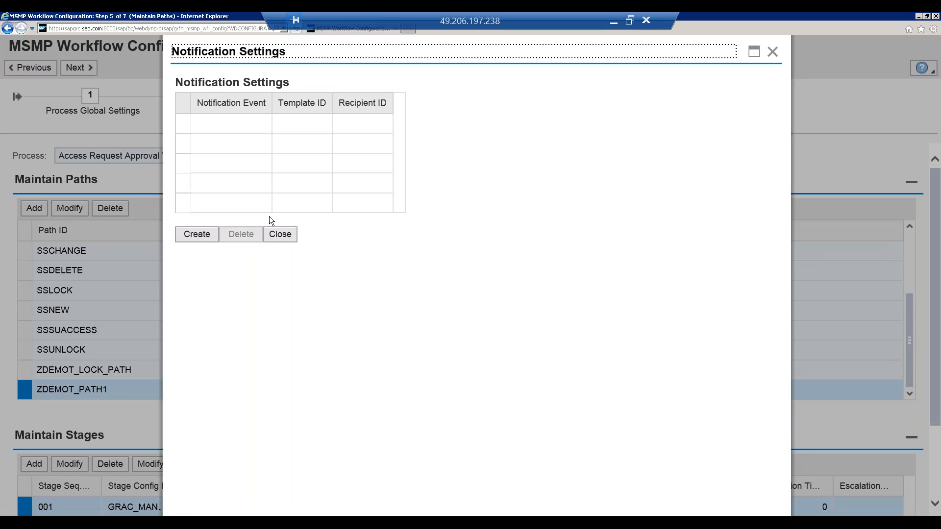
pyautogui.click(197, 235)
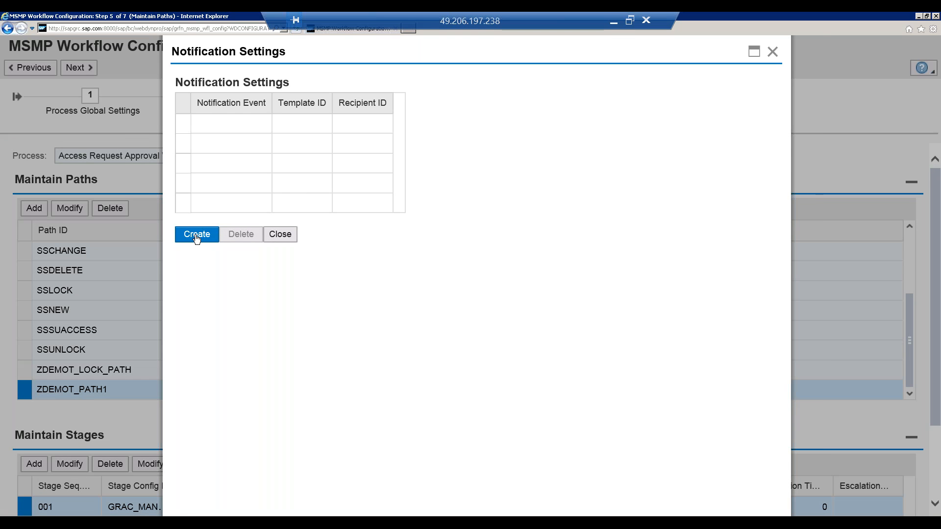
pyautogui.click(301, 255)
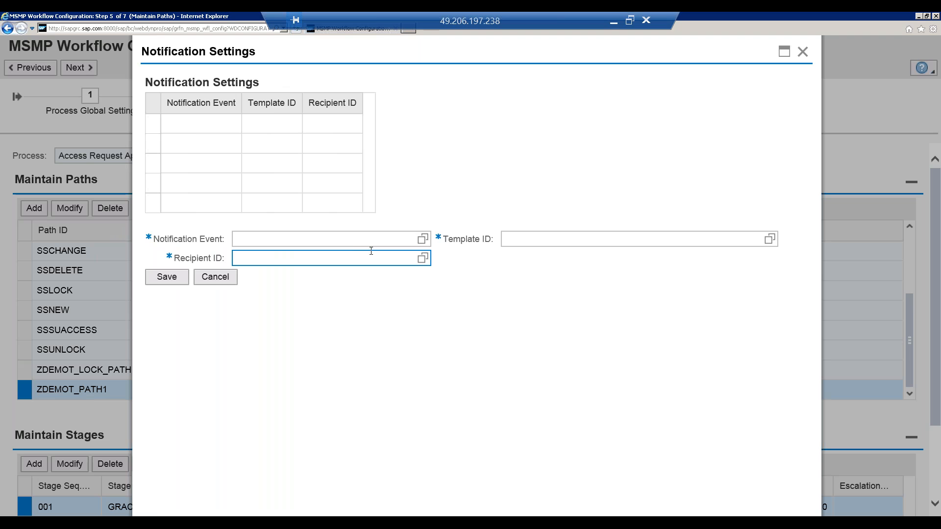
# Step: Try NEW_WORK_ITEM and APPROVED as the notification event of the new stage notification setting
pyautogui.click(422, 239)
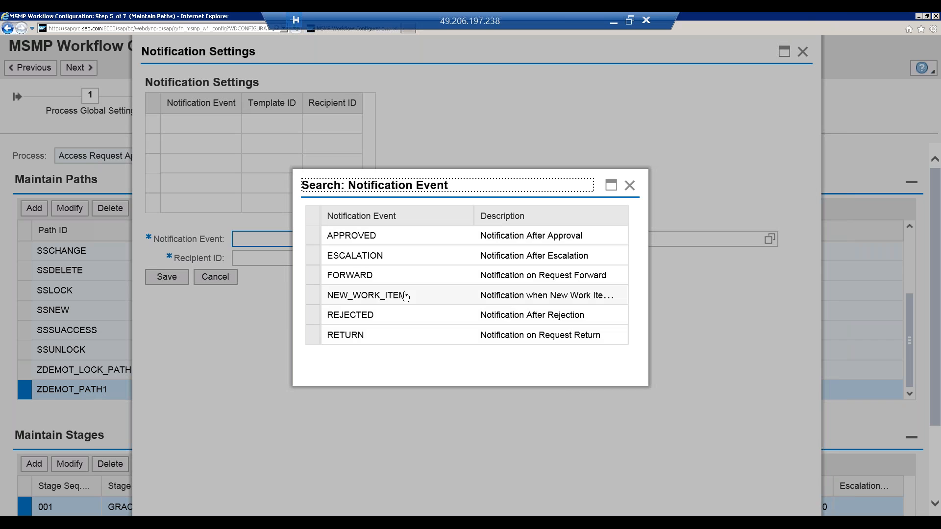
pyautogui.click(314, 295)
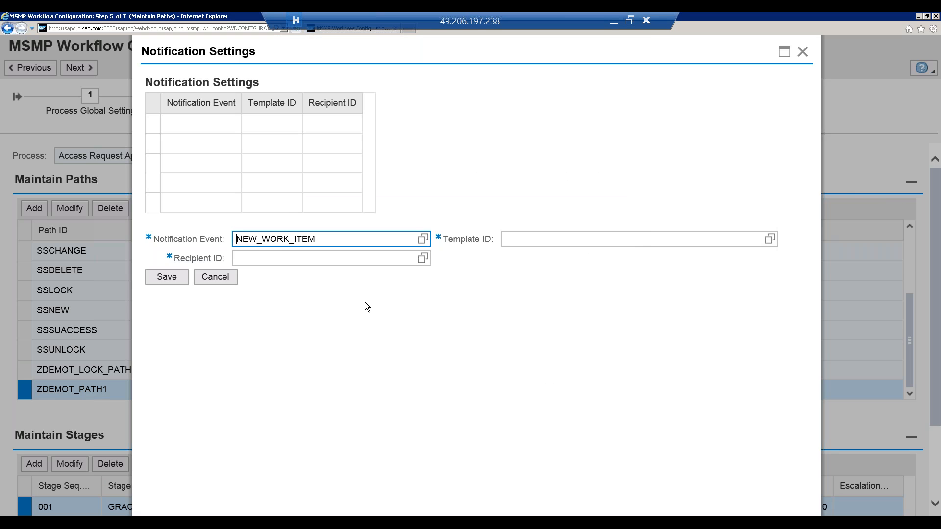
pyautogui.click(423, 240)
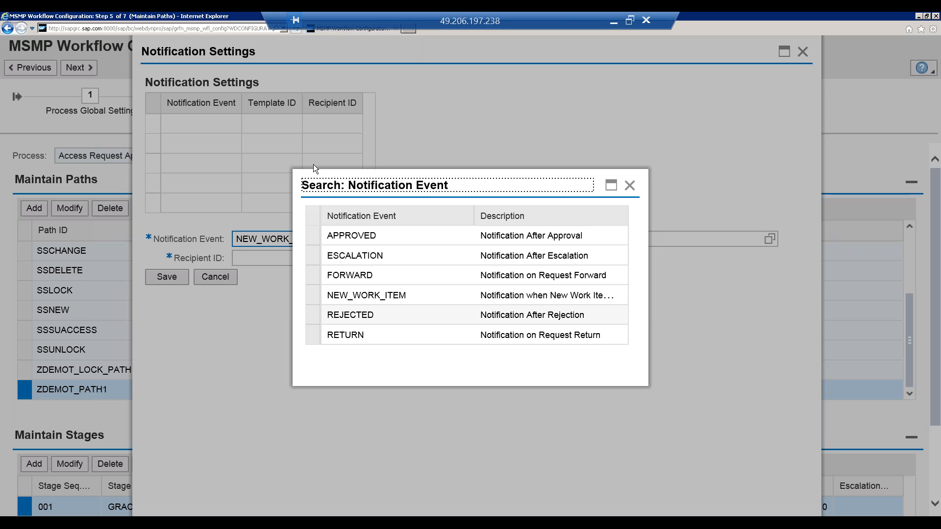
pyautogui.click(315, 243)
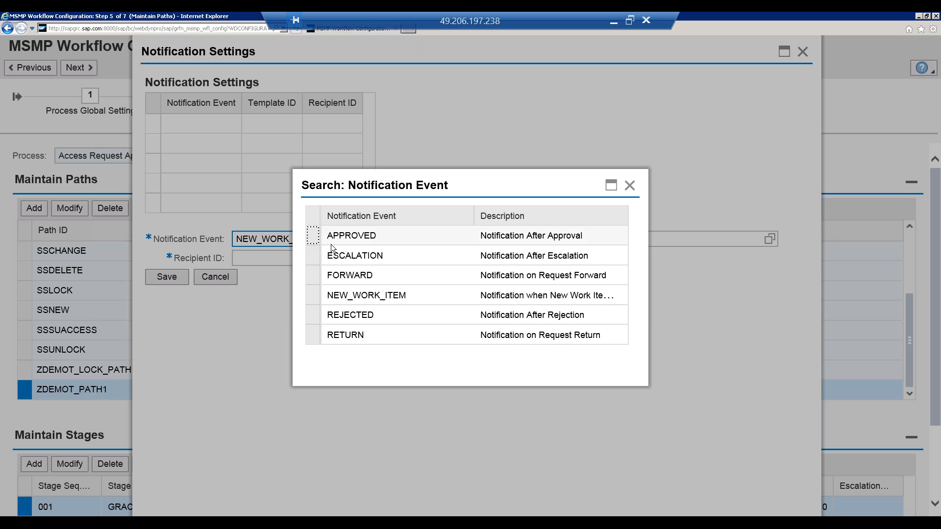
pyautogui.click(331, 243)
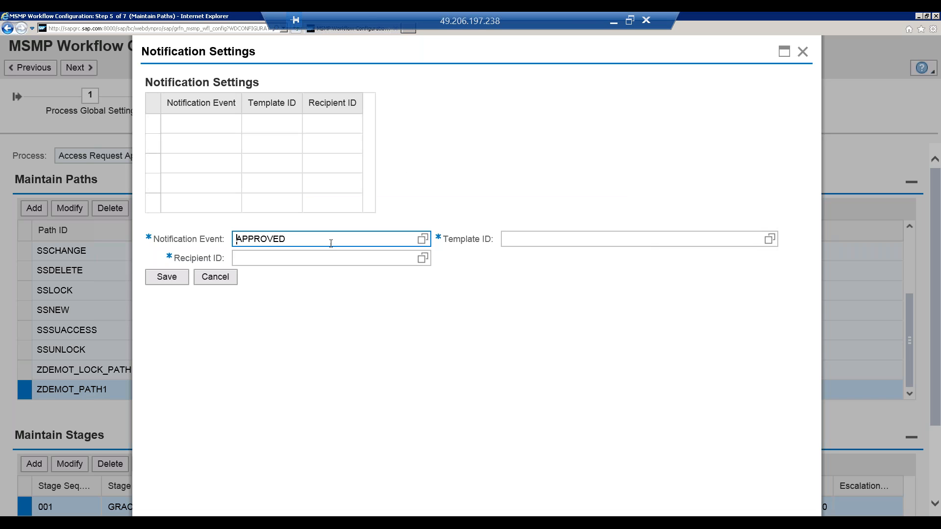
pyautogui.click(528, 240)
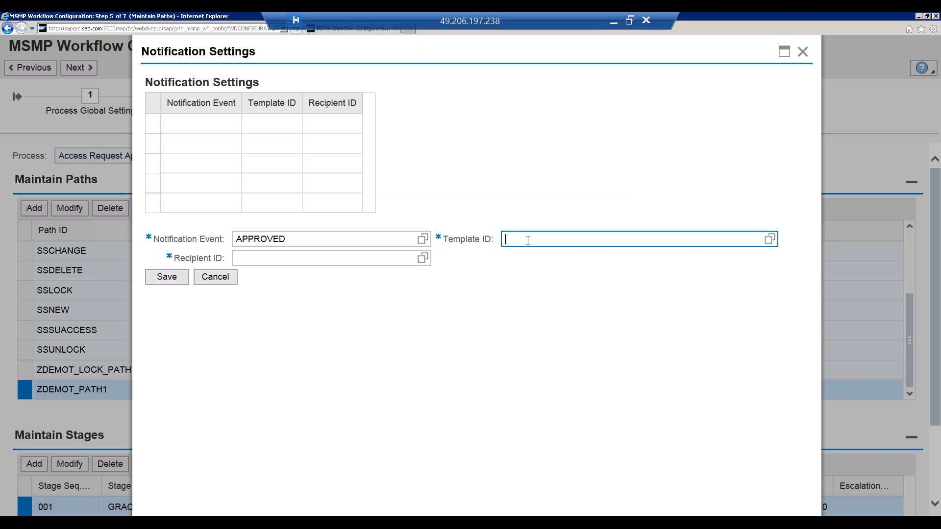
pyautogui.click(256, 258)
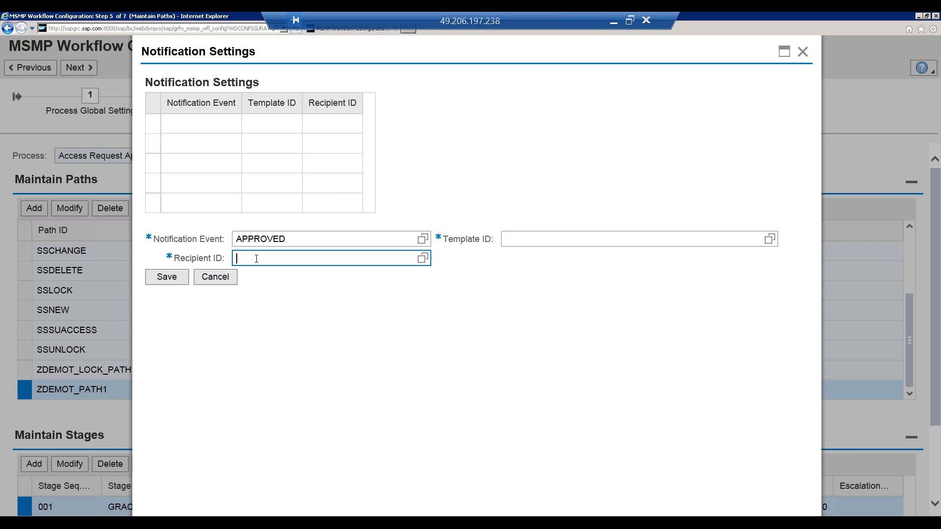
# Step: Save the stage notification with event NEW_WORK_ITEM, template GRAC_AR_NEW_WORK_ITEM and recipient GRAC_CURRENT_APPROVERS, and close the notification settings
pyautogui.click(423, 239)
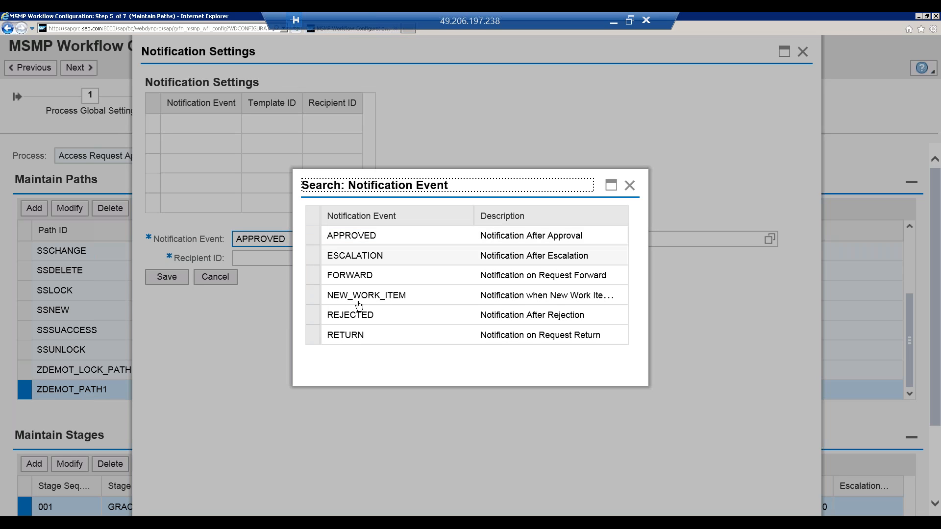
pyautogui.click(319, 300)
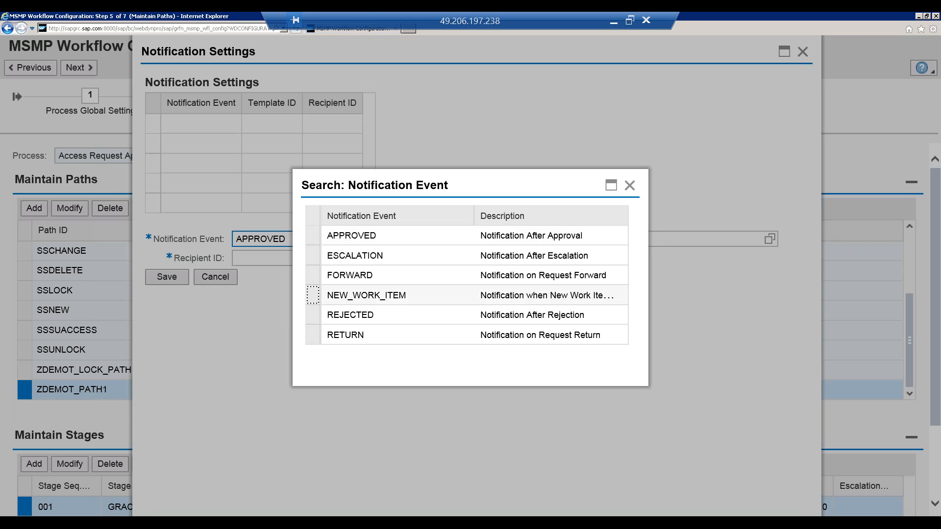
pyautogui.click(676, 237)
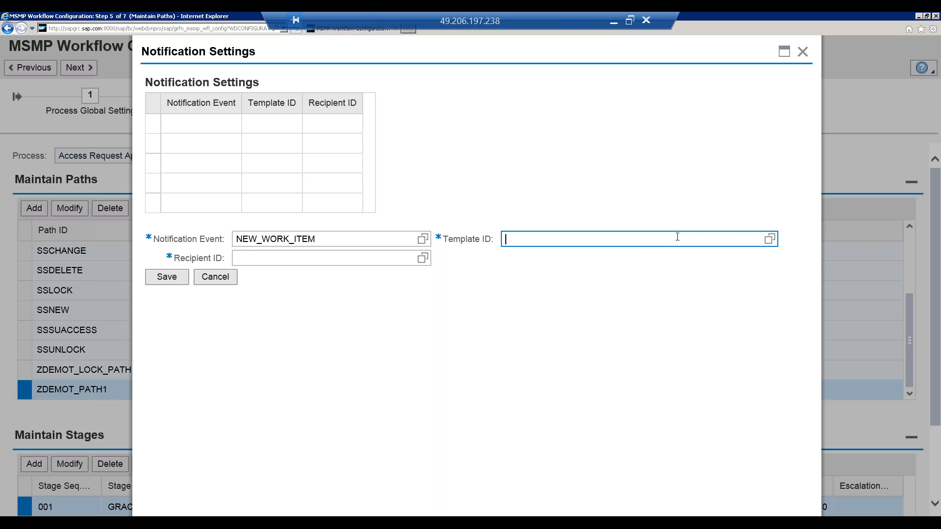
pyautogui.click(770, 239)
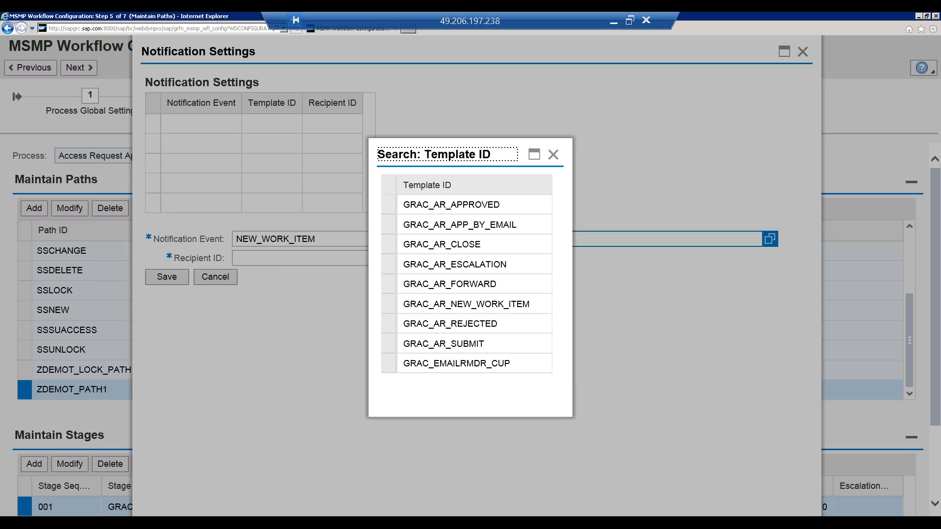
pyautogui.click(480, 309)
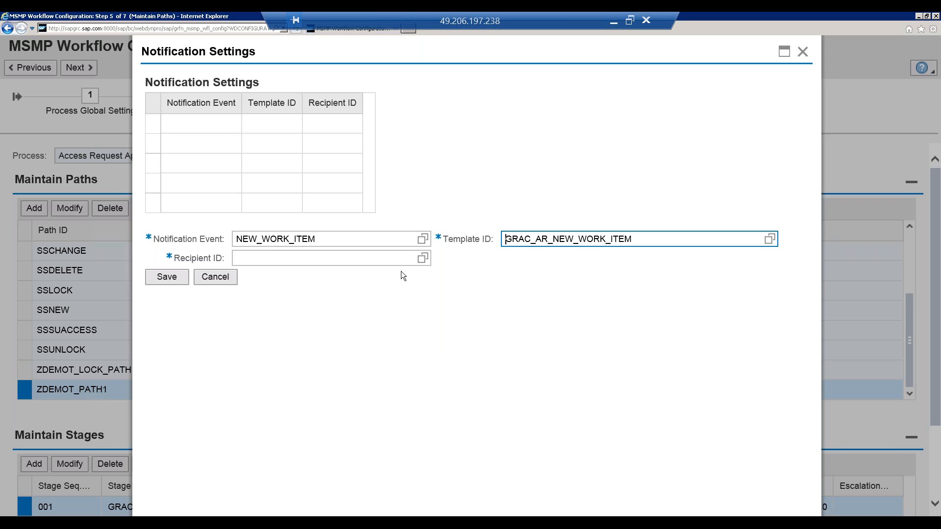
pyautogui.click(423, 259)
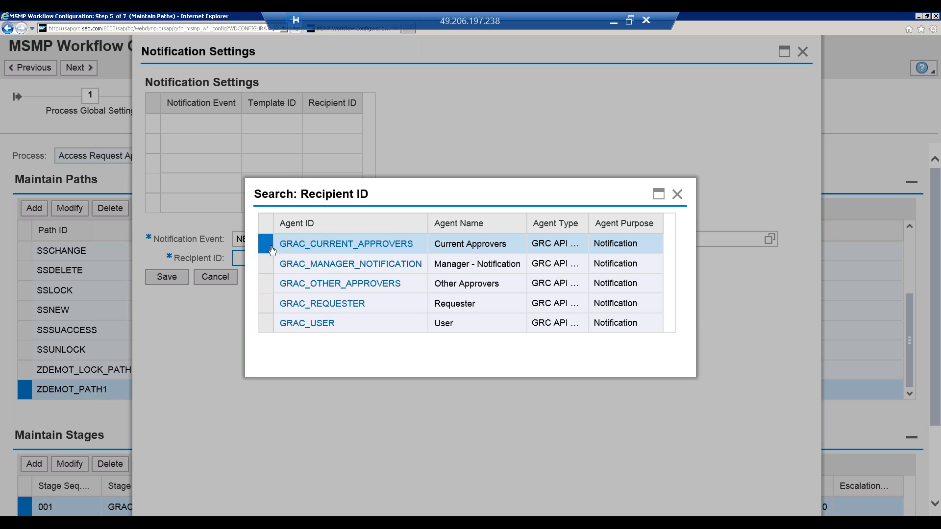
pyautogui.click(319, 244)
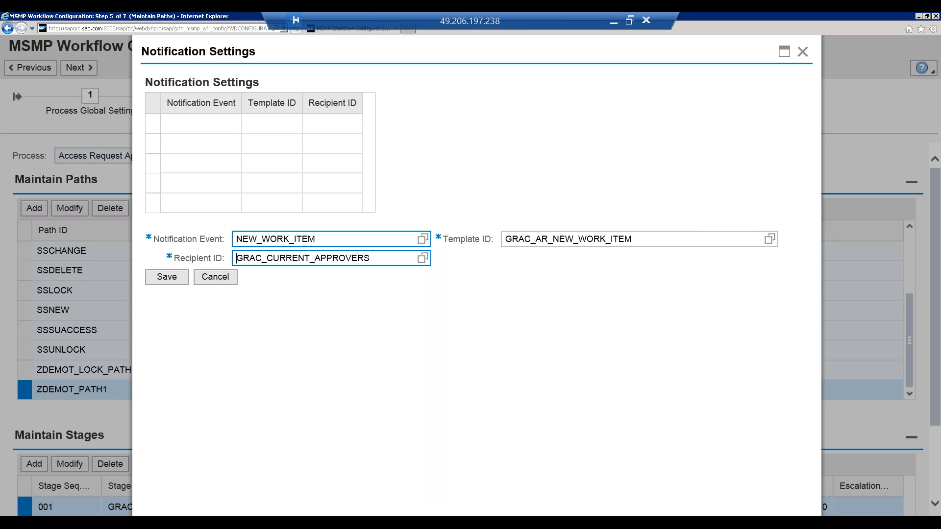
pyautogui.click(177, 278)
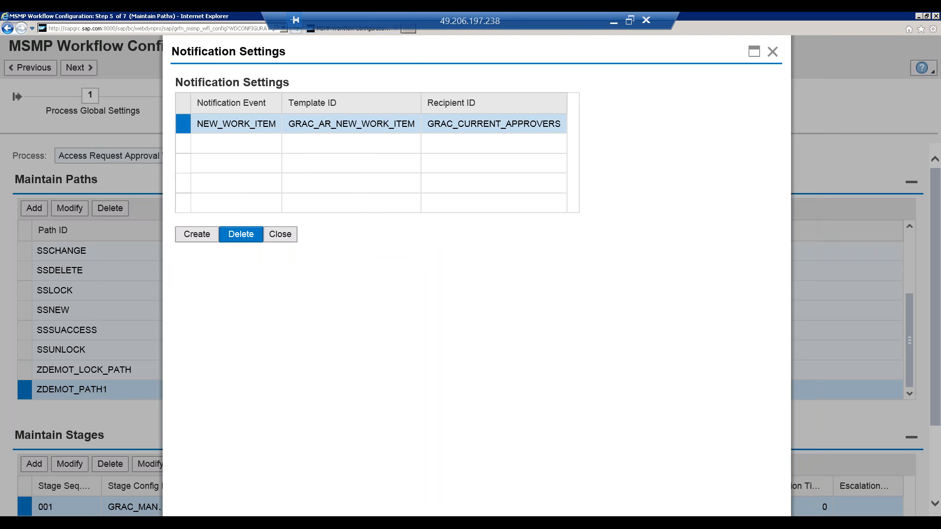
pyautogui.click(281, 234)
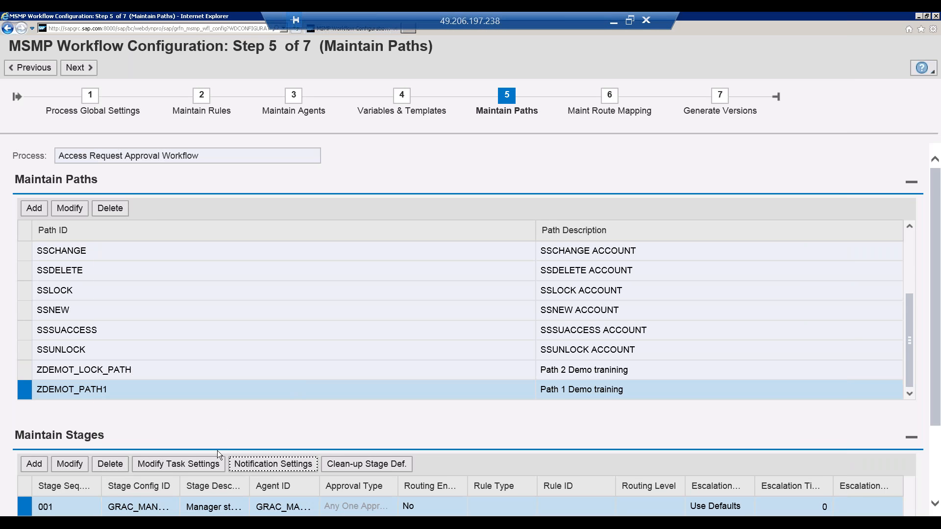
# Step: Add a stage 001 notification with event APPROVED, template GRAC_AR_APPROVED and recipient GRAC_REQUESTER, save it and close the notification settings
pyautogui.click(258, 467)
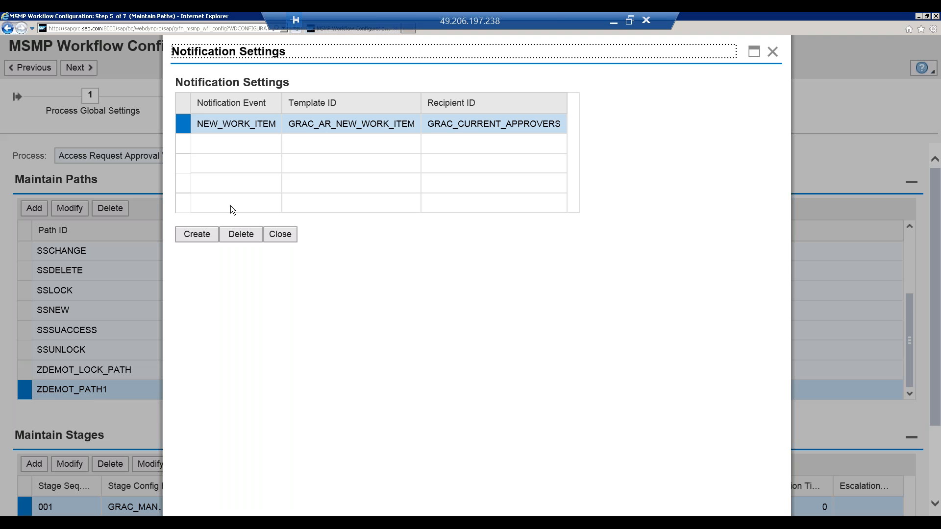
pyautogui.click(197, 236)
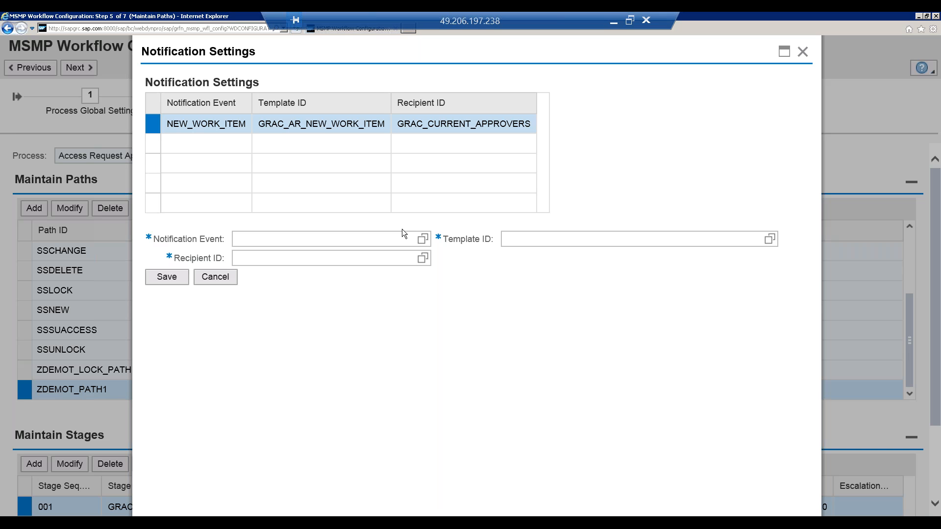
pyautogui.click(427, 239)
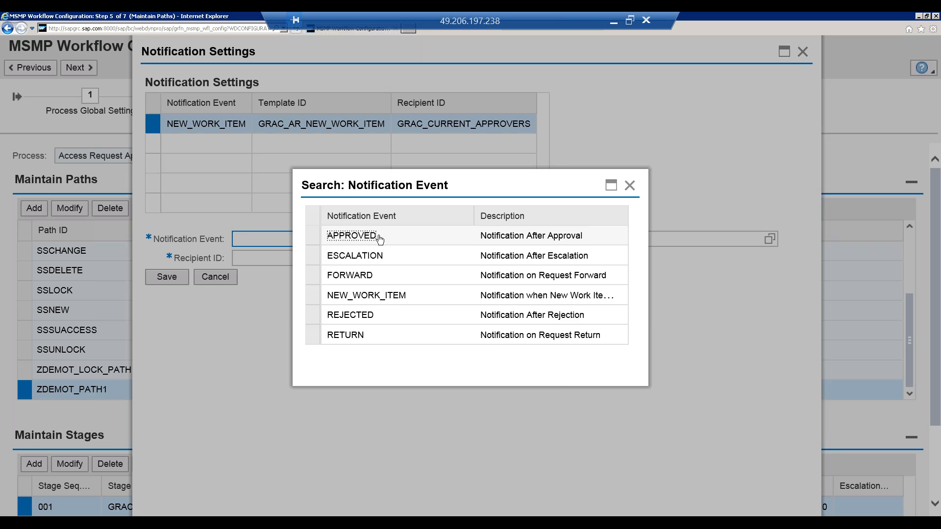
pyautogui.click(351, 236)
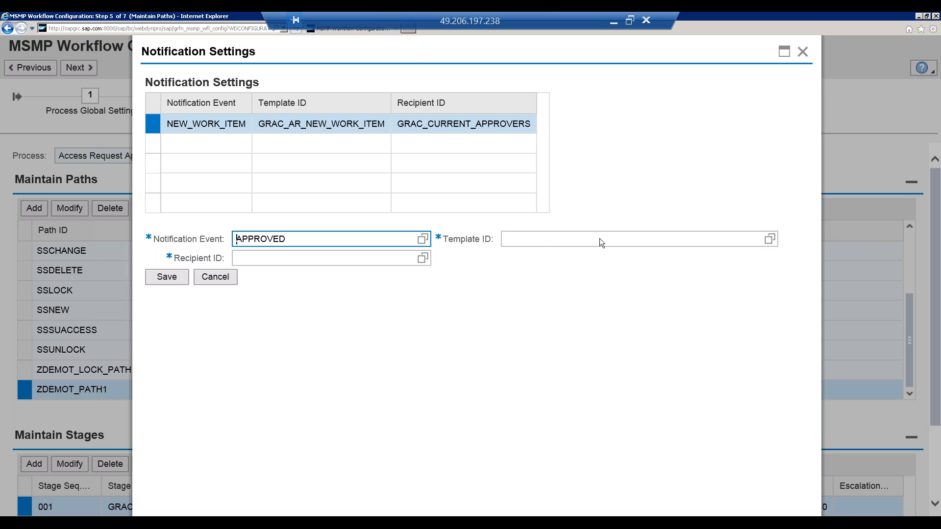
pyautogui.click(767, 242)
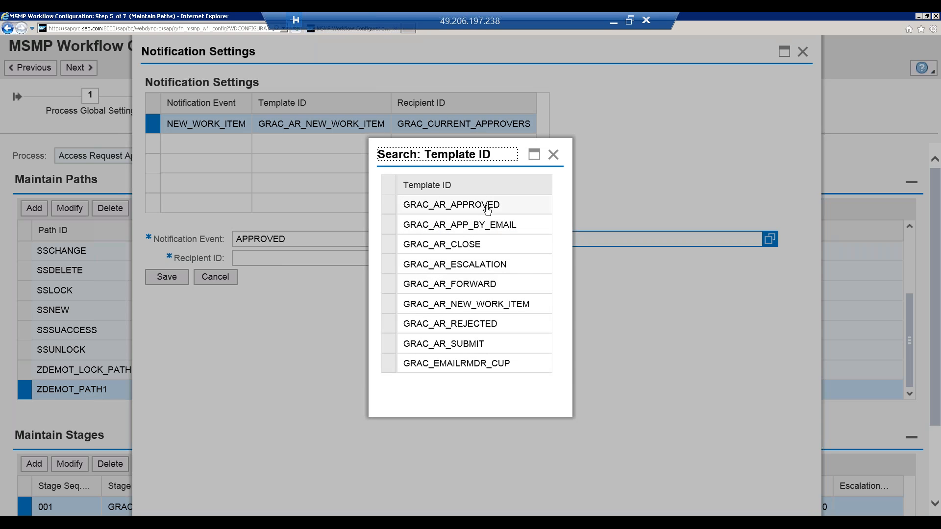
pyautogui.click(487, 210)
pyautogui.click(422, 258)
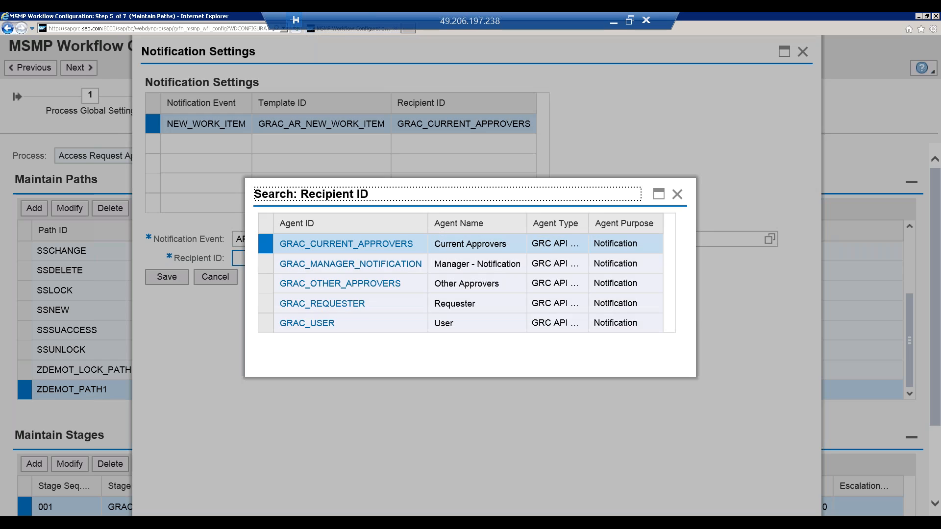
pyautogui.click(351, 303)
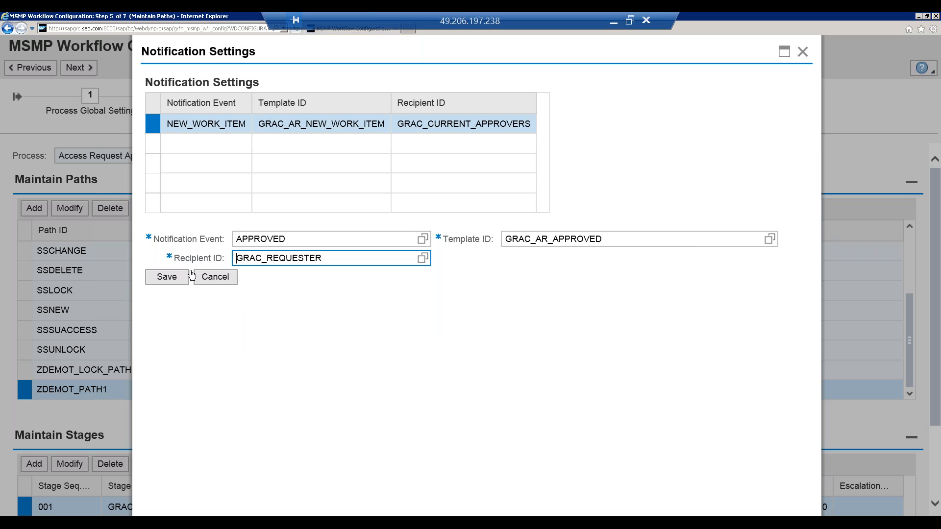
pyautogui.click(177, 277)
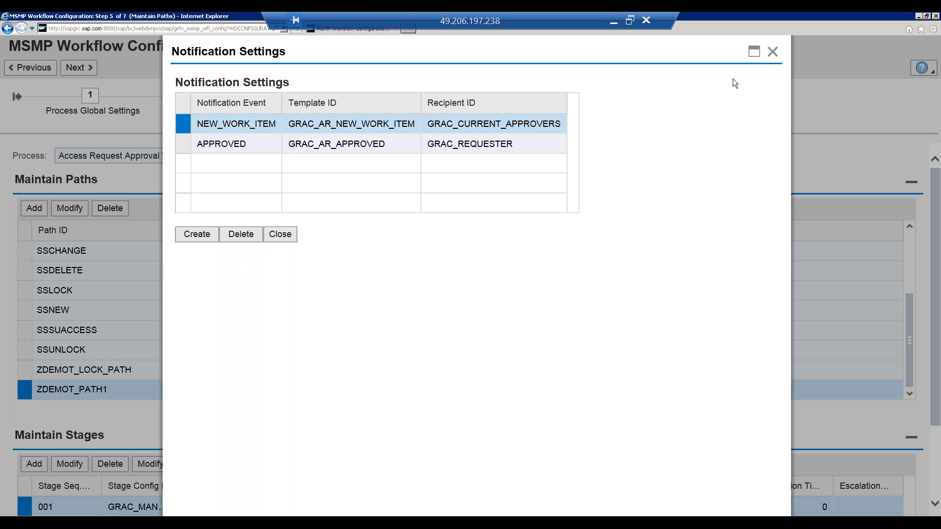
pyautogui.click(772, 52)
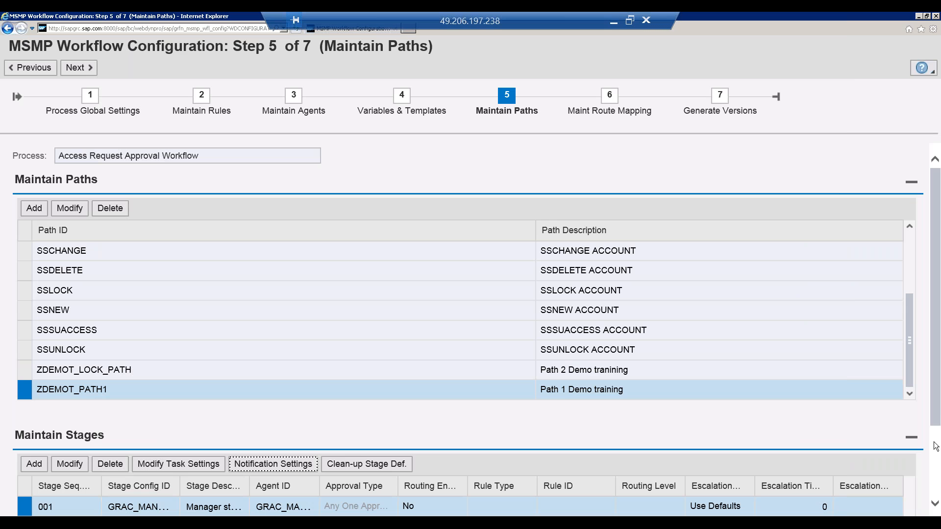
# Step: Look over the notification templates and notification variables in the Variables & Templates step of the workflow configuration
pyautogui.scroll(-2, 937, 445)
pyautogui.scroll(2, 939, 399)
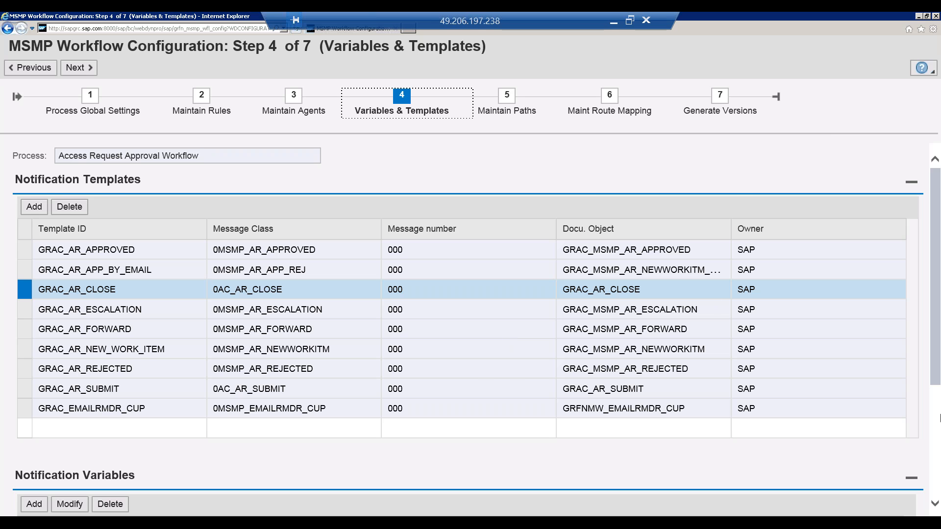
pyautogui.scroll(-4, 938, 423)
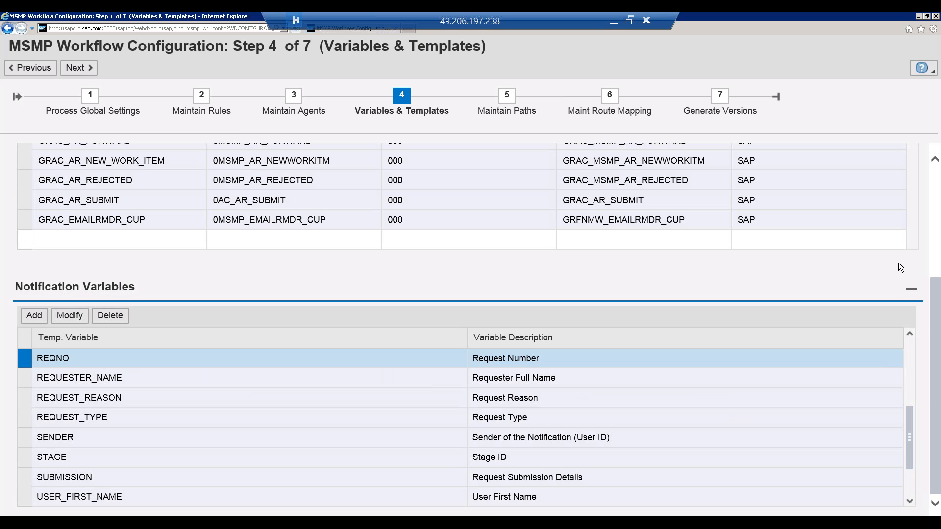
pyautogui.scroll(2, 938, 259)
pyautogui.scroll(1, 937, 259)
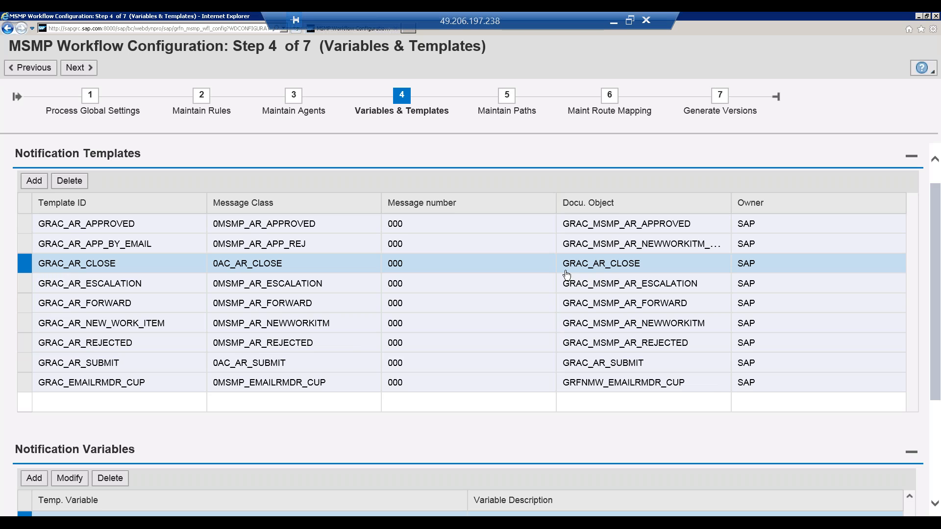
# Step: Check the documentation object of template GRAC_AR_CLOSE, display its general text in the SAP GUI document editor and exit the editor
pyautogui.click(593, 260)
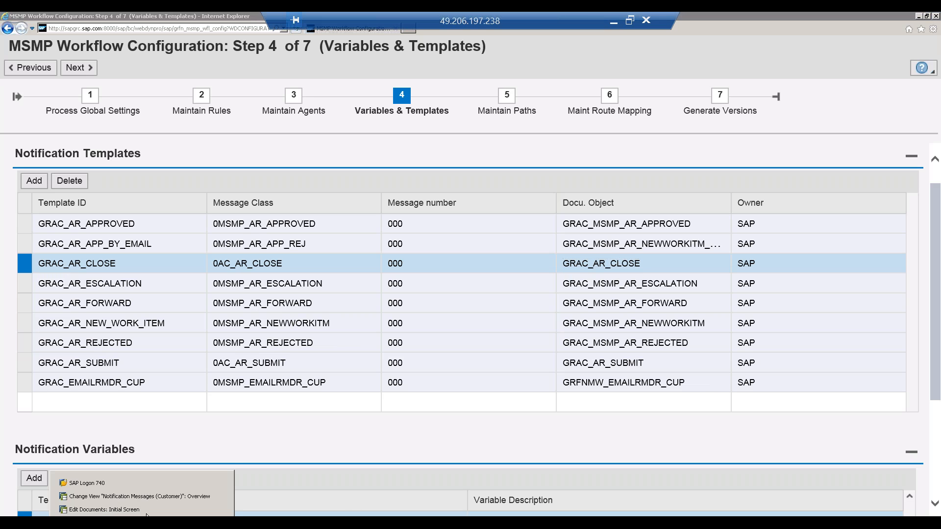
pyautogui.click(145, 505)
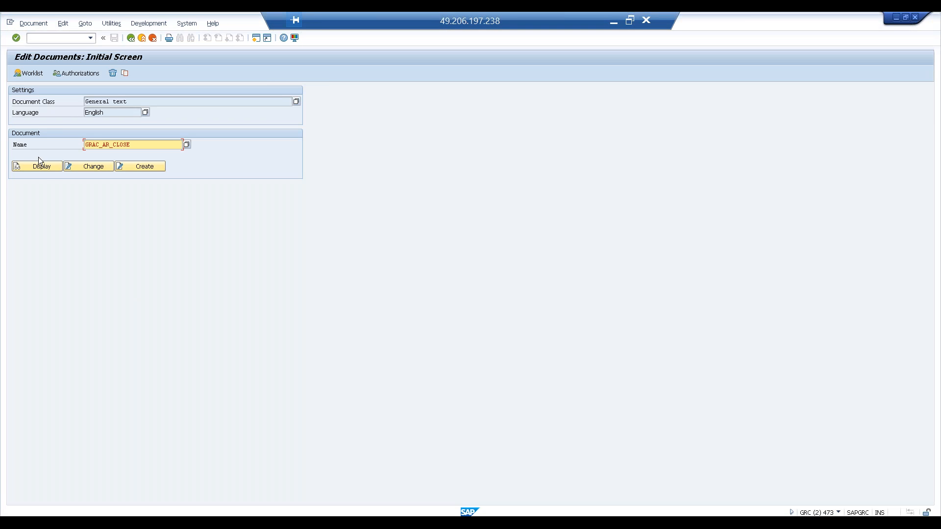
pyautogui.click(48, 165)
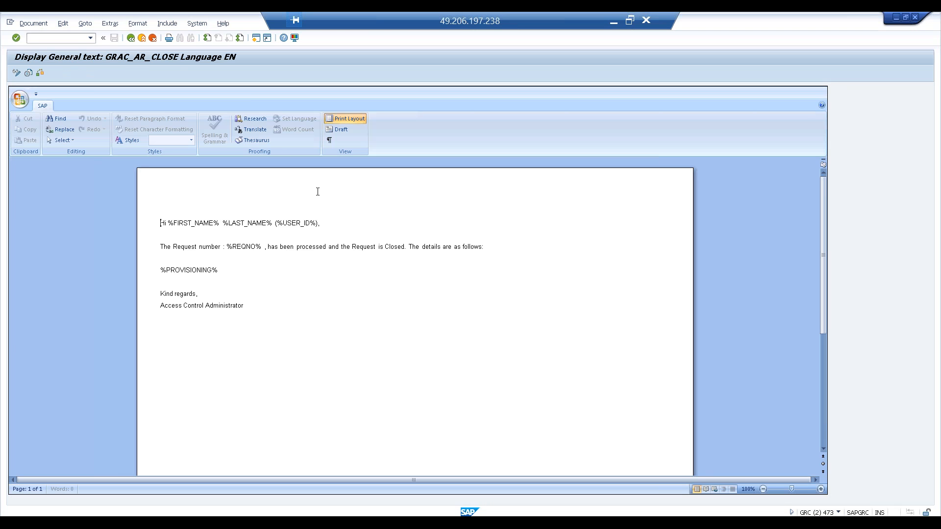
pyautogui.click(139, 39)
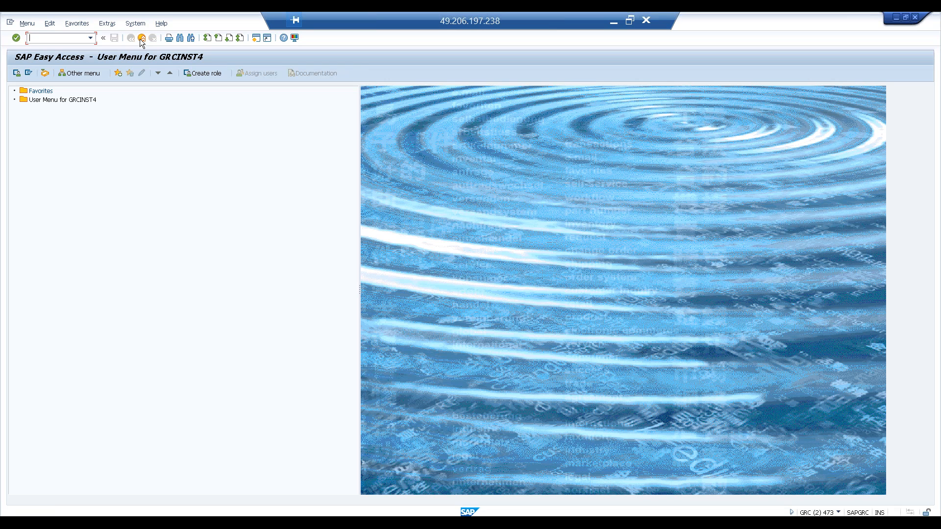
# Step: Compare with the MSMP notification templates, return to the SAP Easy Access session and open transaction SE61
pyautogui.hotkey('alt', 'Tab')
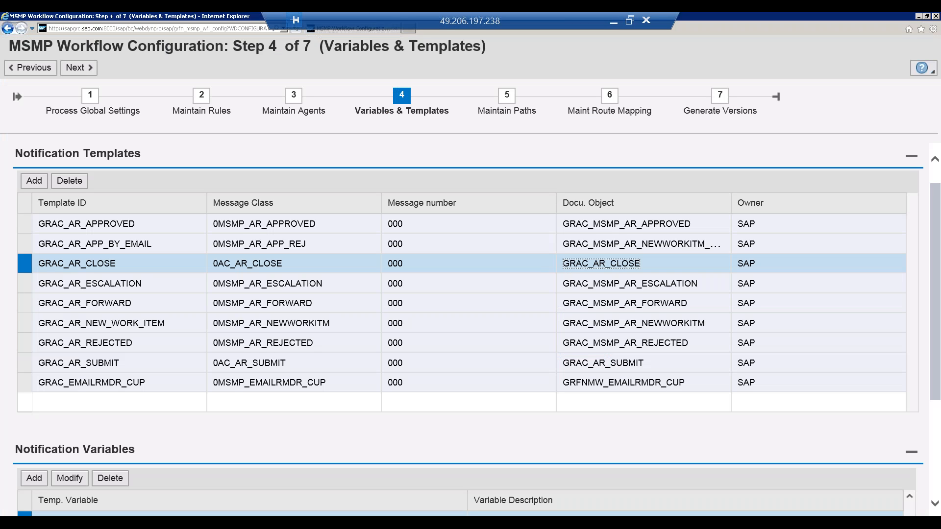
pyautogui.hotkey('alt', 'Tab')
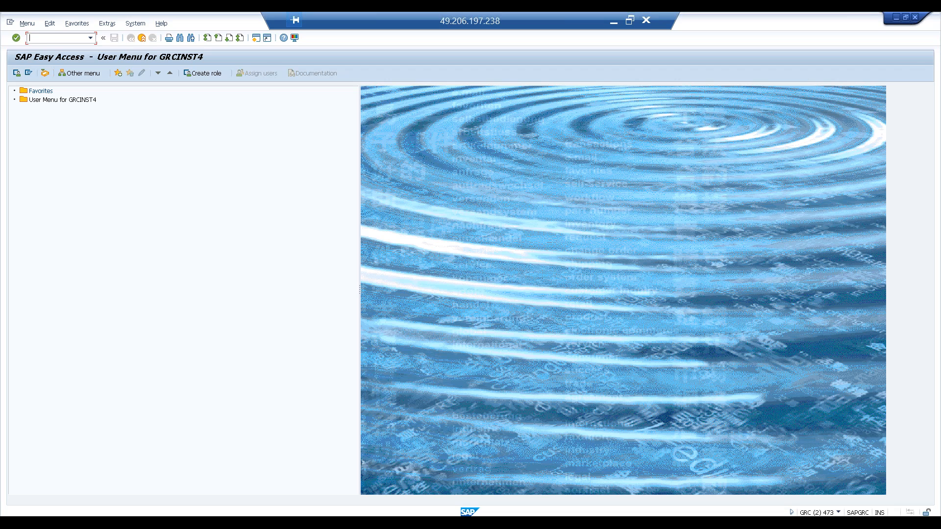
pyautogui.hotkey('alt', 'Tab')
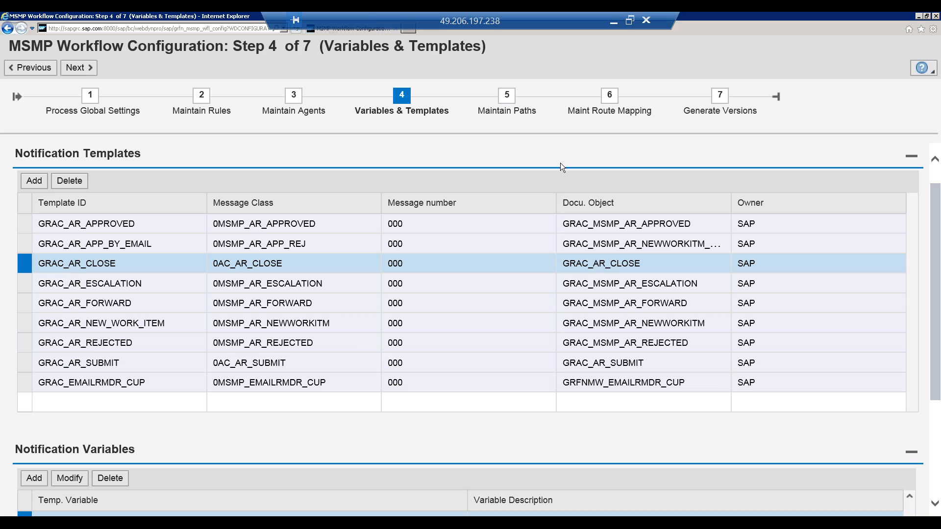
pyautogui.hotkey('alt', 'Tab')
pyautogui.hotkey('alt', 'Tab')
pyautogui.click(143, 523)
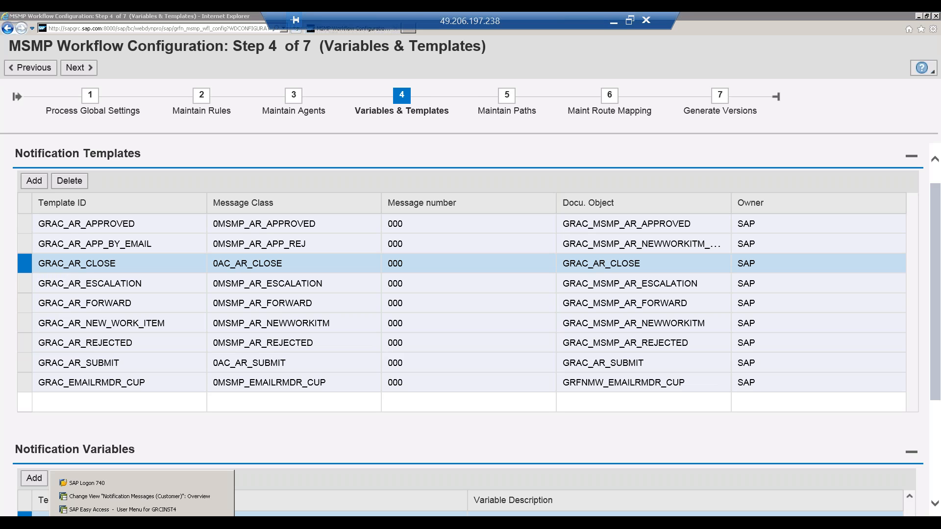
pyautogui.click(136, 511)
pyautogui.write('se61')
pyautogui.press('Return')
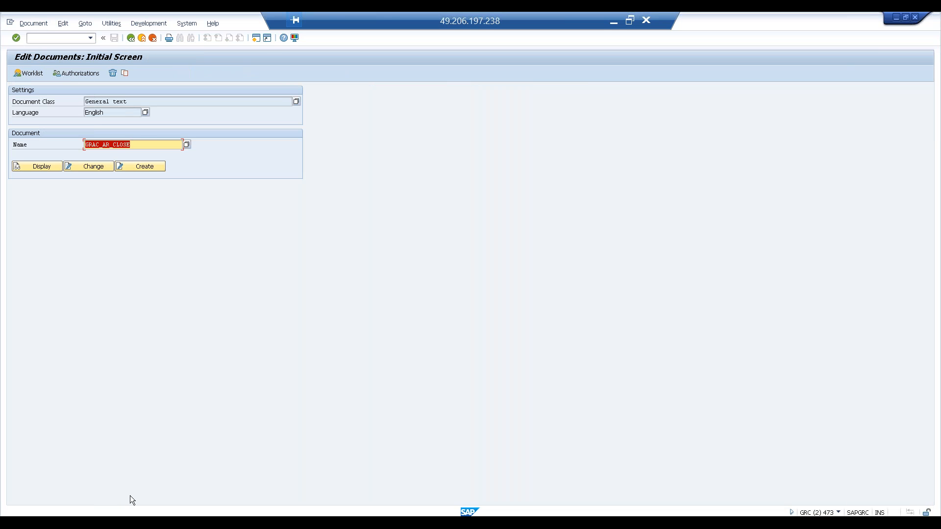
# Step: Look at the Notification Messages (Customer) overview in its SAP GUI session and return to the MSMP notification templates
pyautogui.click(132, 495)
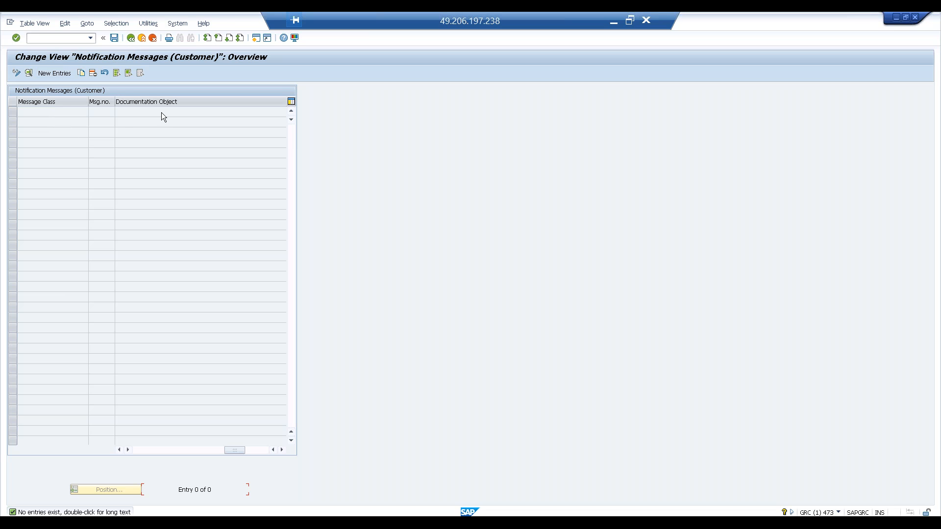
pyautogui.hotkey('alt', 'Tab')
pyautogui.hotkey('alt', 'Tab')
pyautogui.hotkey('alt', 'Tab')
pyautogui.press('Tab')
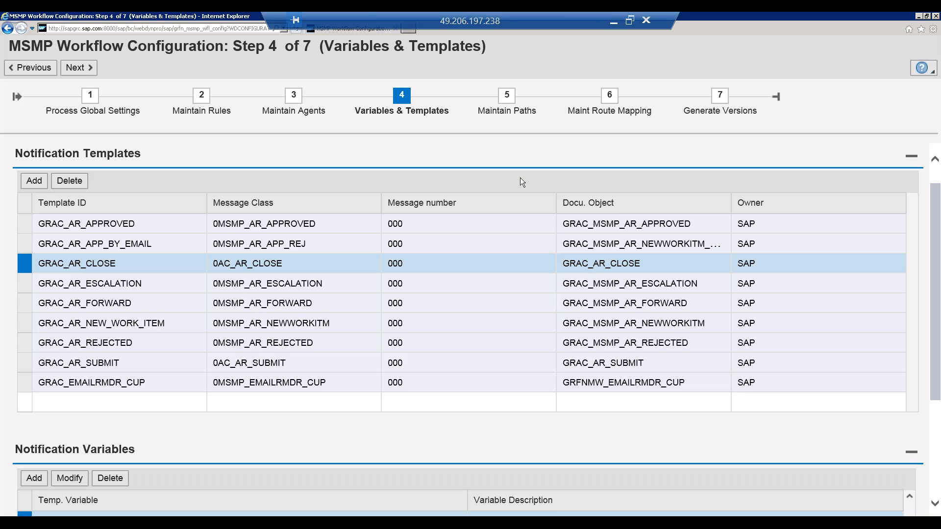
# Step: Switch to the Edit Documents session, launch the SAP NetWeaver Business Client with transaction NWBC and maximize its window
pyautogui.click(177, 522)
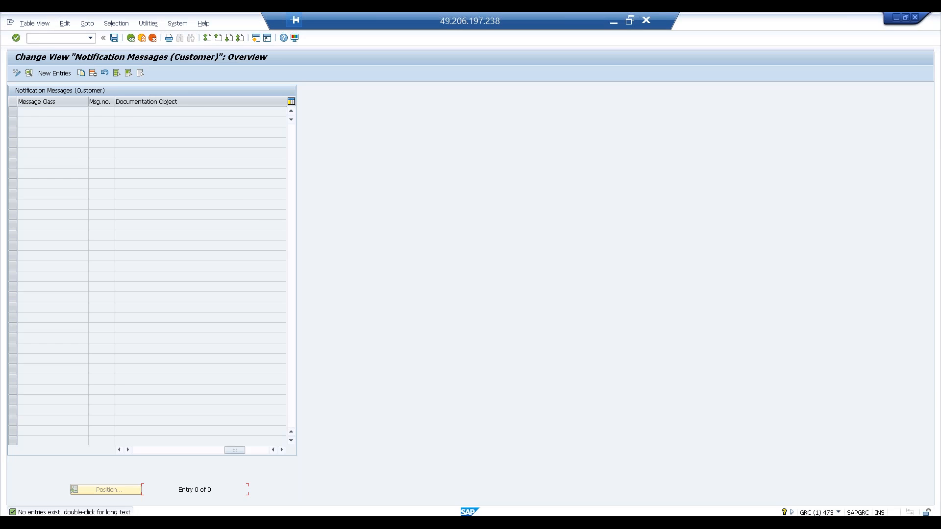
pyautogui.click(172, 522)
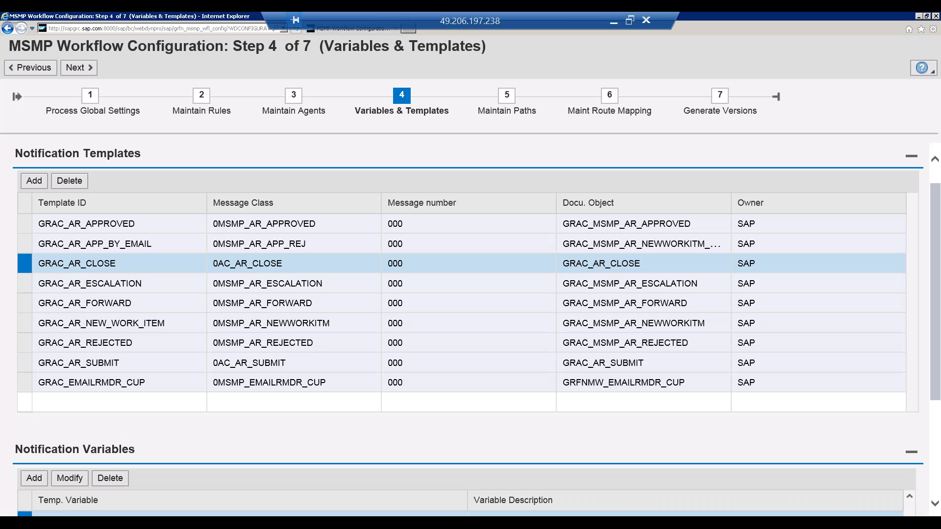
pyautogui.click(142, 522)
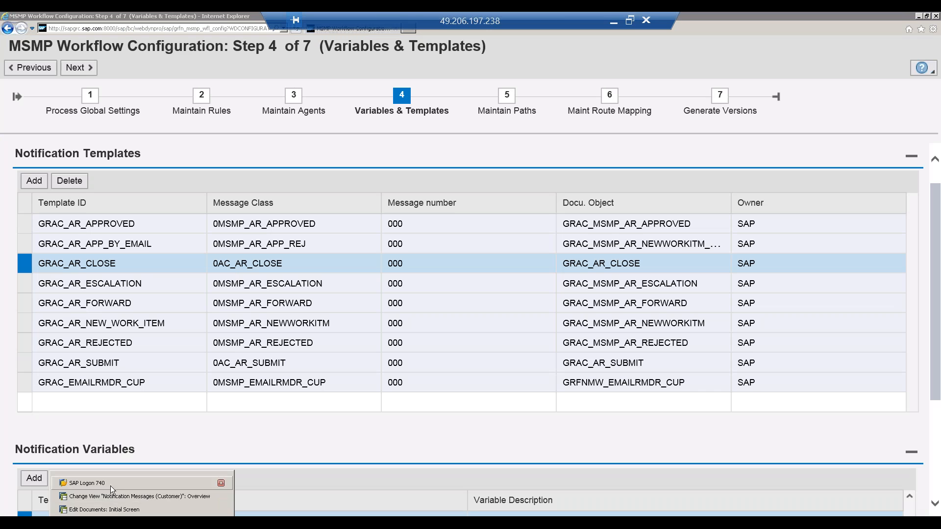
pyautogui.click(104, 509)
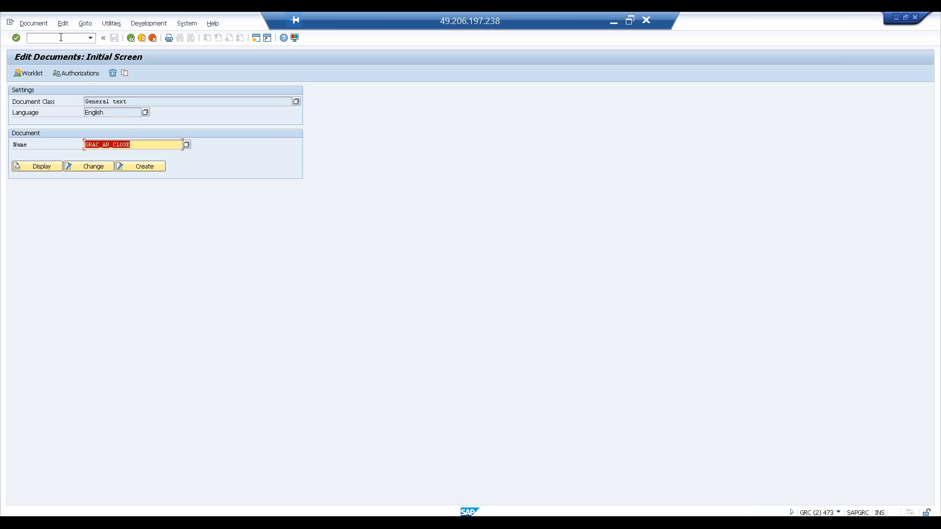
pyautogui.click(60, 37)
pyautogui.write('/nnwbc')
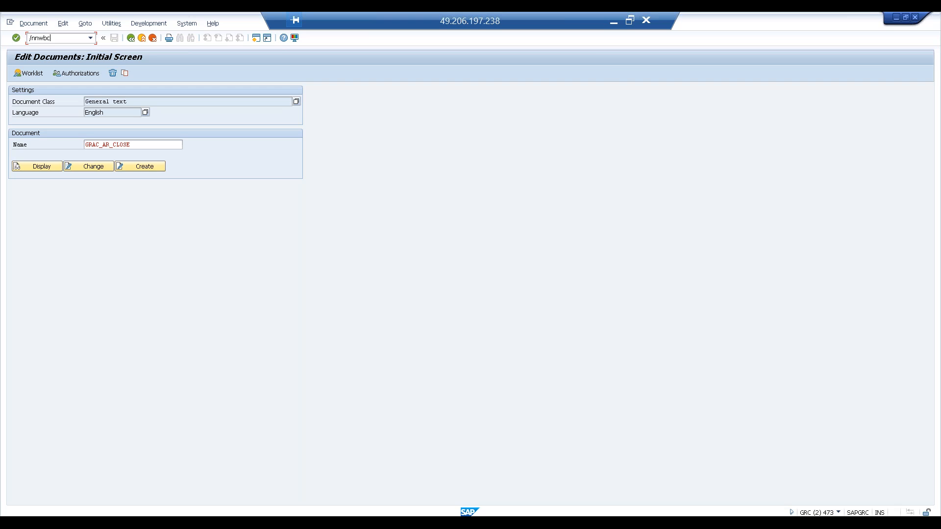
pyautogui.press('Return')
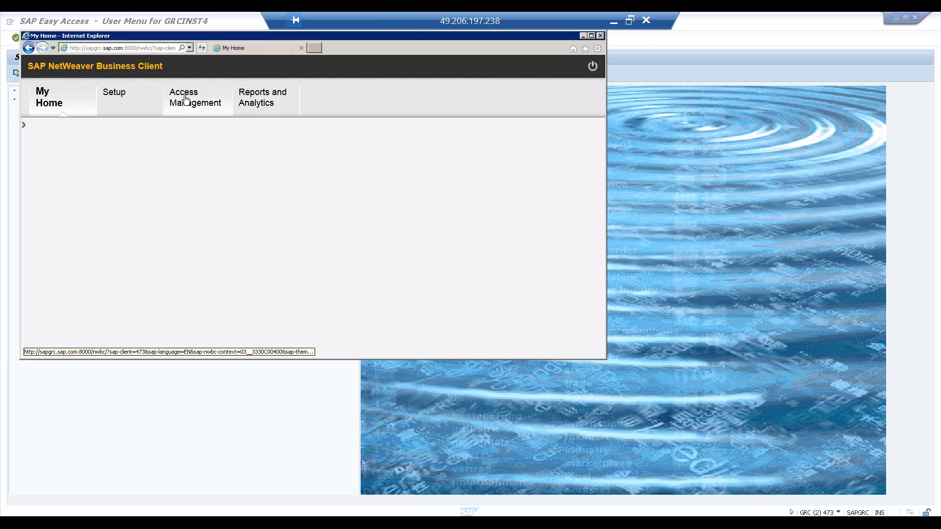
pyautogui.doubleClick(401, 35)
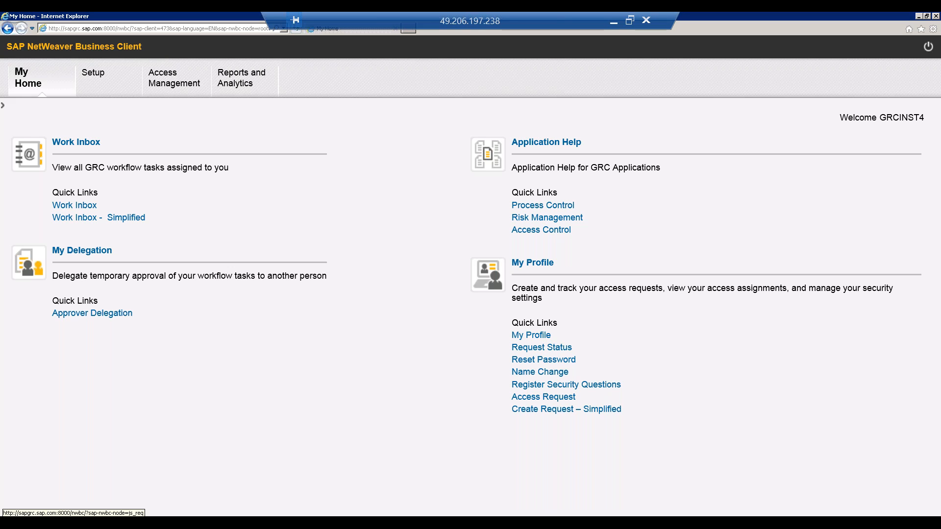
# Step: Look through the Setup and Access Management work centers and open Reports and Analytics in the NetWeaver Business Client
pyautogui.click(88, 73)
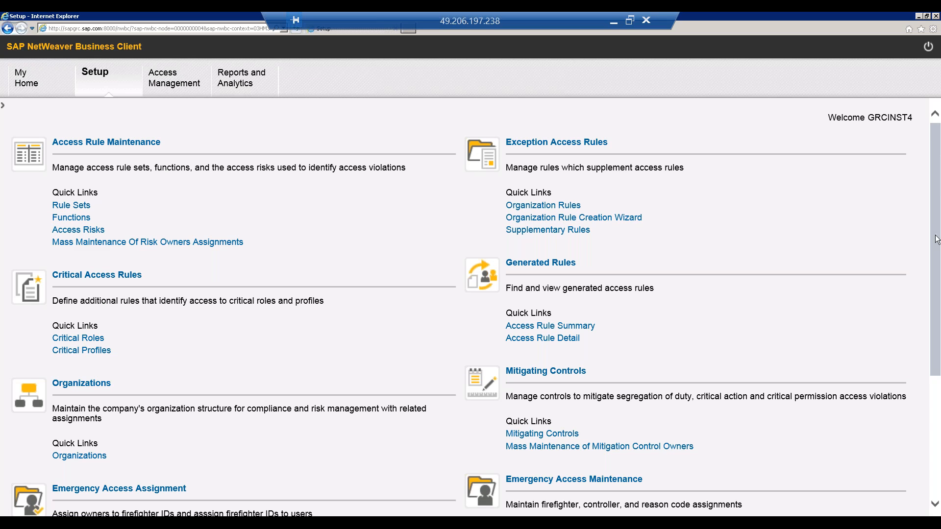
pyautogui.scroll(-1, 938, 245)
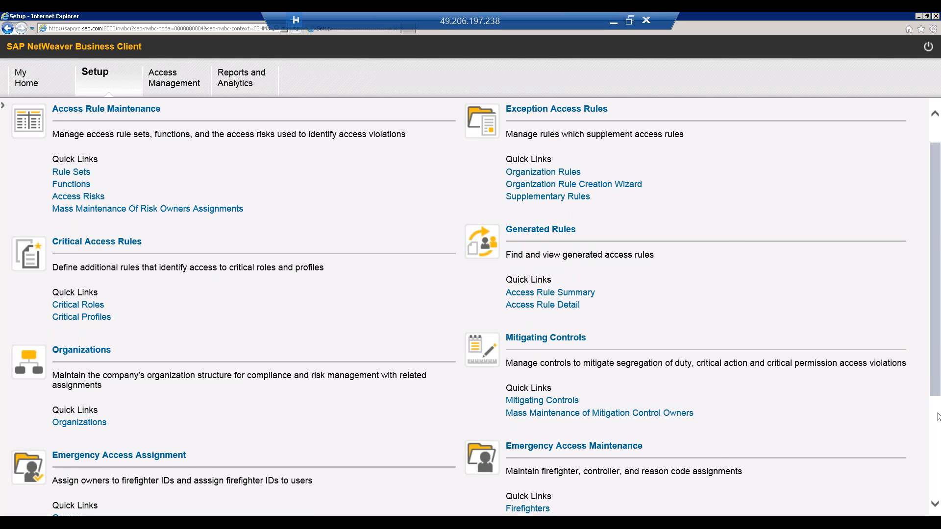
pyautogui.scroll(-5, 937, 417)
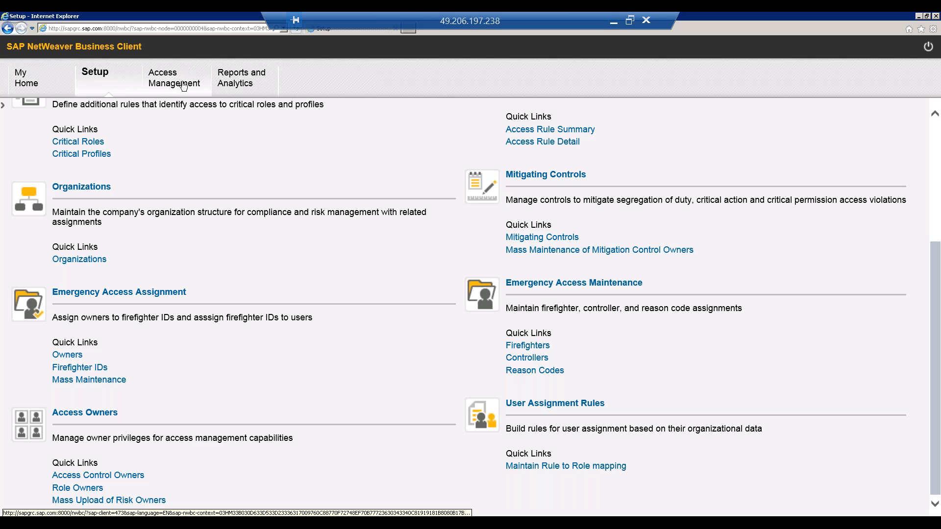
pyautogui.click(166, 90)
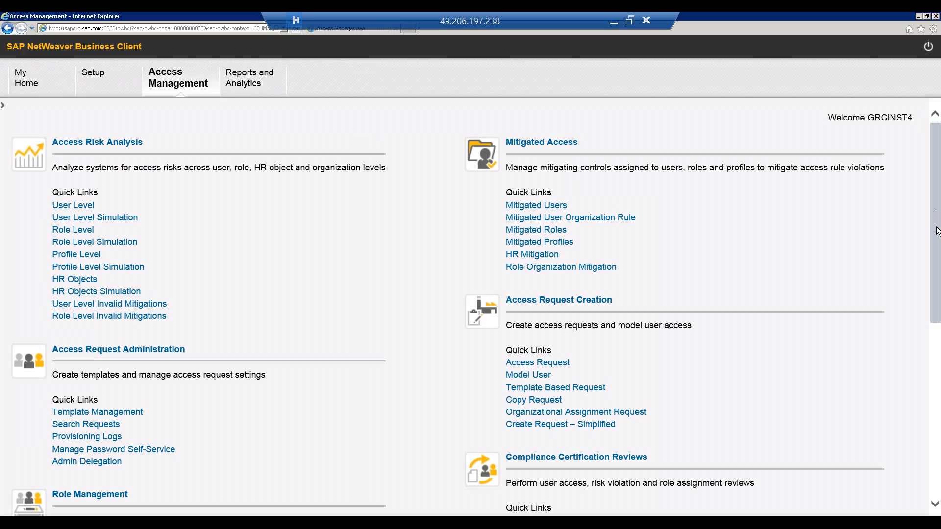
pyautogui.scroll(-2, 937, 235)
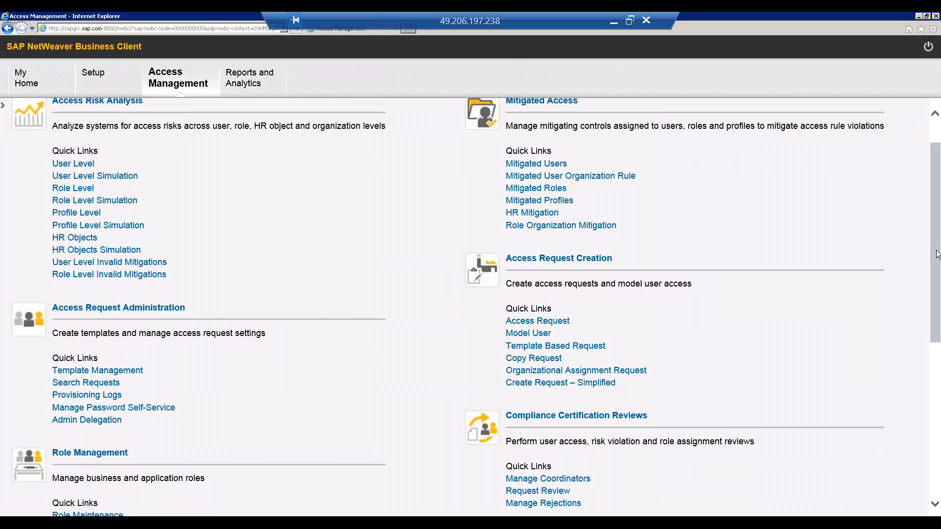
pyautogui.moveTo(936, 288); pyautogui.dragTo(922, 426)
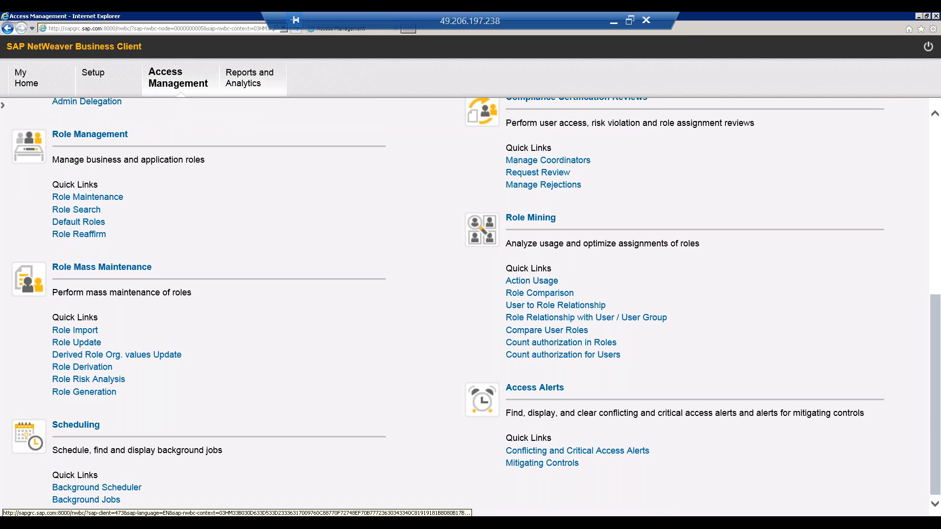
pyautogui.click(251, 76)
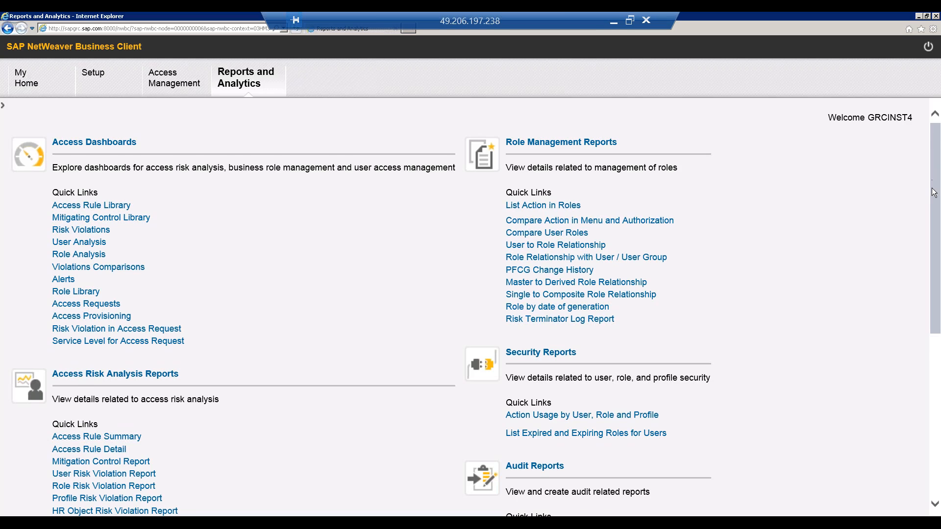
# Step: Look through the Reports and Analytics work center's report groups, return via Access Management and open the Setup work center
pyautogui.scroll(-5, 933, 193)
pyautogui.moveTo(936, 271); pyautogui.dragTo(935, 308)
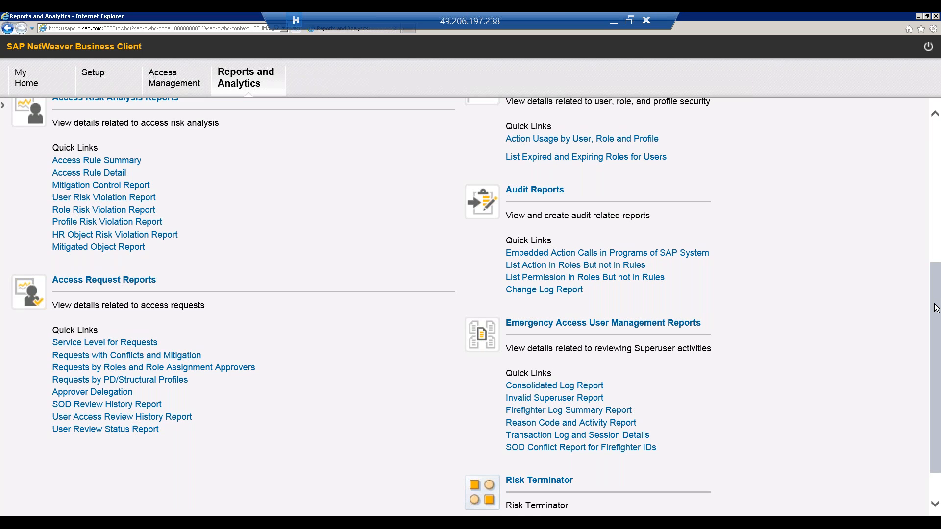
pyautogui.moveTo(936, 308); pyautogui.dragTo(933, 145)
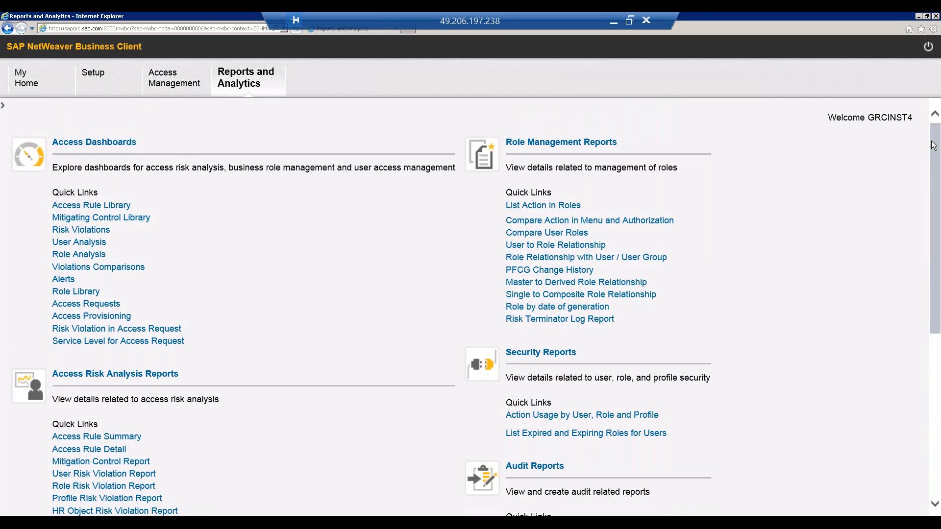
pyautogui.click(176, 78)
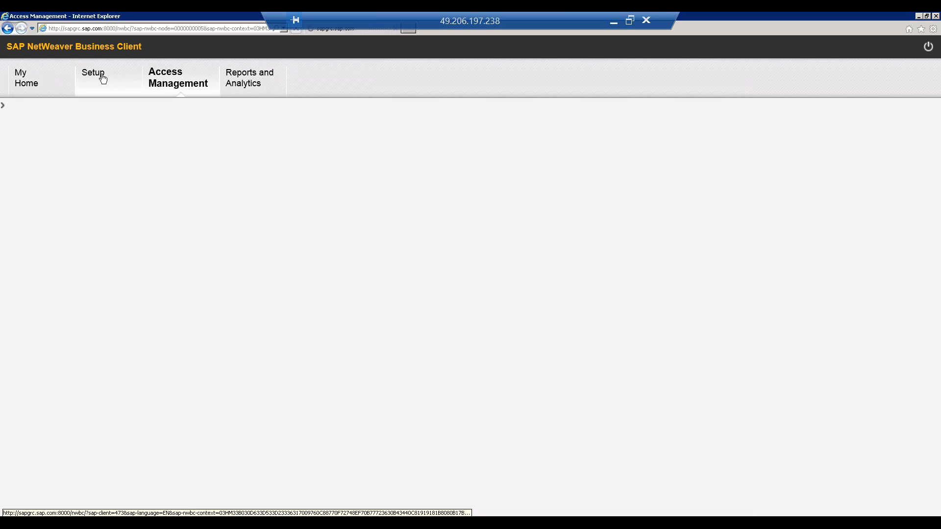
pyautogui.click(103, 78)
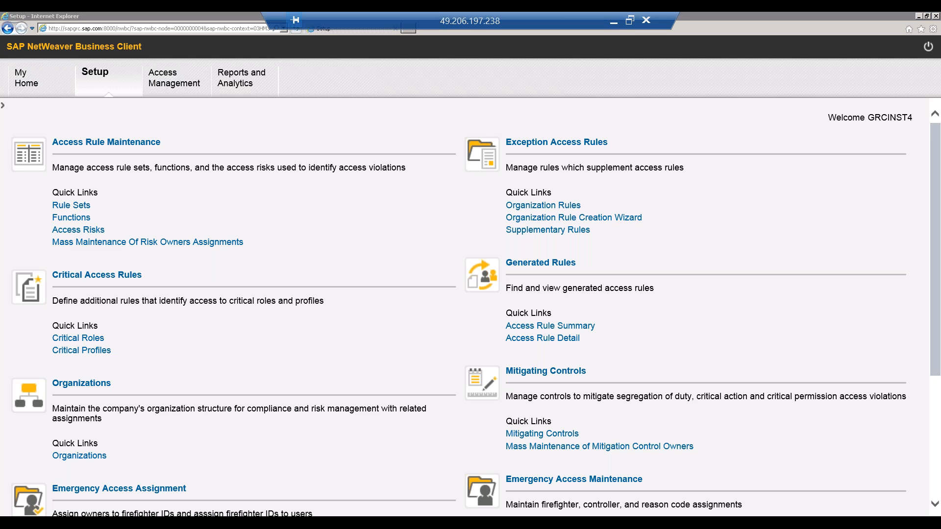
# Step: Switch to the Notification Messages (Customer) session in SAP GUI and go back to the Display IMG structure
pyautogui.click(129, 510)
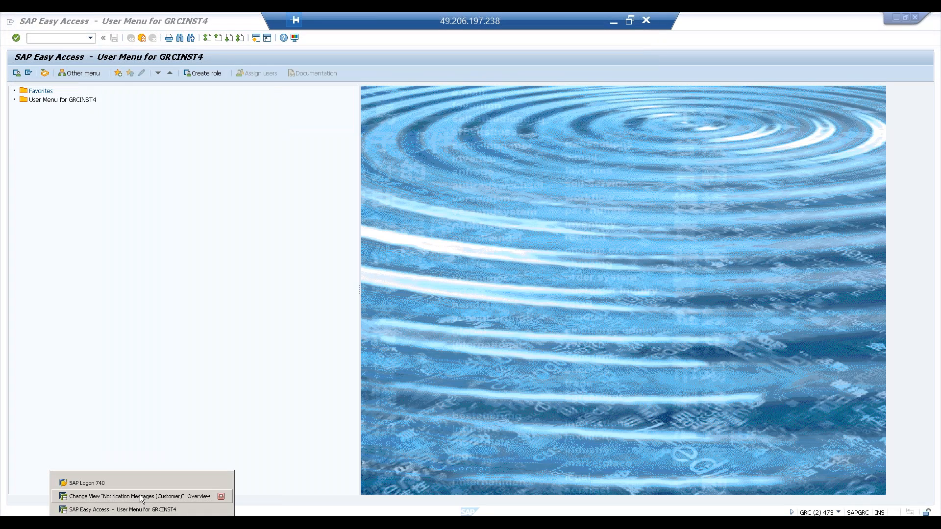
pyautogui.click(130, 496)
pyautogui.click(131, 38)
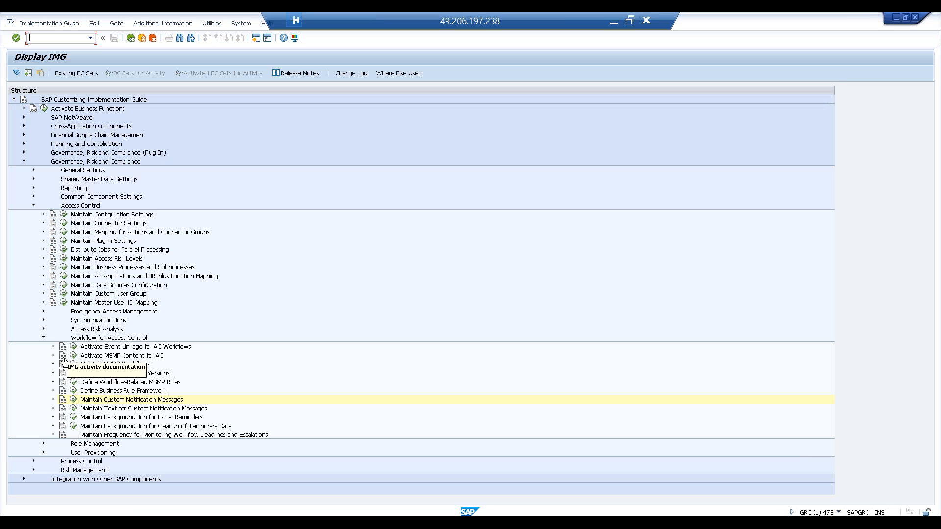
# Step: Collapse Workflow for Access Control, expand User Provisioning in the IMG and open Maintain Provisioning Settings
pyautogui.click(44, 337)
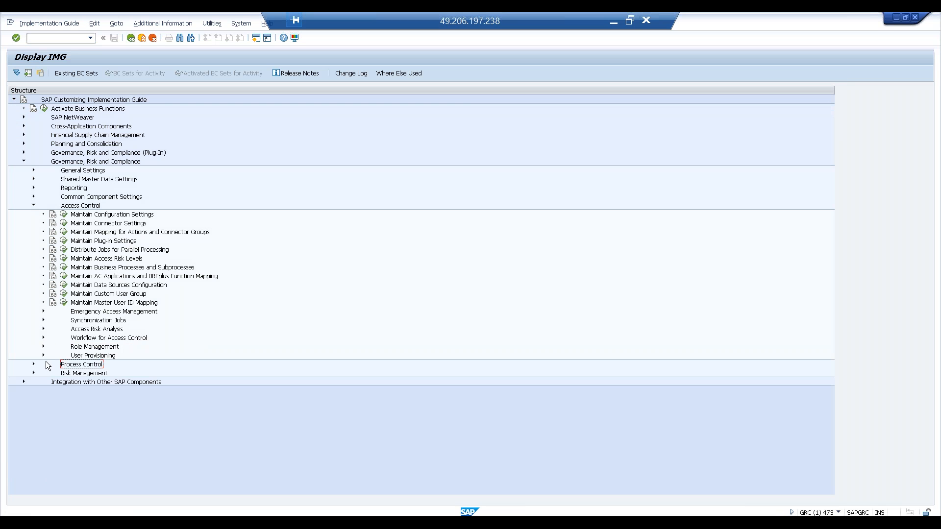
pyautogui.click(44, 354)
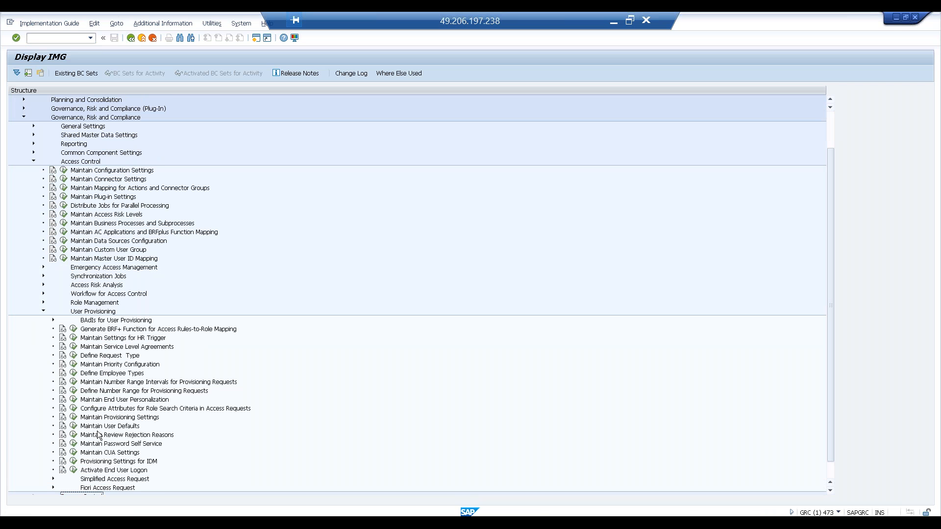
pyautogui.click(73, 417)
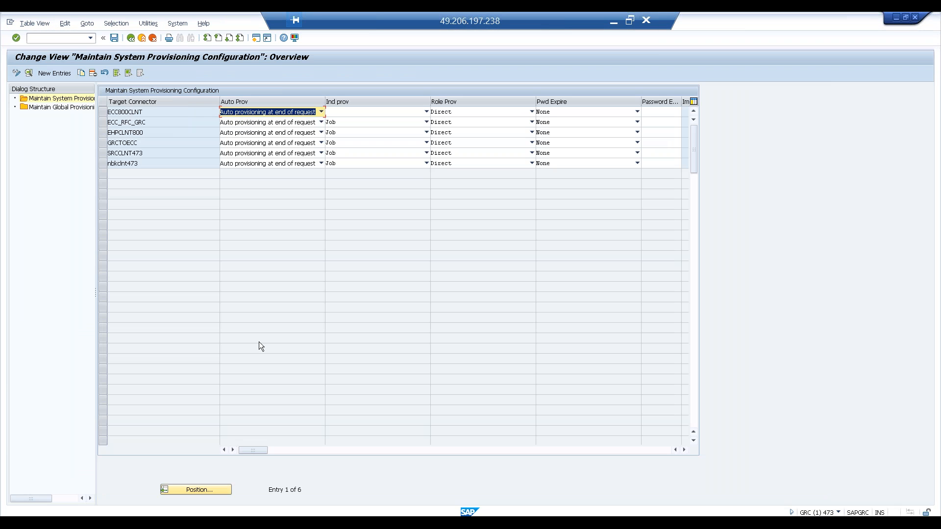
# Step: In the global provisioning configuration, enable the Account Validation check and select Auto provisioning at end of request
pyautogui.doubleClick(73, 108)
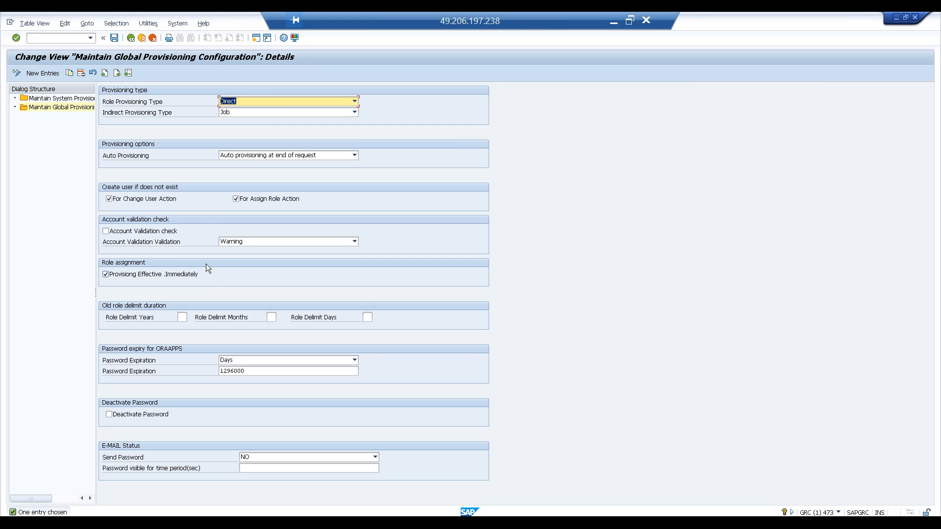
pyautogui.click(148, 235)
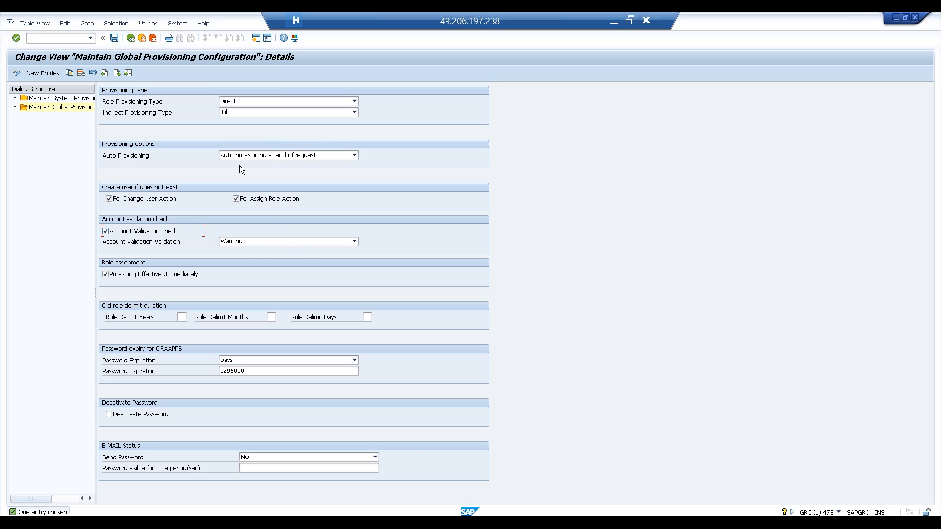
pyautogui.click(266, 157)
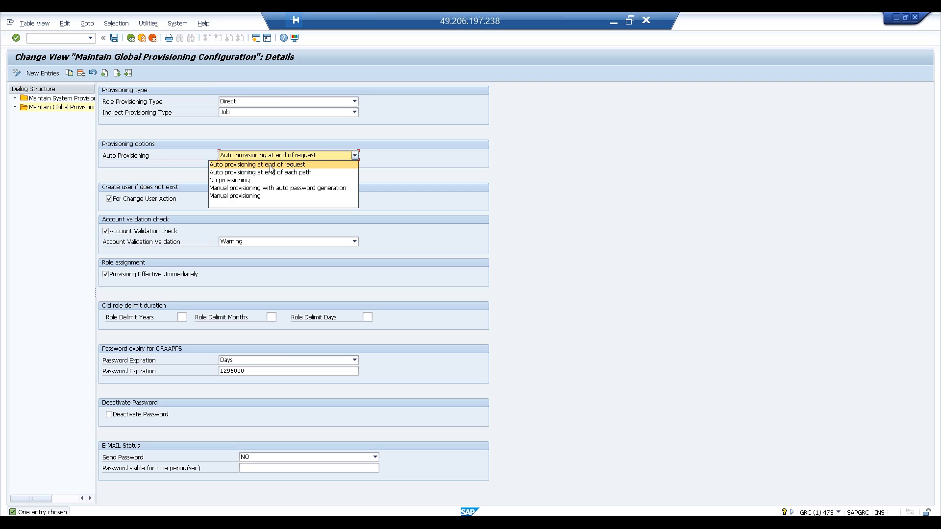
pyautogui.click(272, 164)
# Step: Leave the provisioning configuration for the Display IMG structure and save the changed data
pyautogui.click(130, 38)
pyautogui.click(131, 39)
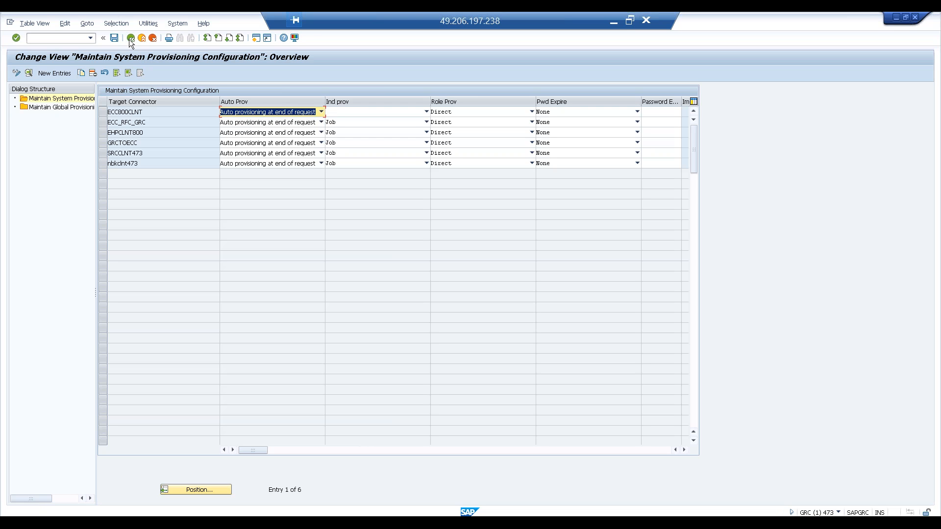
pyautogui.click(130, 38)
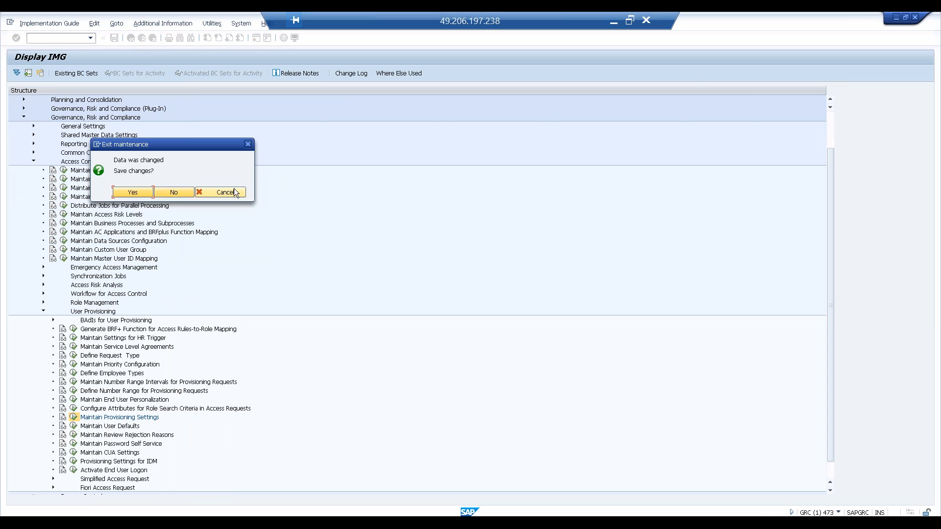
pyautogui.click(233, 194)
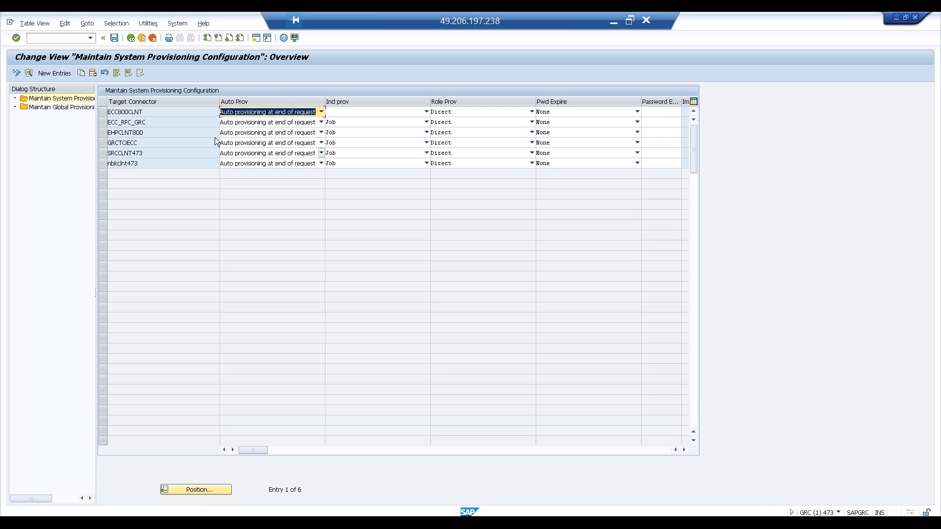
pyautogui.click(132, 38)
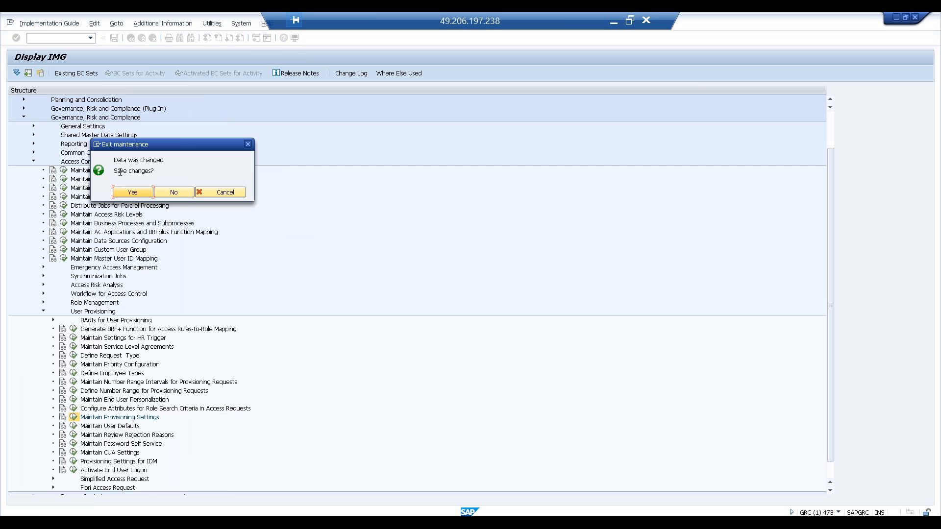
pyautogui.click(130, 192)
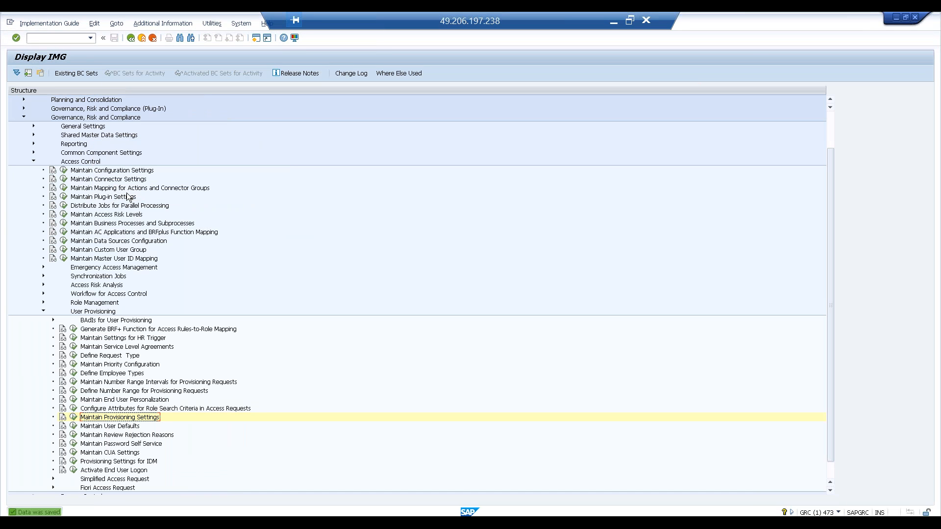
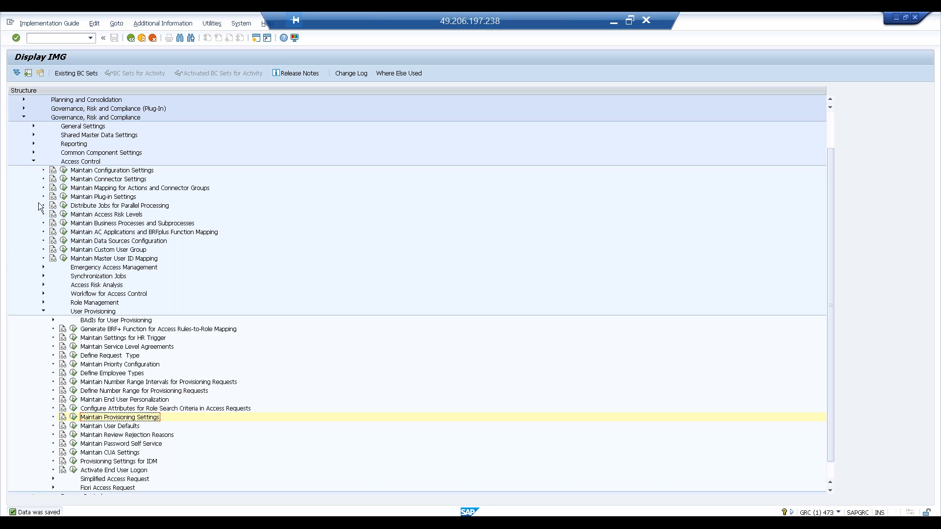
# Step: Open Paint, maximize its window and enlarge the blank canvas to 1903 × 970 px
pyautogui.press('super')
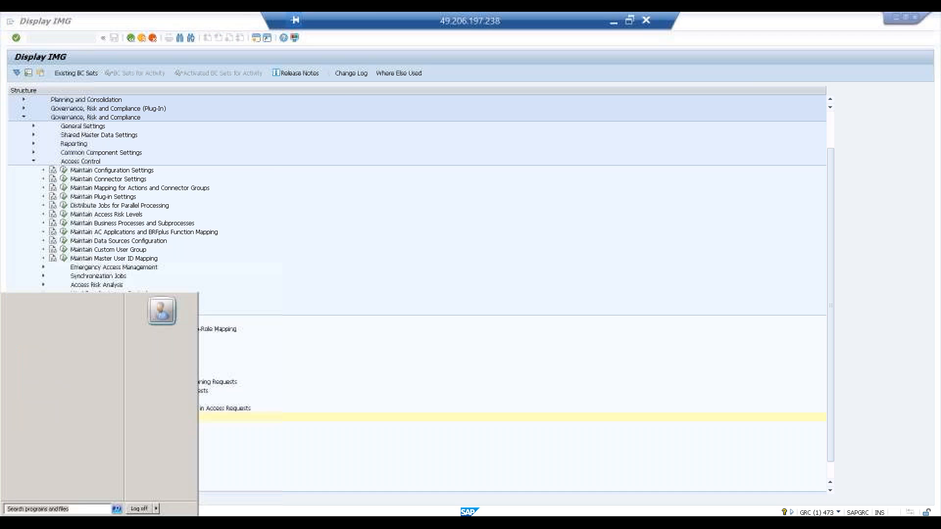
pyautogui.click(33, 364)
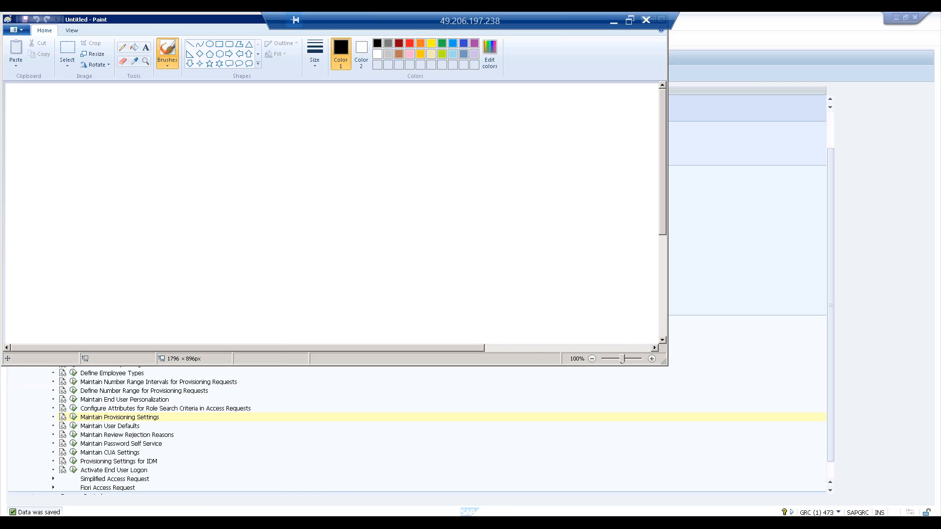
pyautogui.doubleClick(219, 16)
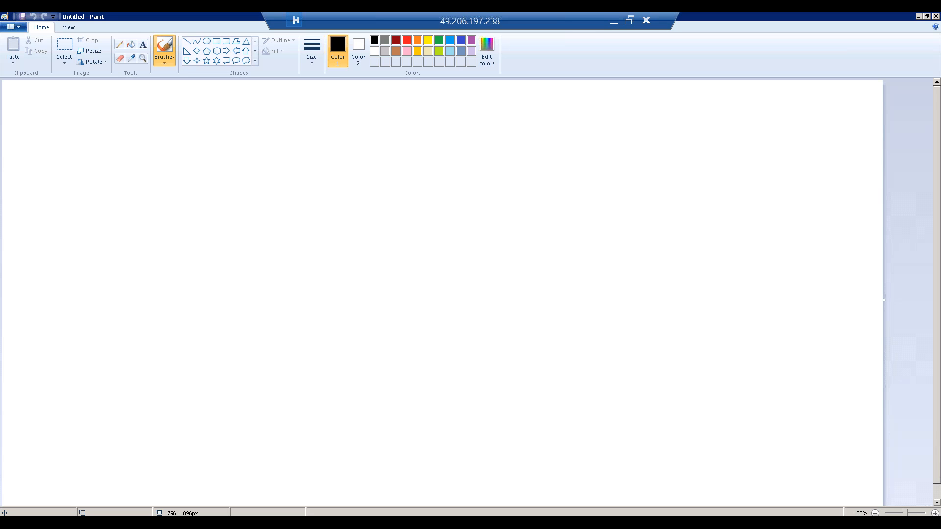
pyautogui.click(936, 492)
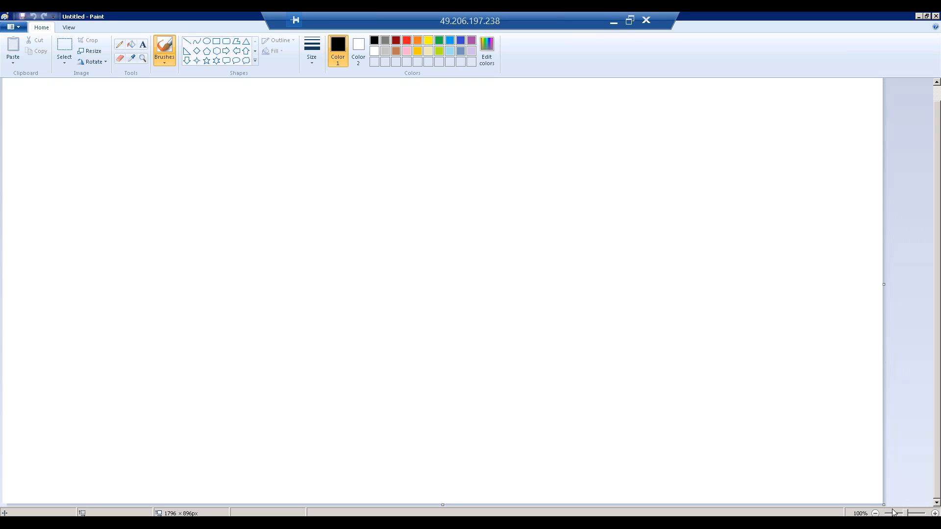
pyautogui.moveTo(884, 503); pyautogui.dragTo(935, 507)
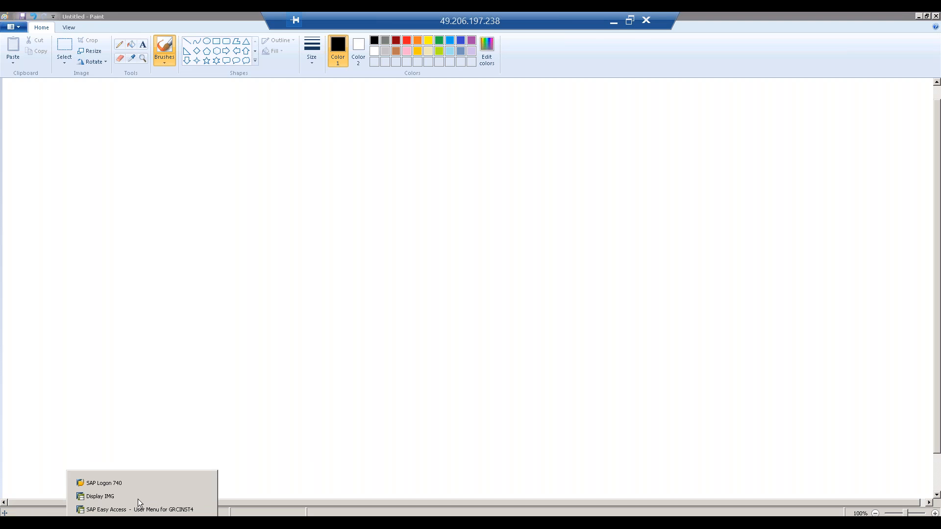
# Step: From SAP Logon, open the ECC connection and log on to client 800 with user grcinst4 and the account password
pyautogui.click(137, 480)
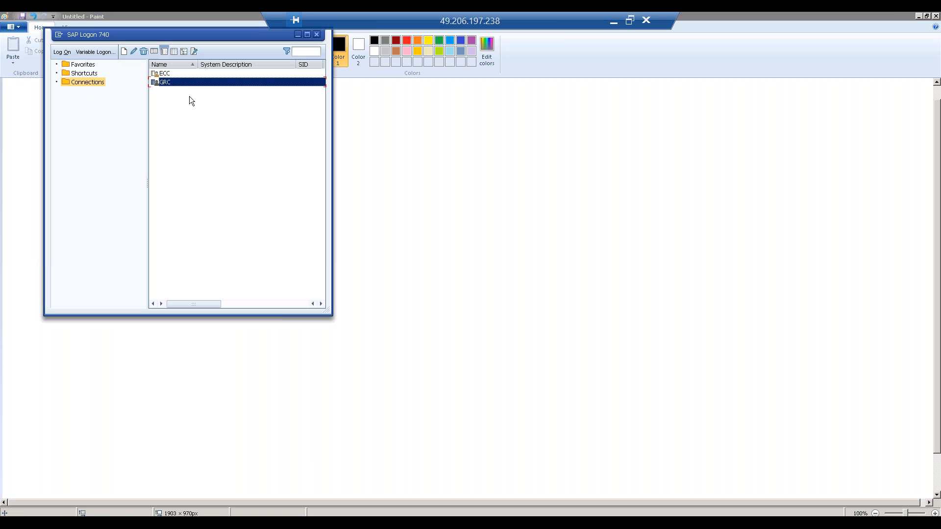
pyautogui.click(191, 74)
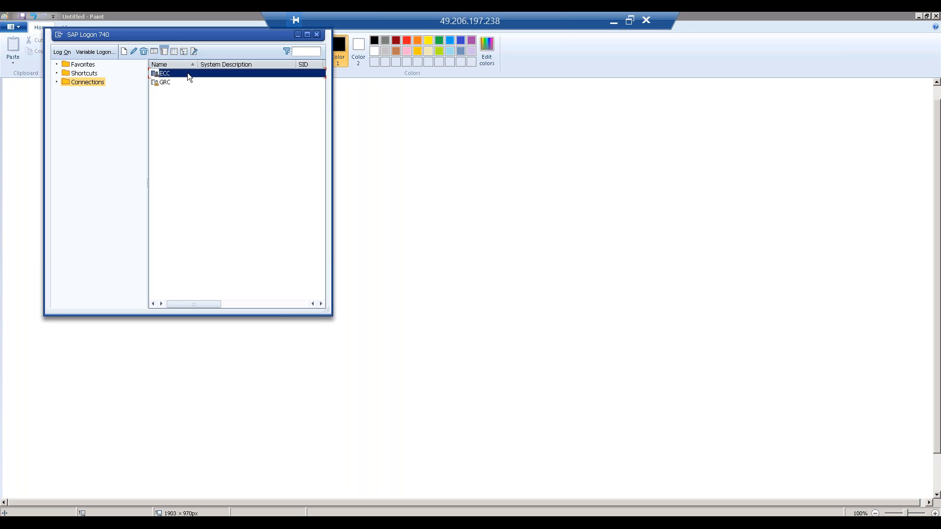
pyautogui.doubleClick(219, 74)
pyautogui.write('grcinst4')
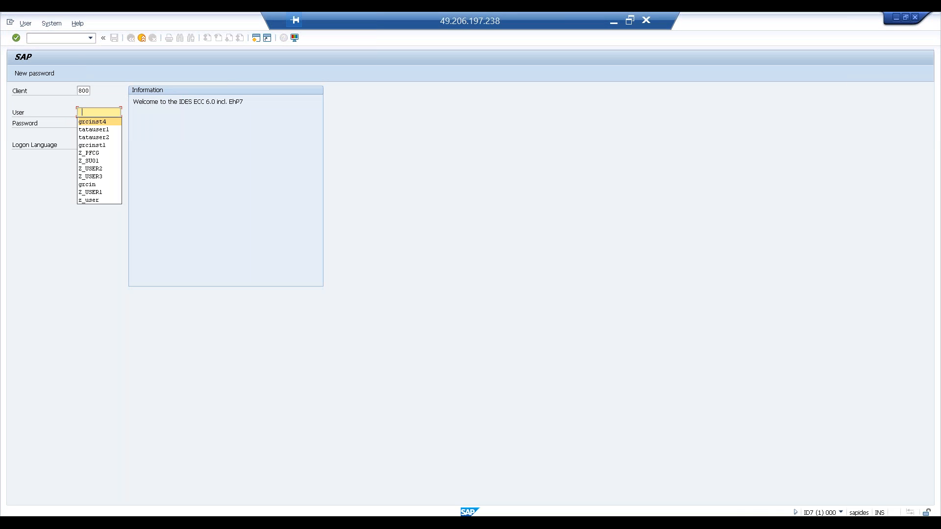
pyautogui.press('Tab')
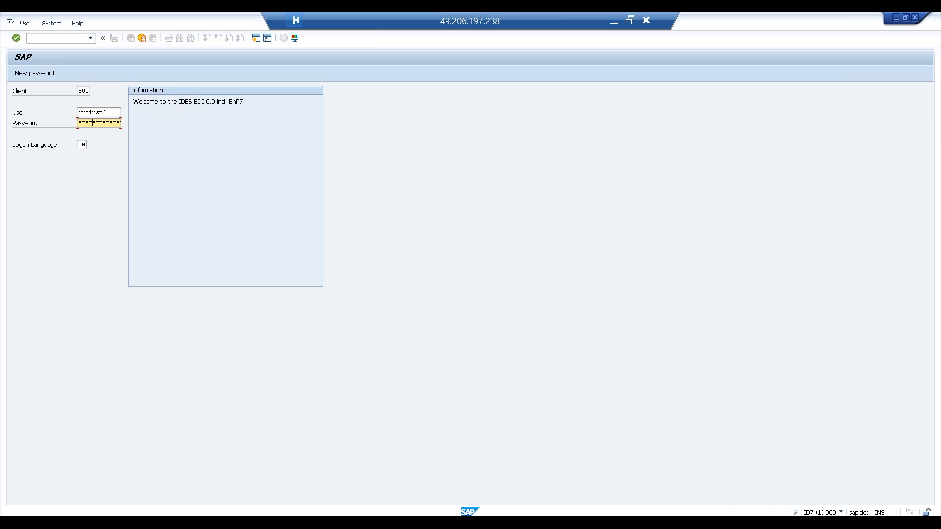
pyautogui.press('Return')
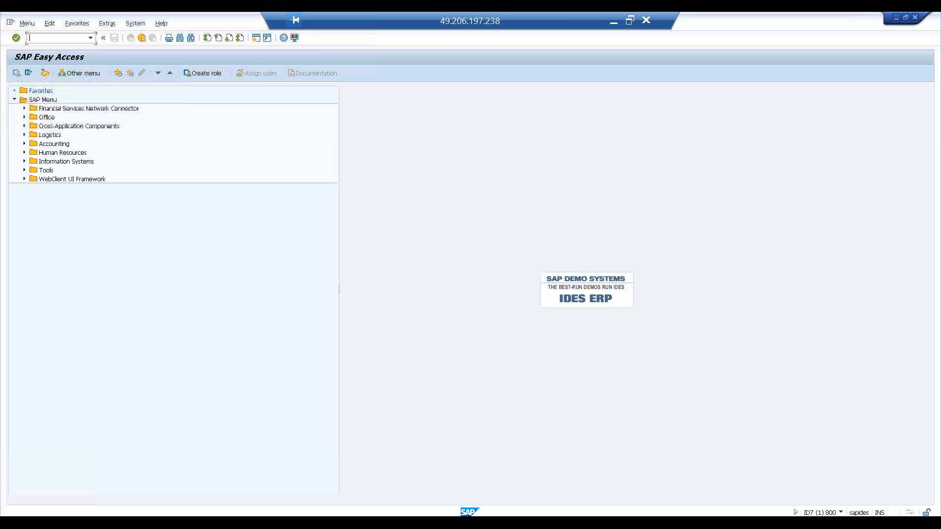
# Step: Open the System Trace transaction, check the trace status and switch the trace off
pyautogui.write('st')
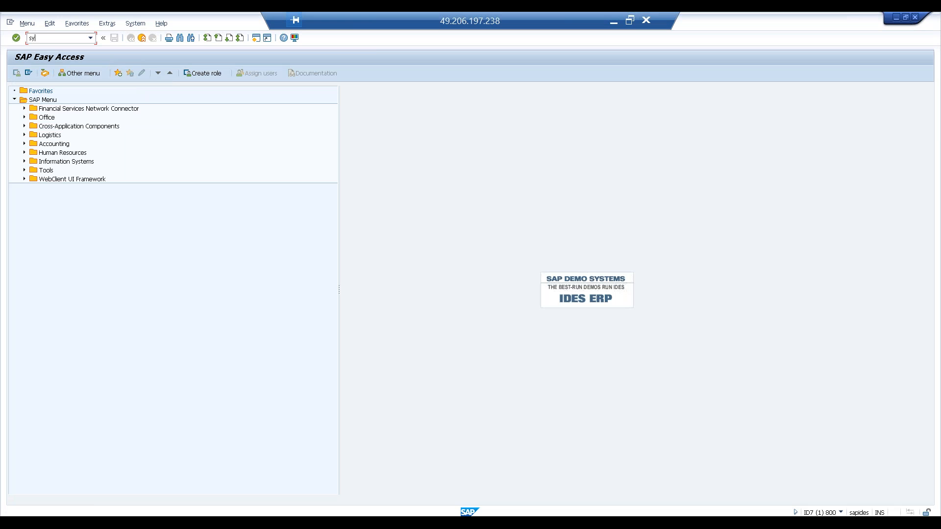
pyautogui.write('05')
pyautogui.press('Return')
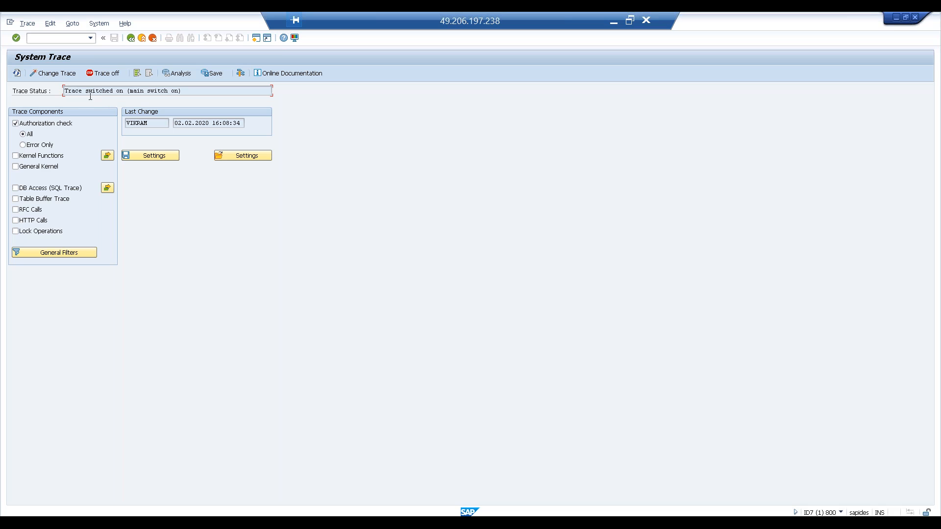
pyautogui.moveTo(65, 90); pyautogui.dragTo(183, 90)
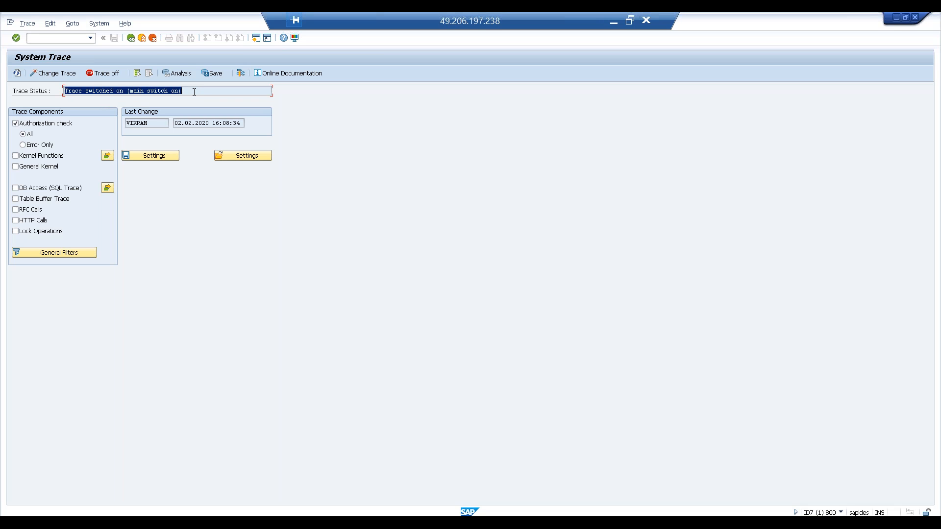
pyautogui.click(194, 92)
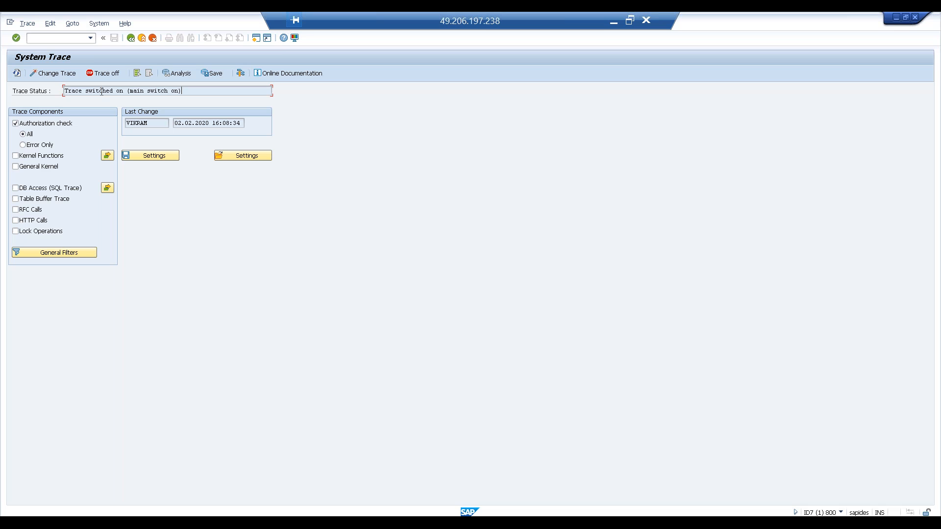
pyautogui.click(103, 75)
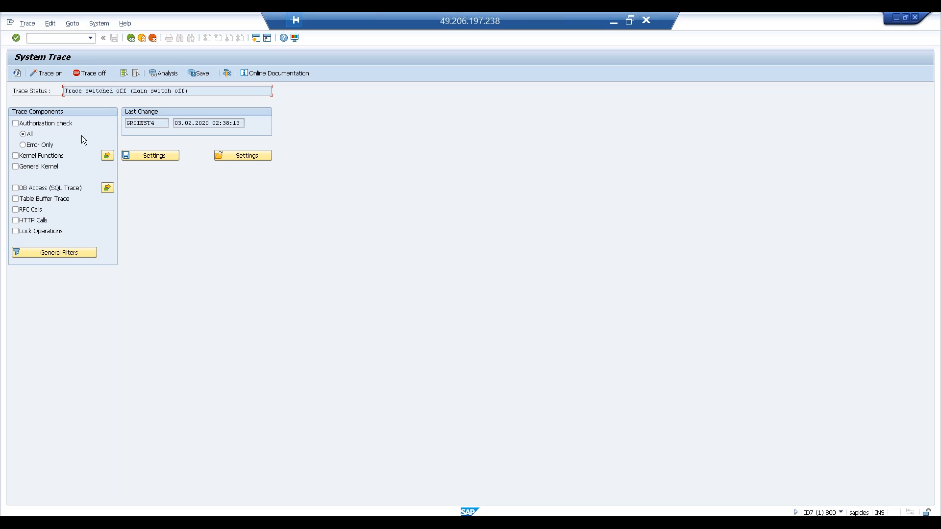
# Step: Open a new session, display the server list with transaction SM51 and return to SAP Easy Access
pyautogui.click(257, 40)
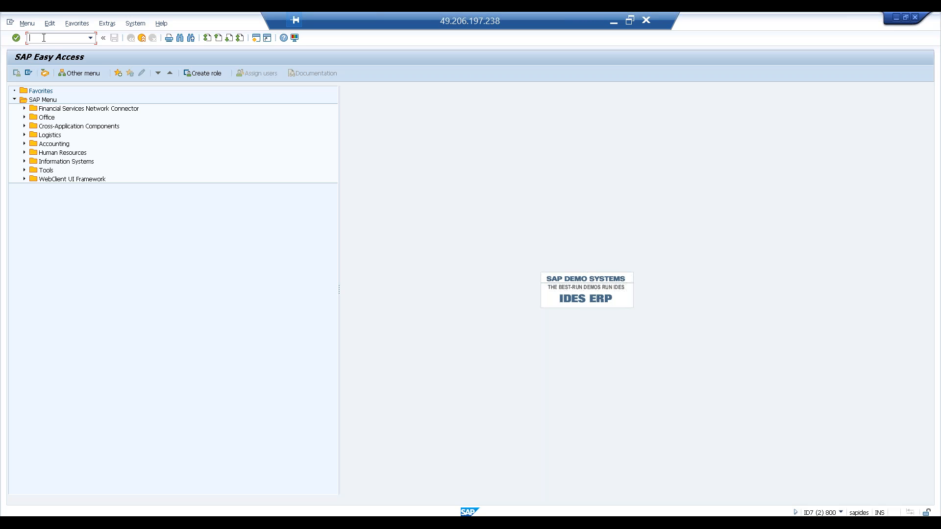
pyautogui.write('m51')
pyautogui.press('Return')
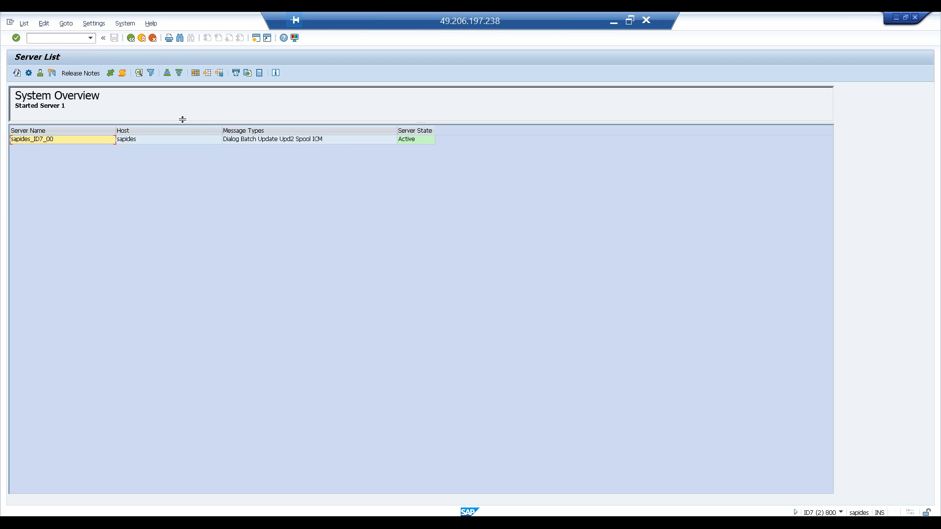
pyautogui.click(131, 39)
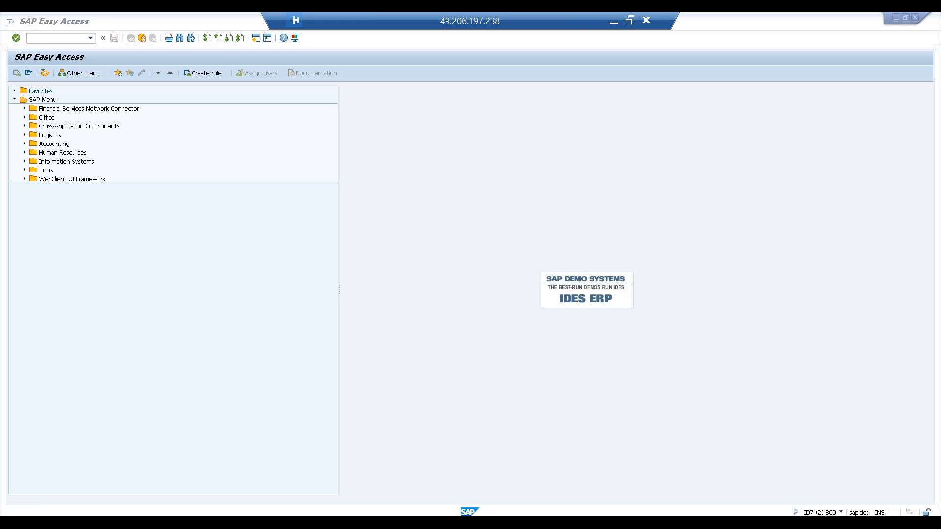
# Step: In the System Trace session, switch on an Authorization check trace filtered to user grcinst4, saving its settings
pyautogui.click(142, 523)
pyautogui.click(134, 496)
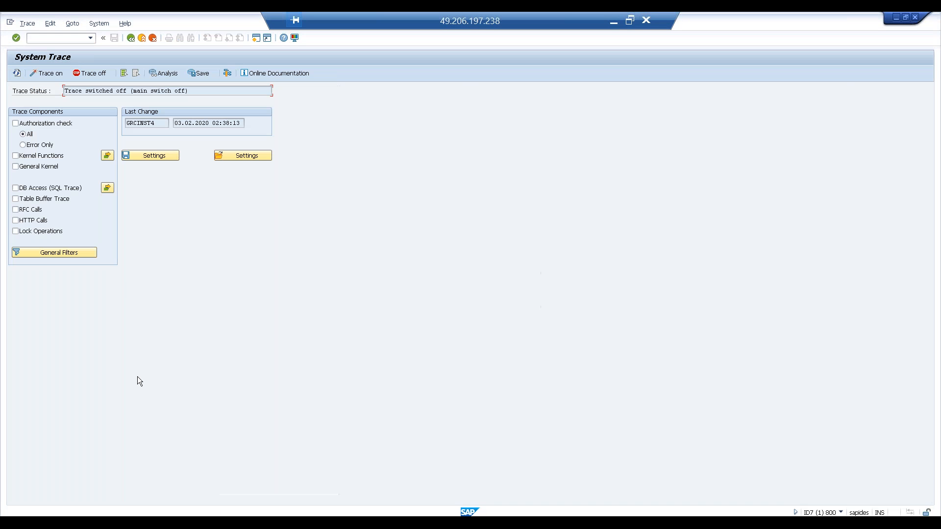
pyautogui.click(16, 123)
pyautogui.click(77, 253)
pyautogui.click(272, 138)
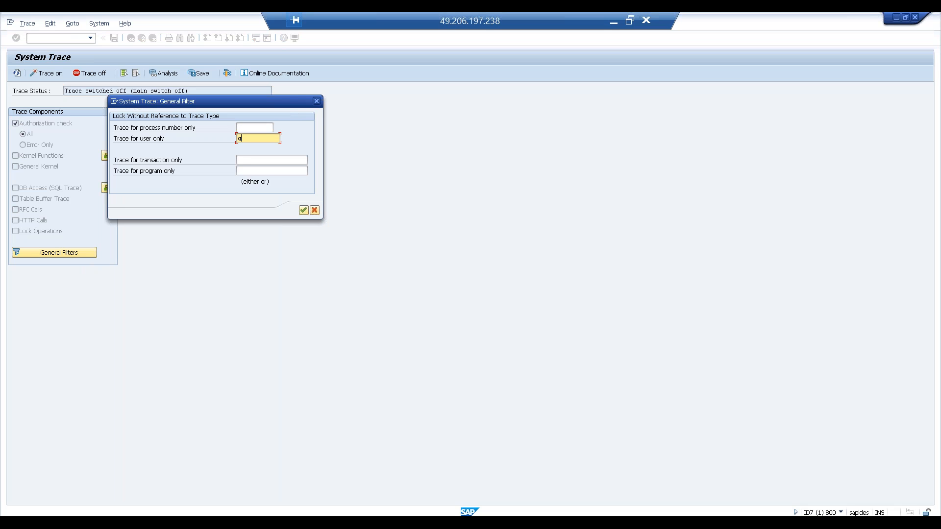
pyautogui.write('grc')
pyautogui.moveTo(242, 101); pyautogui.dragTo(289, 179)
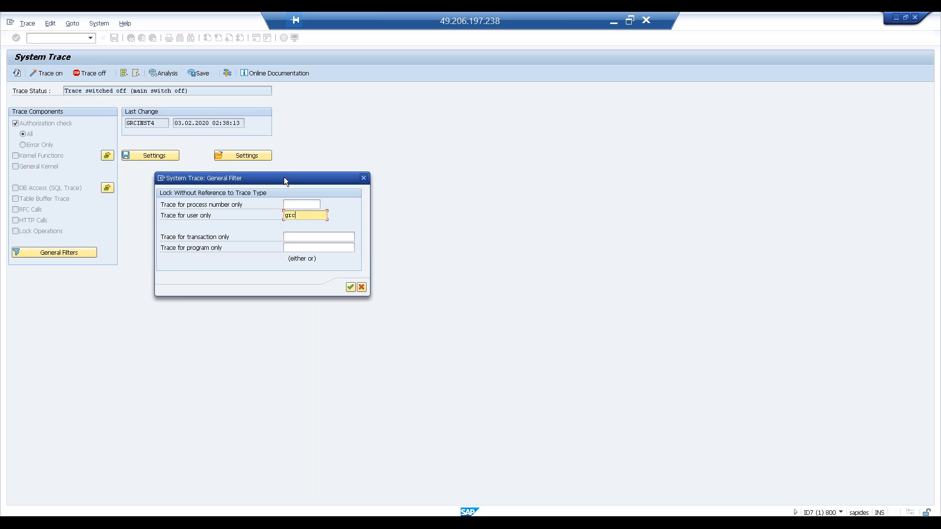
pyautogui.write('inst4')
pyautogui.click(351, 286)
pyautogui.click(143, 156)
pyautogui.click(50, 74)
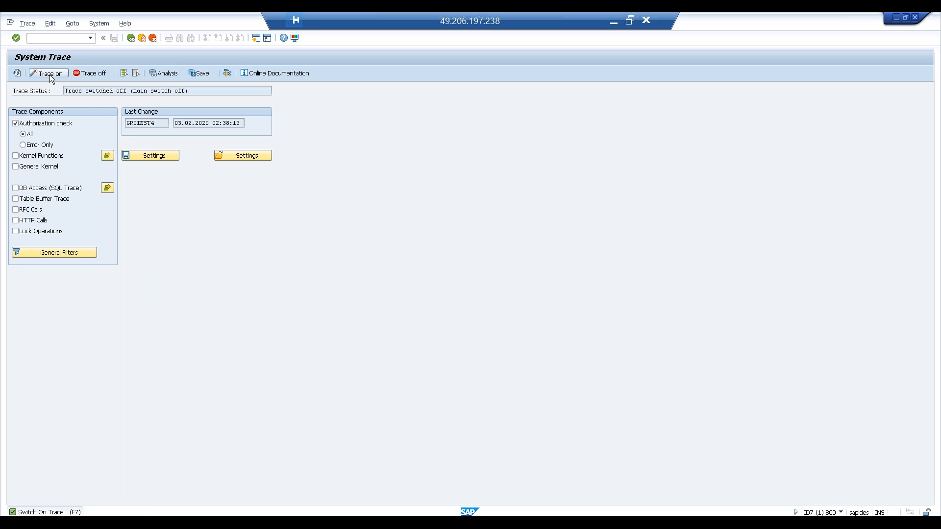
# Step: Open transaction SU01 in a new session and try to display user TEST3
pyautogui.click(257, 37)
pyautogui.write('su01')
pyautogui.press('Return')
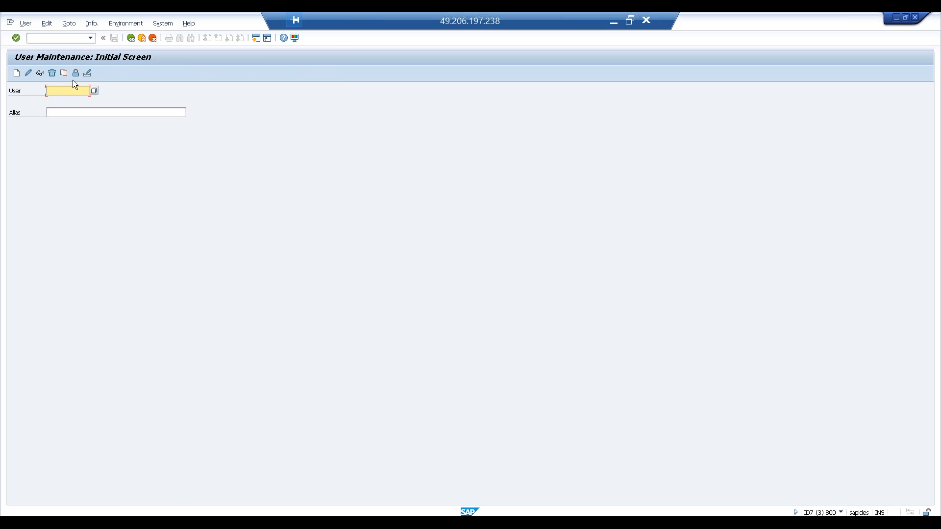
pyautogui.click(70, 89)
pyautogui.click(69, 100)
pyautogui.click(41, 72)
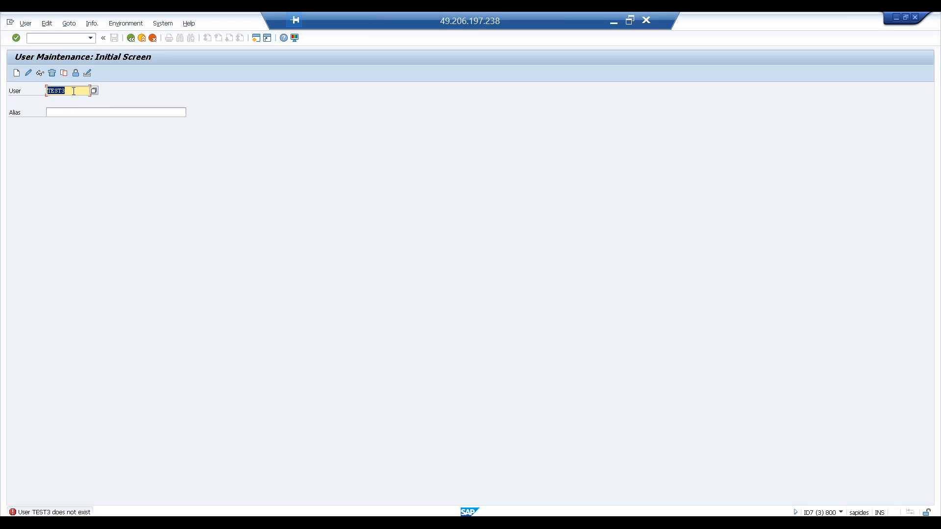
# Step: Return to the System Trace, switch the trace off and run the analysis for user GRCINST4
pyautogui.hotkey('alt', 'Tab')
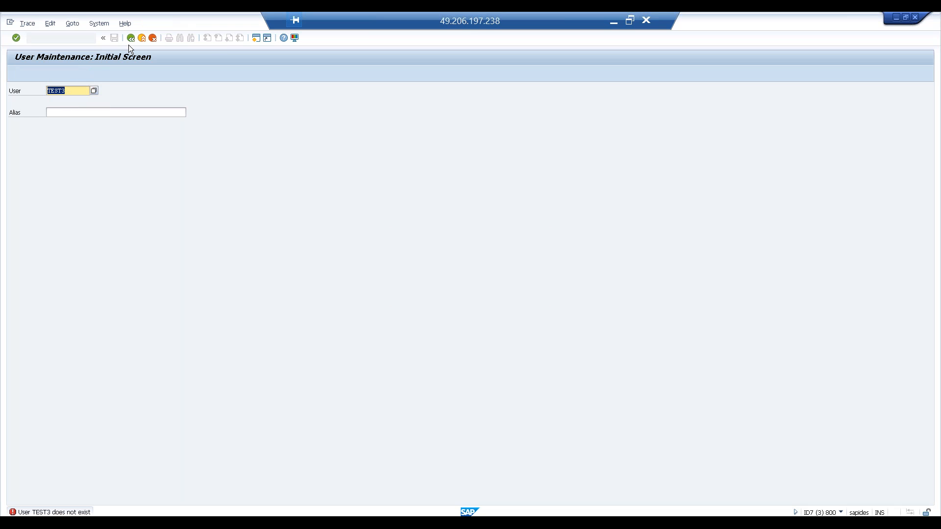
pyautogui.click(102, 75)
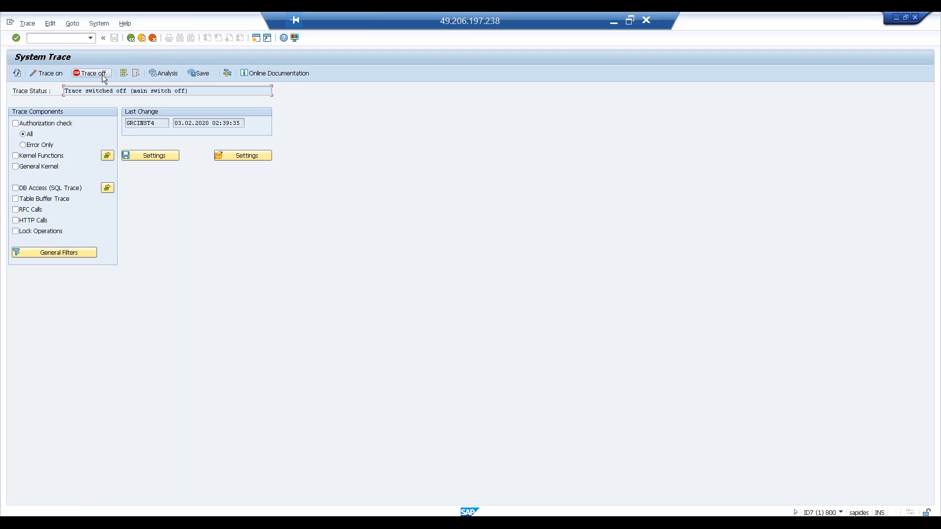
pyautogui.click(166, 74)
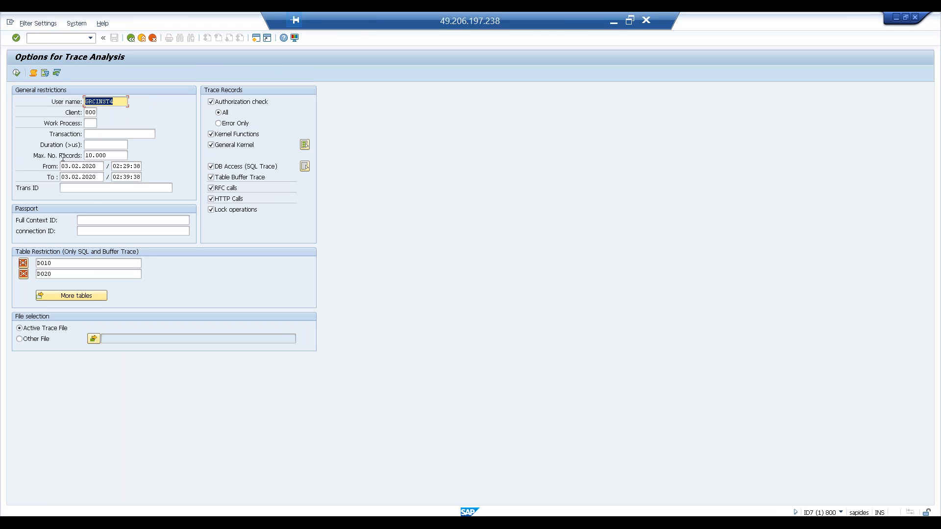
pyautogui.click(17, 74)
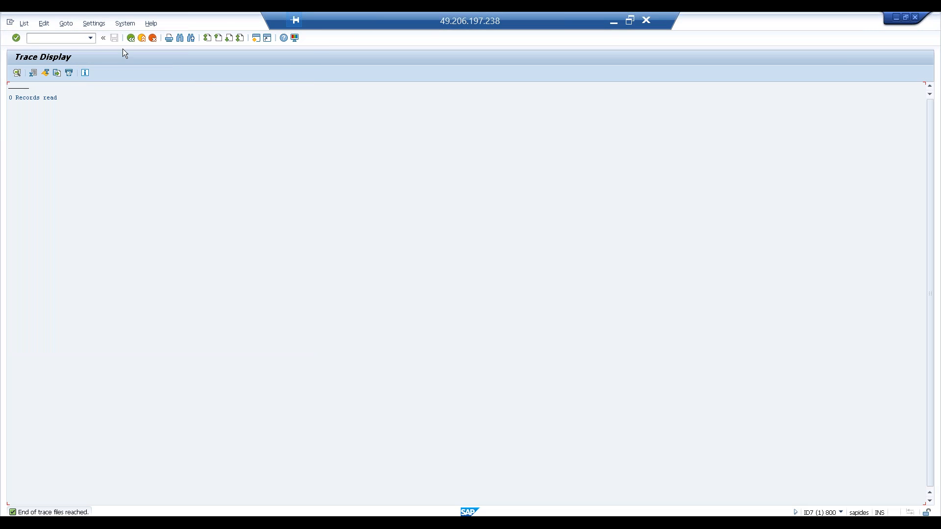
# Step: Widen the analysis period to 00:00:00–23:59:59, rerun it and inspect the S_TCODE record for SU01
pyautogui.click(131, 37)
pyautogui.doubleClick(118, 166)
pyautogui.press('BackSpace')
pyautogui.click(155, 175)
pyautogui.doubleClick(118, 177)
pyautogui.press('BackSpace')
pyautogui.click(16, 73)
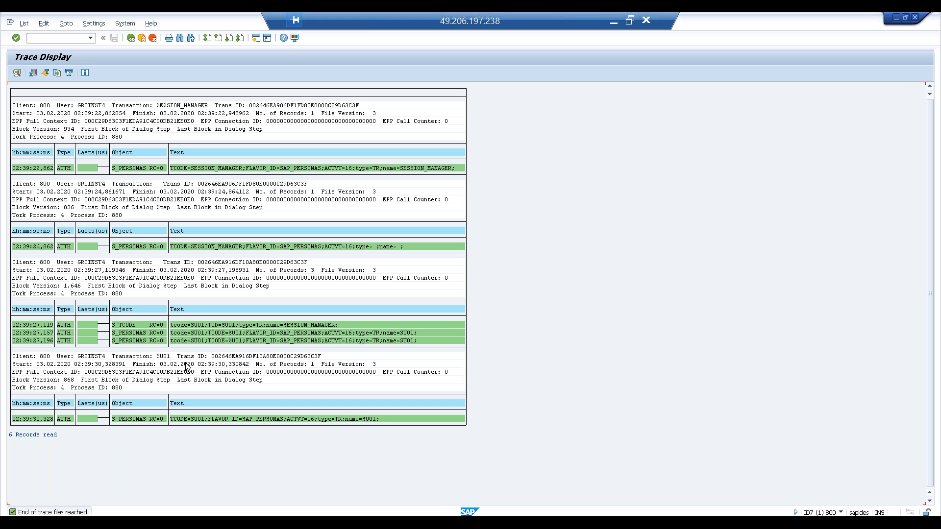
pyautogui.click(199, 326)
# Step: Go back to the System Trace, view the general filter's user field, cancel the dialog and save the trace settings
pyautogui.click(133, 42)
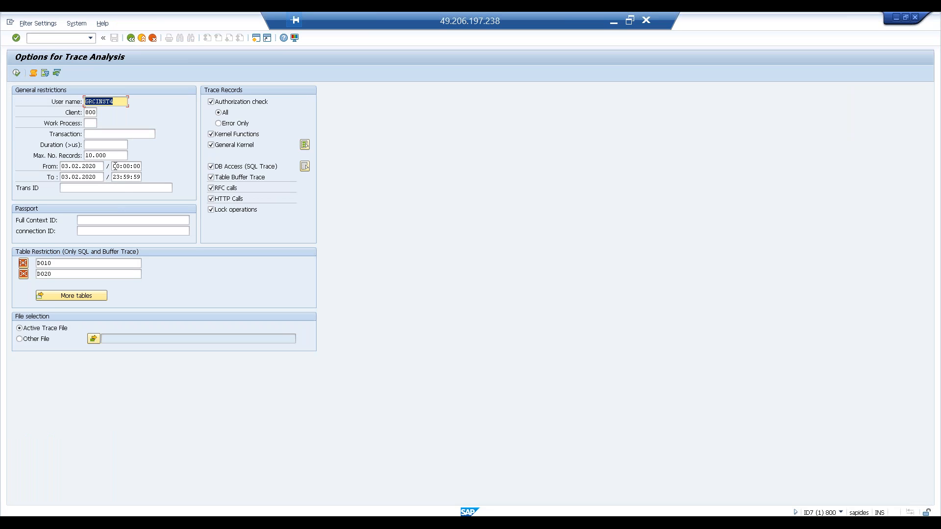
pyautogui.click(131, 39)
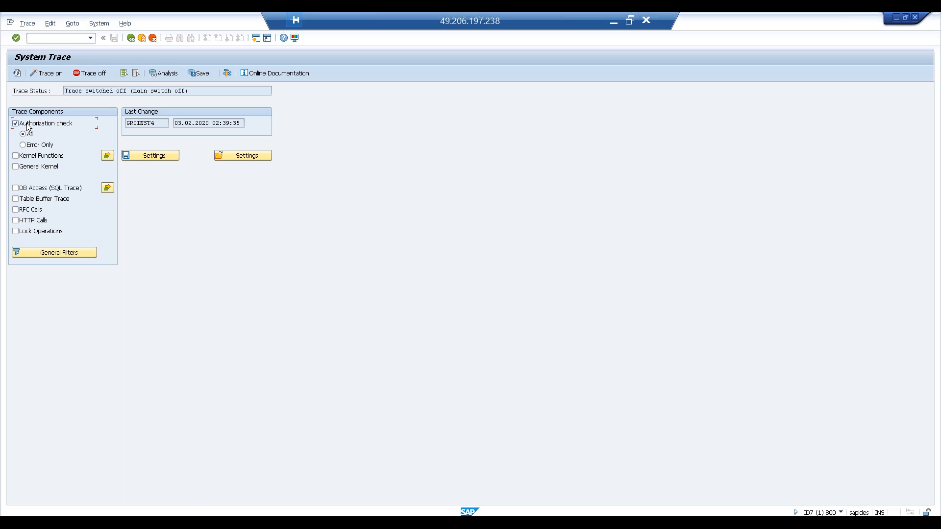
pyautogui.click(58, 256)
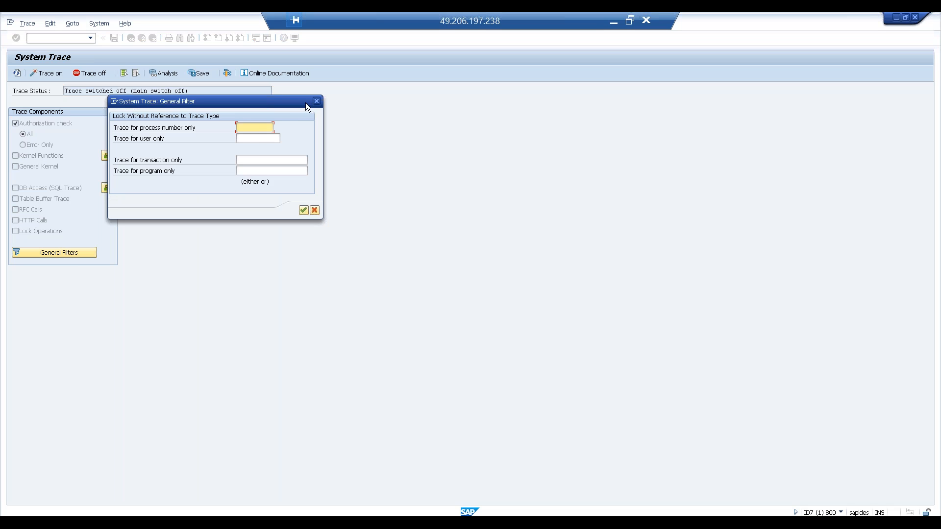
pyautogui.click(259, 140)
pyautogui.click(313, 211)
pyautogui.click(150, 155)
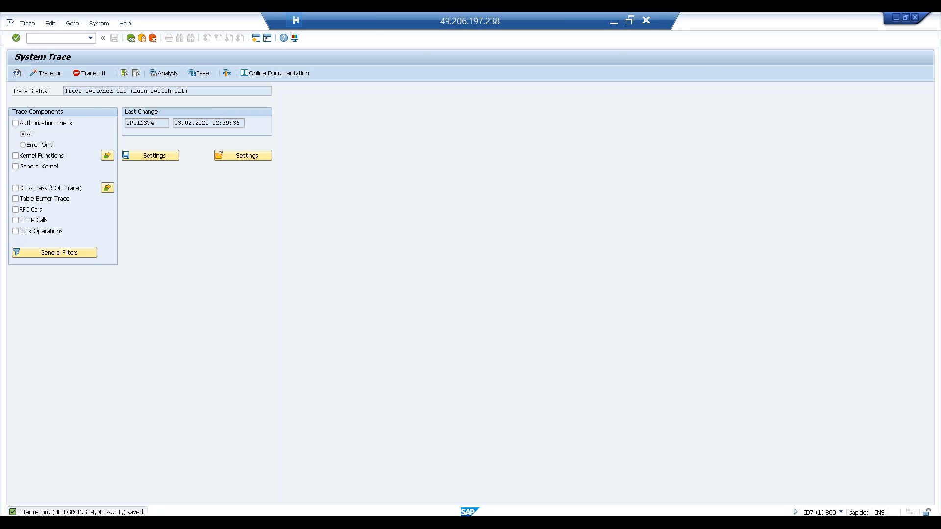
# Step: Switch to Paint and add the text "EAM - Emergency access management" near the upper part of the canvas
pyautogui.hotkey('alt', 'Tab')
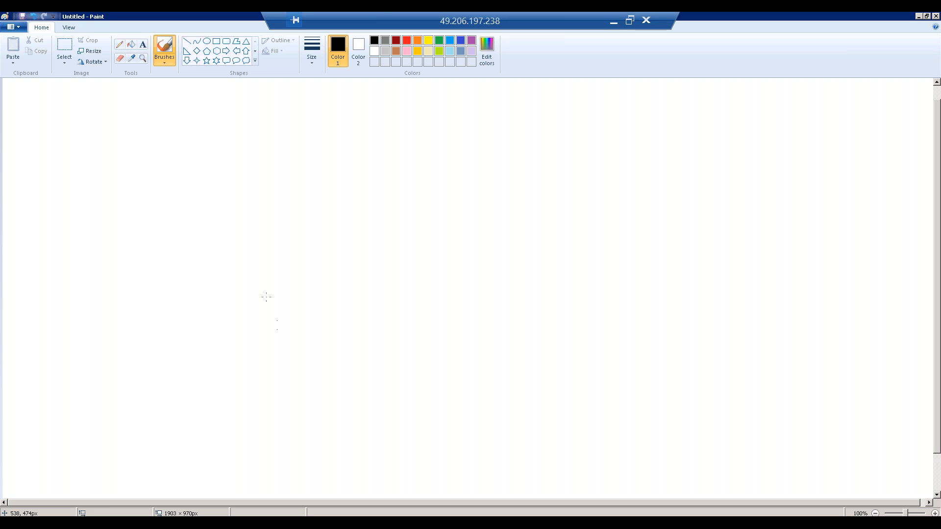
pyautogui.click(142, 44)
pyautogui.click(147, 114)
pyautogui.write('EAM - ')
pyautogui.write('Emergen')
pyautogui.write('cy access')
pyautogui.write(' mana')
pyautogui.write('gement')
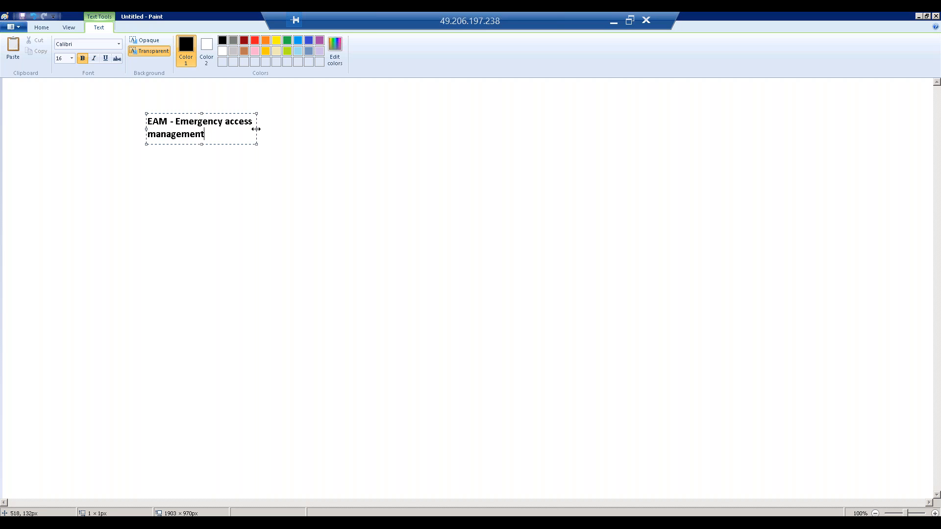
# Step: Widen the "EAM - Emergency access management" text box to fit one line and end the heading with a period
pyautogui.moveTo(256, 129); pyautogui.dragTo(374, 149)
pyautogui.write('.')
pyautogui.click(396, 148)
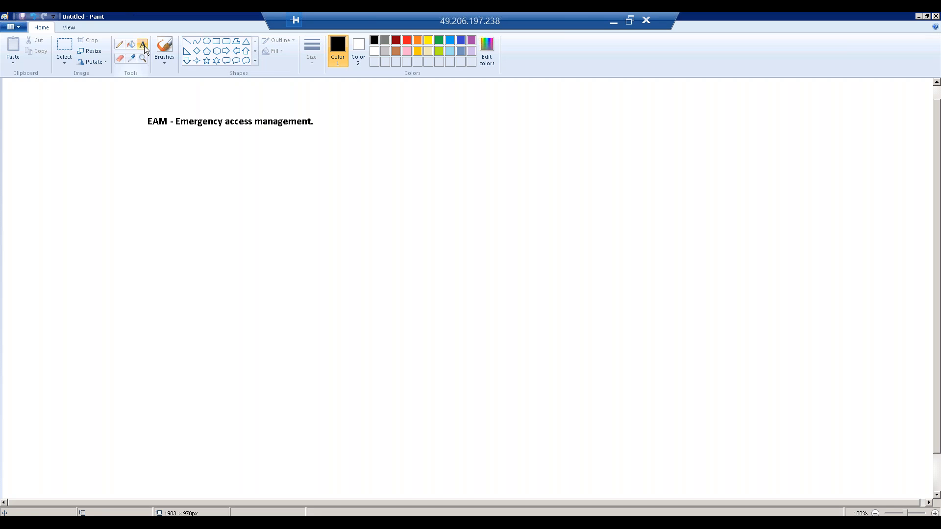
# Step: Add the text "Firefighter ID - Owner, Controller" below the EAM heading, indented from it, and widen its box to fit one line
pyautogui.click(279, 167)
pyautogui.write('Firefighter ID')
pyautogui.press('Return')
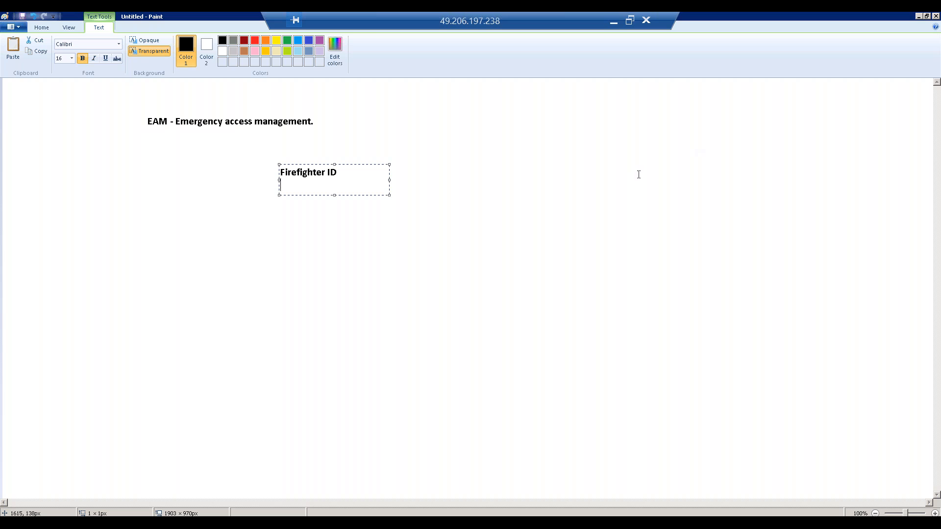
pyautogui.press('BackSpace')
pyautogui.write('- O')
pyautogui.write('wner')
pyautogui.write(', ')
pyautogui.write('Controller')
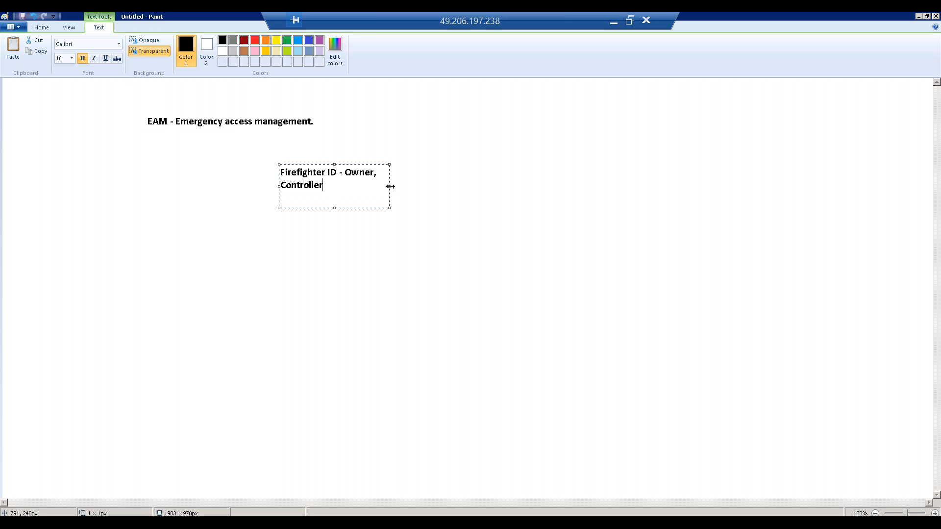
pyautogui.moveTo(389, 186); pyautogui.dragTo(509, 184)
# Step: Add a second line reading "Firefighter" under the Firefighter ID line and finish the text box
pyautogui.press('Return')
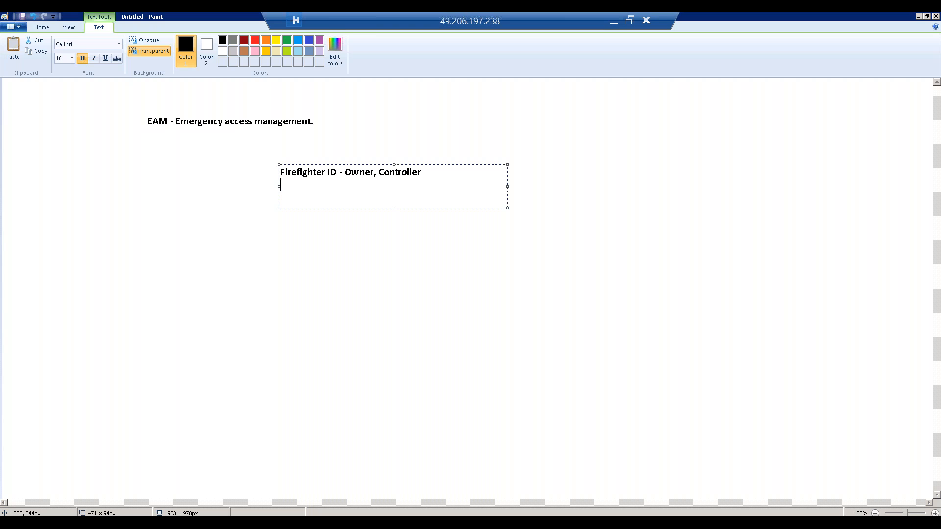
pyautogui.write('Firefighter')
pyautogui.click(316, 250)
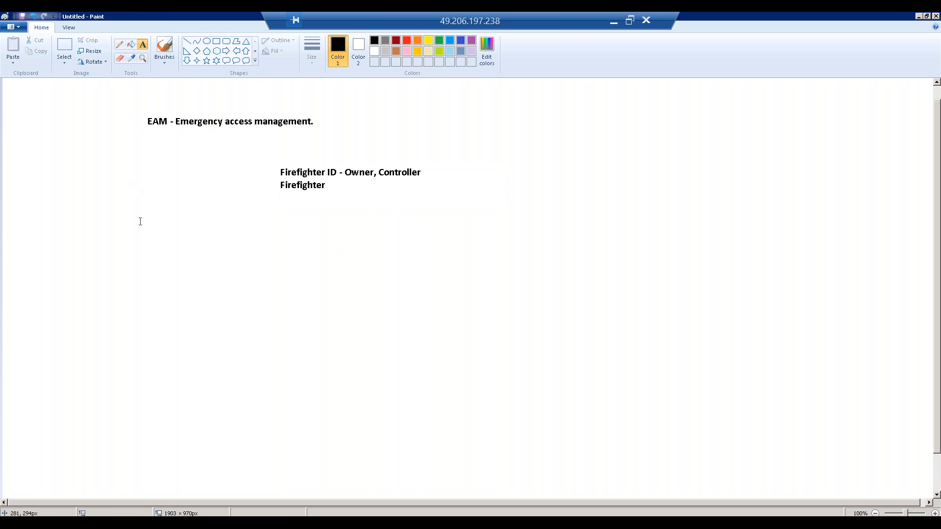
# Step: Add a text note reading "Centralized firefighter." below and to the left of the Firefighter lines
pyautogui.click(137, 237)
pyautogui.write('Centralized fui')
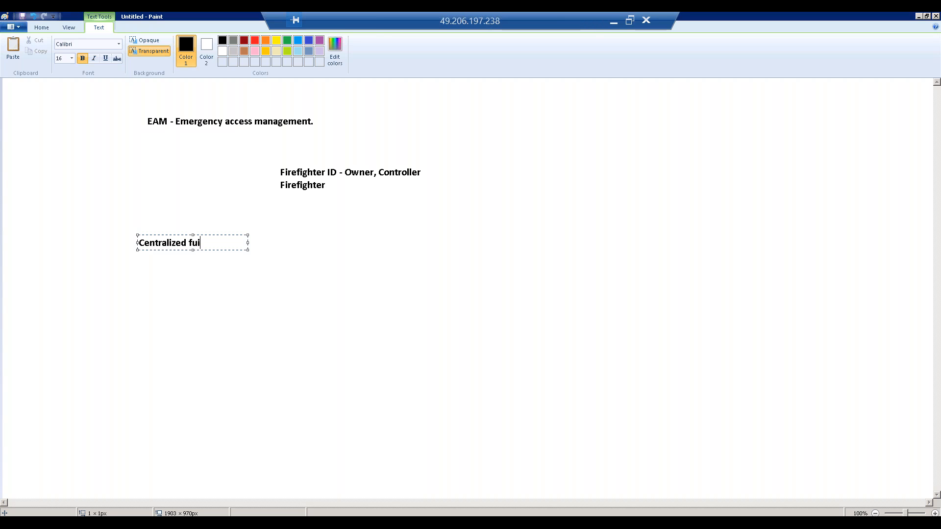
pyautogui.press('BackSpace')
pyautogui.press('BackSpace')
pyautogui.write('irefightet')
pyautogui.press('BackSpace')
pyautogui.press('BackSpace')
pyautogui.write('er.')
# Step: Add the line "Decentralized firefighter." beneath "Centralized firefighter." and finish the note
pyautogui.press('Return')
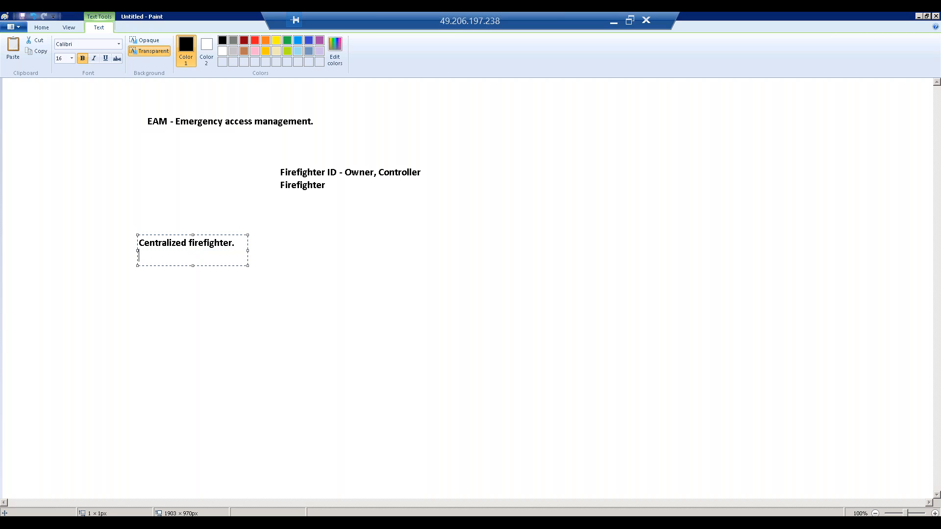
pyautogui.write('Decentralized fi')
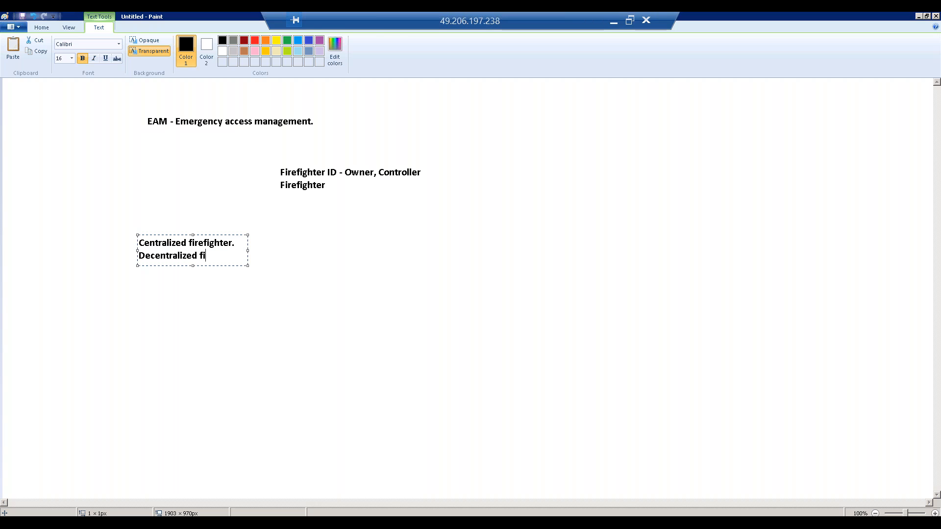
pyautogui.write('refighter.')
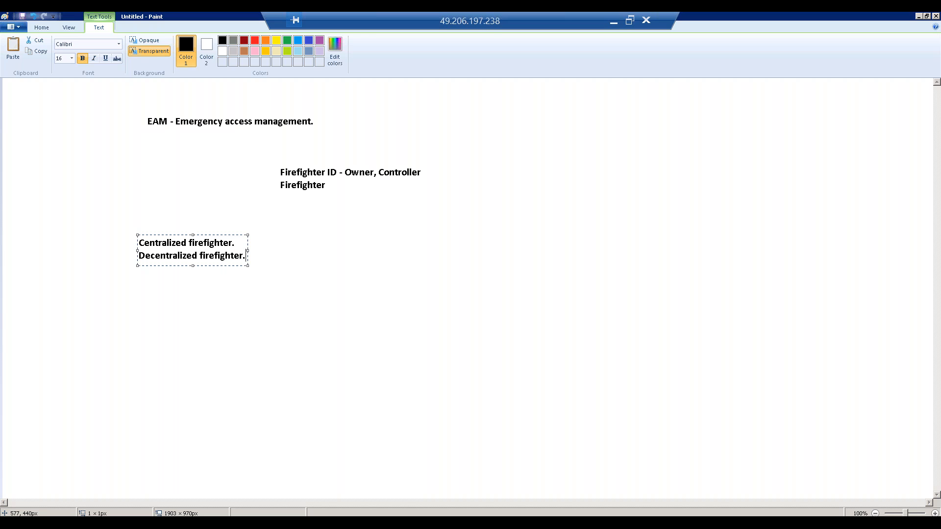
pyautogui.click(325, 270)
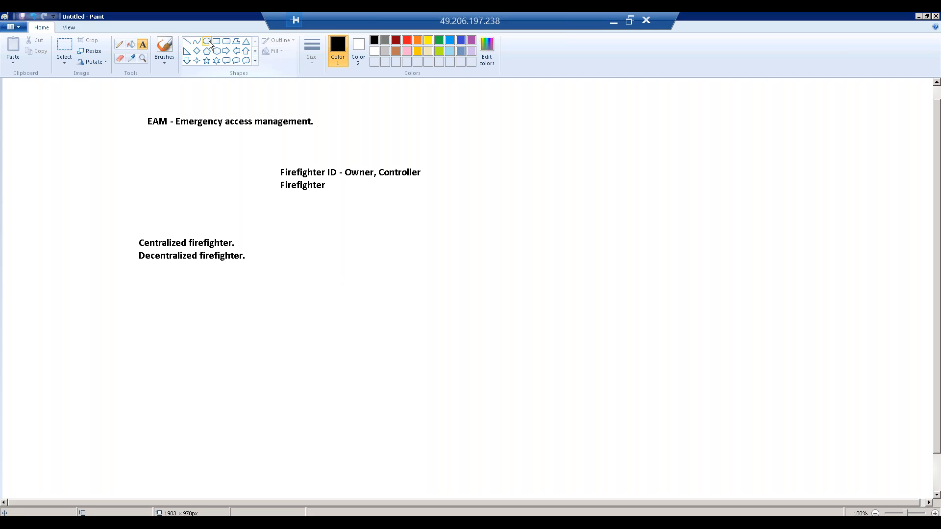
# Step: Draw three rounded rectangles beside the firefighter notes: one about 144 × 76 px on top and two side by side below it
pyautogui.click(224, 42)
pyautogui.moveTo(366, 231); pyautogui.dragTo(437, 268)
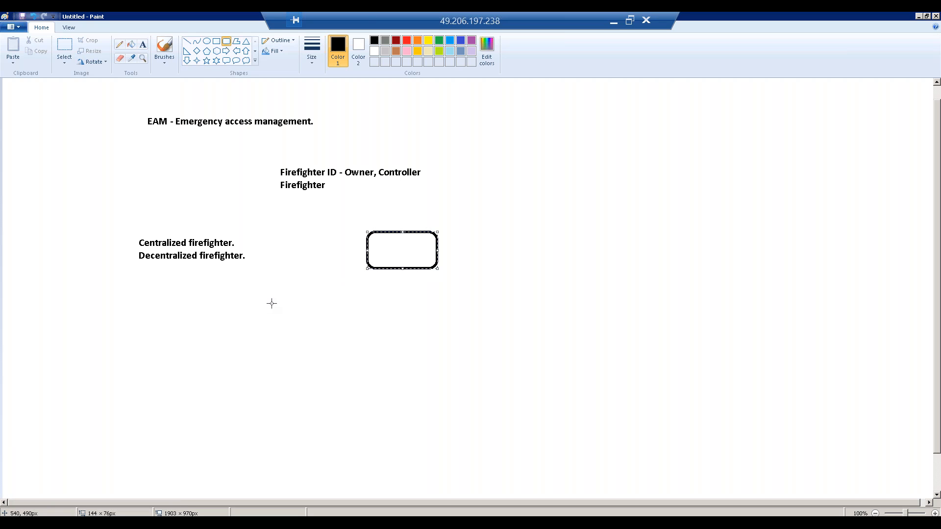
pyautogui.moveTo(292, 303)
pyautogui.mouseDown()
pyautogui.moveTo(381, 357)
pyautogui.moveTo(367, 348)
pyautogui.mouseUp()
pyautogui.moveTo(430, 304); pyautogui.dragTo(510, 344)
# Step: Label the upper rectangle "GRC", the lower-left one "ECC" and the lower-right one "SRM"
pyautogui.click(143, 44)
pyautogui.click(377, 252)
pyautogui.write('GRC')
pyautogui.click(308, 328)
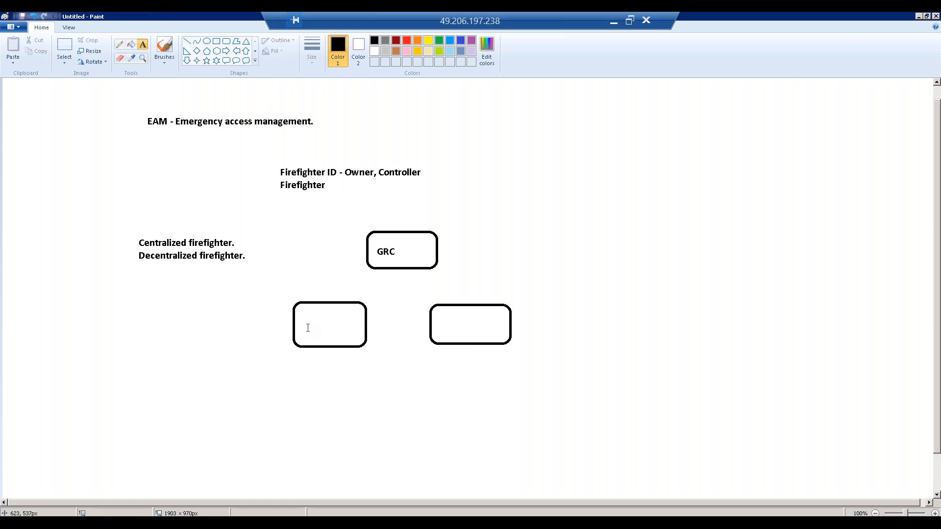
pyautogui.click(302, 324)
pyautogui.write('ECC')
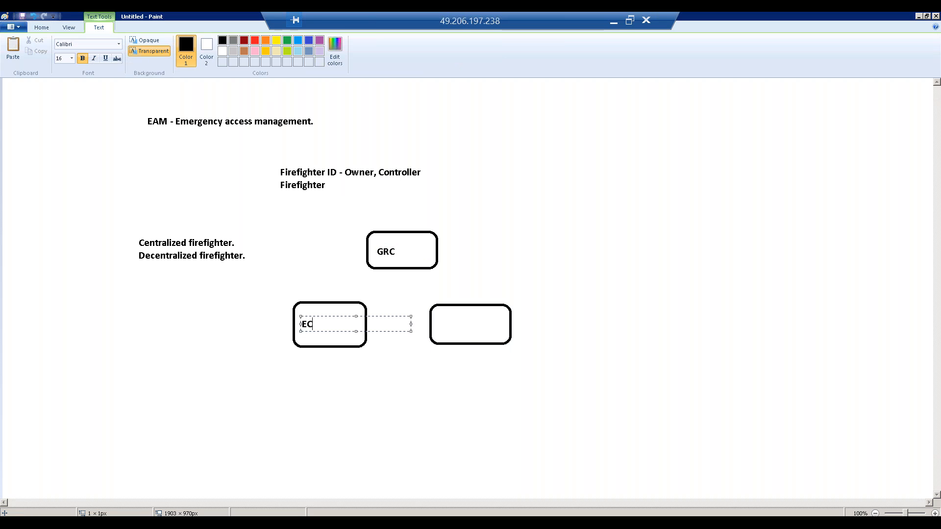
pyautogui.click(462, 326)
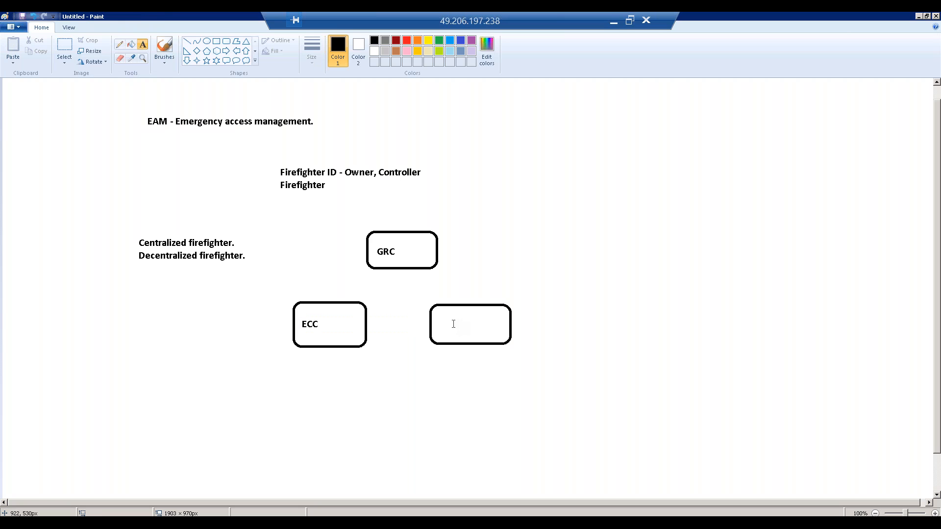
pyautogui.click(452, 316)
pyautogui.write('SRM')
pyautogui.click(526, 368)
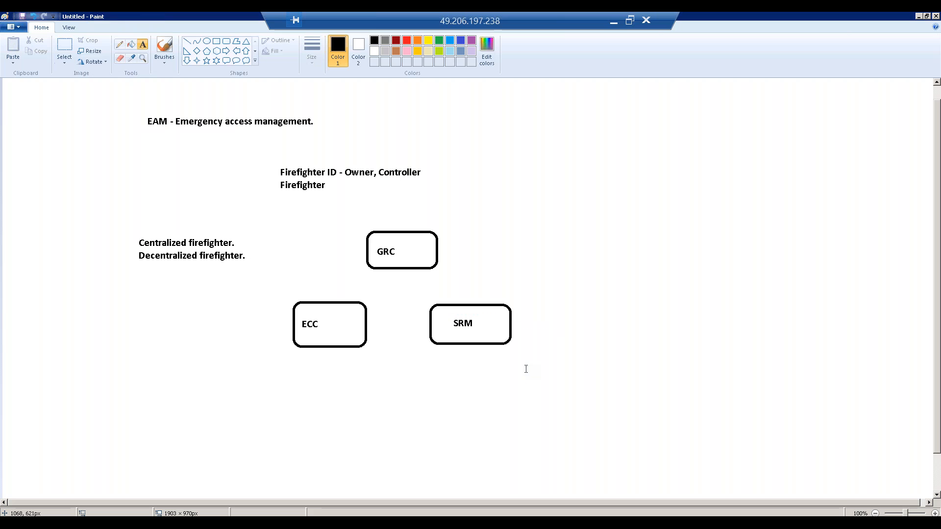
# Step: Draw straight lines connecting the bottom of the GRC box to the tops of the ECC and SRM boxes
pyautogui.click(186, 43)
pyautogui.moveTo(388, 268); pyautogui.dragTo(327, 303)
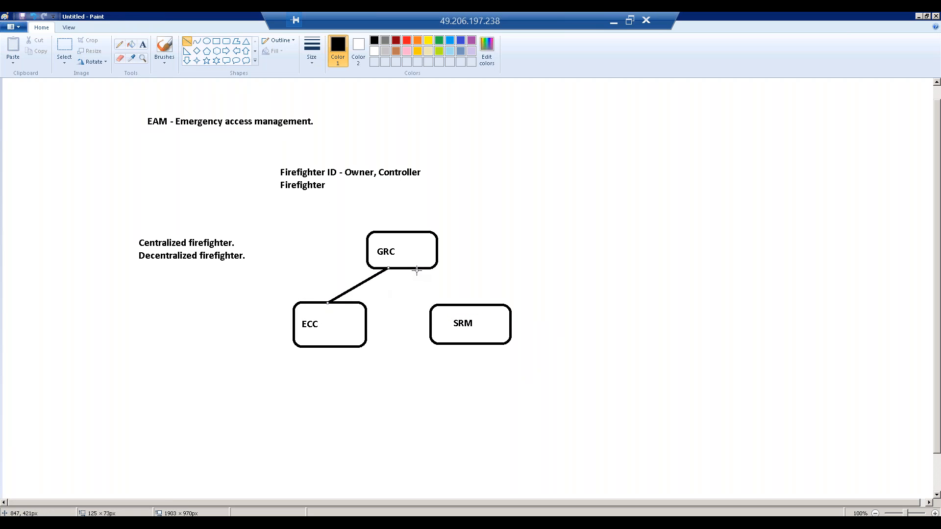
pyautogui.moveTo(415, 269); pyautogui.dragTo(469, 305)
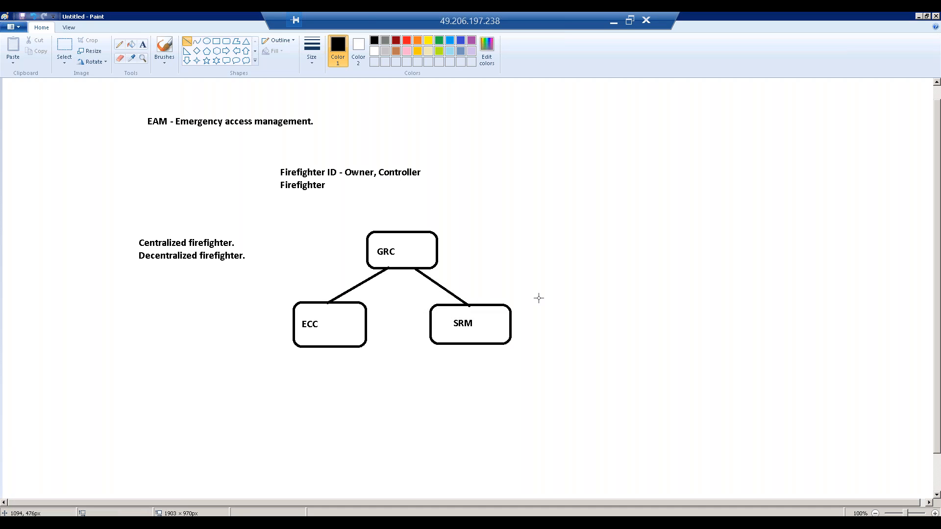